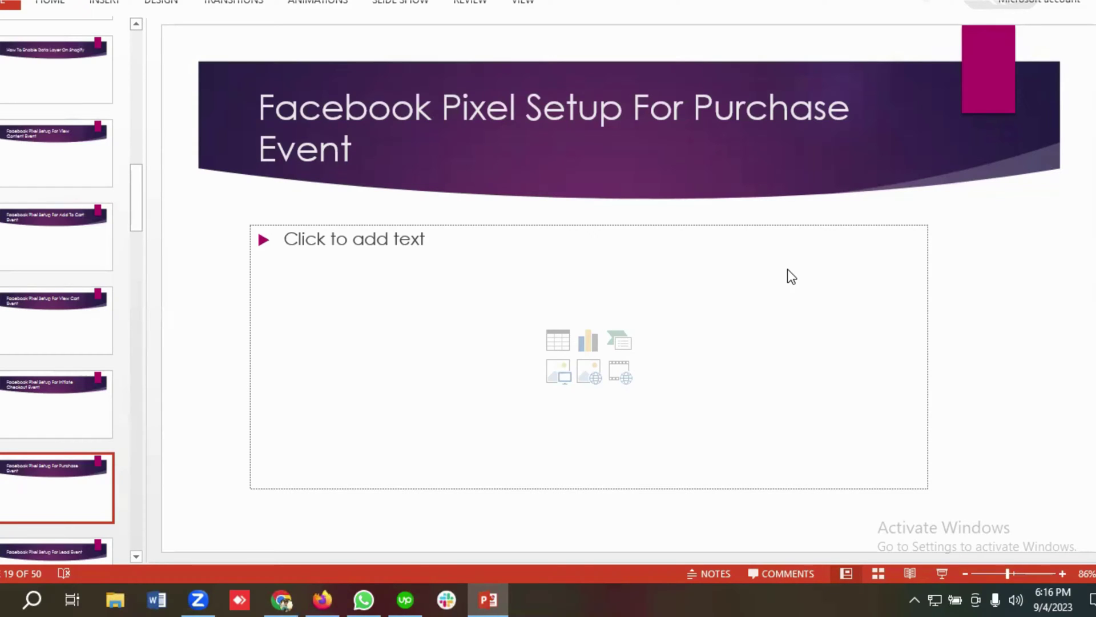
- Switch to the demo store in Firefox and open the DNK Blue Shoes page from the featured products
click(322, 599)
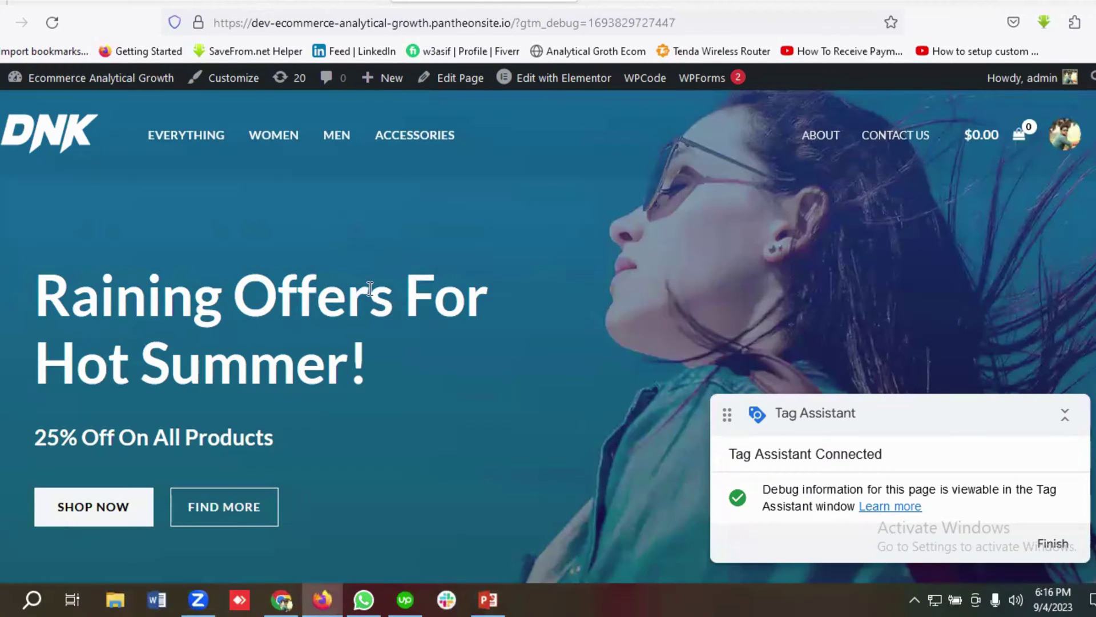
scroll(291, 301, down, 4)
scroll(291, 301, down, 15)
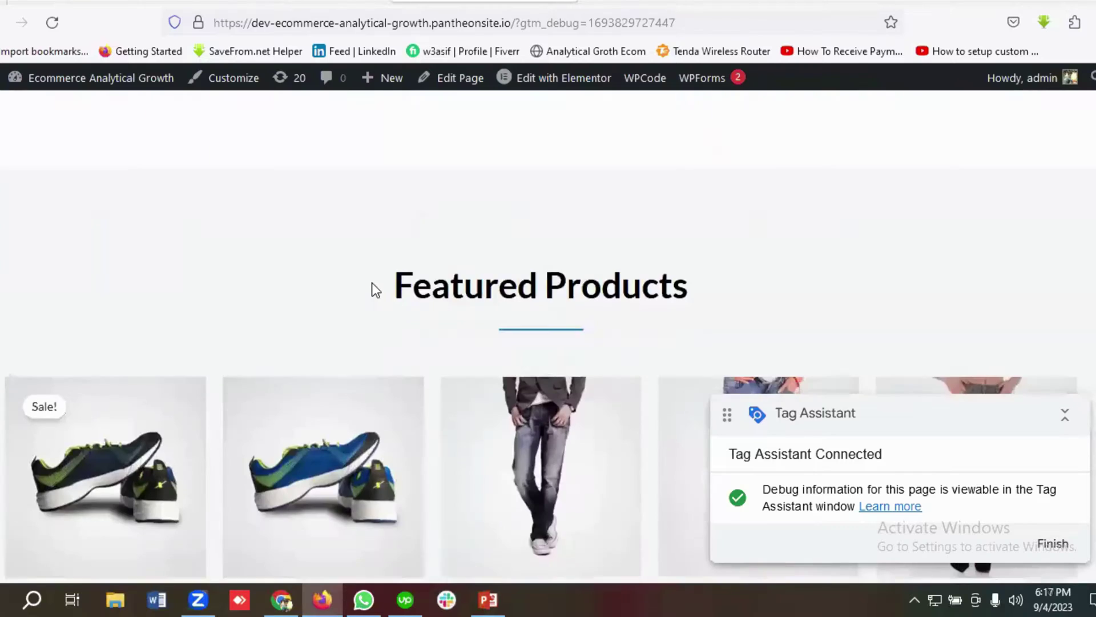
scroll(378, 291, down, 3)
scroll(451, 343, up, 5)
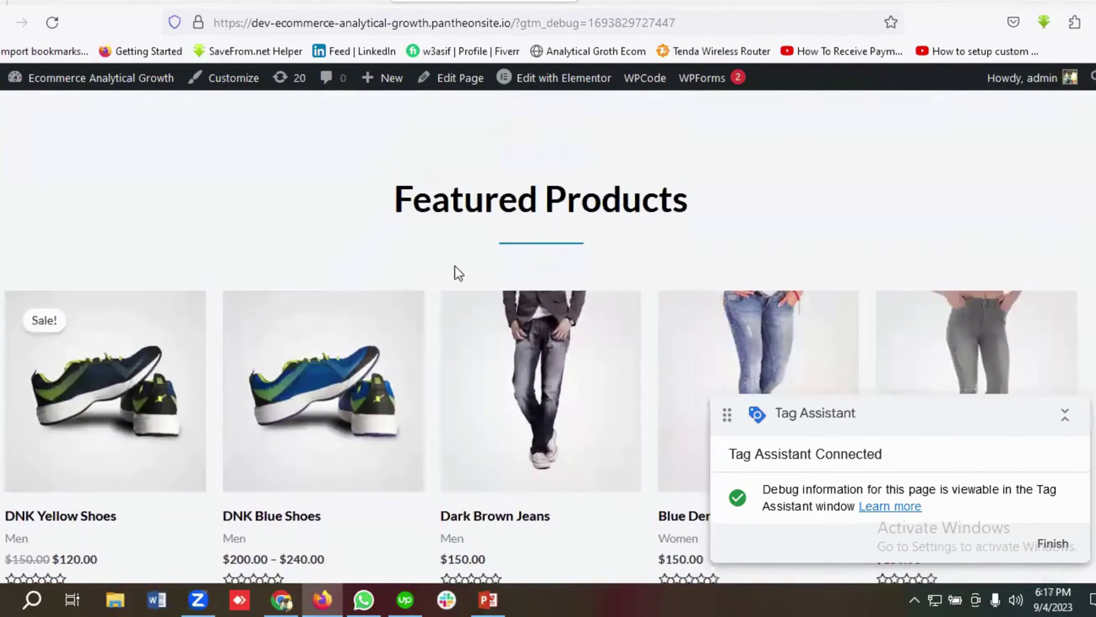
scroll(514, 269, down, 3)
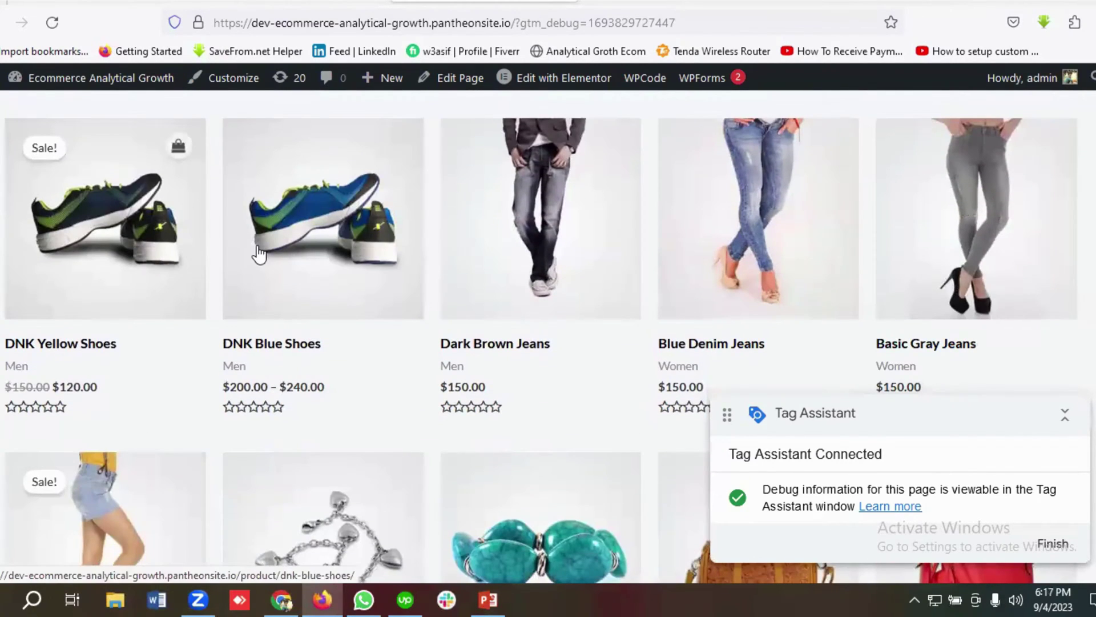
click(313, 257)
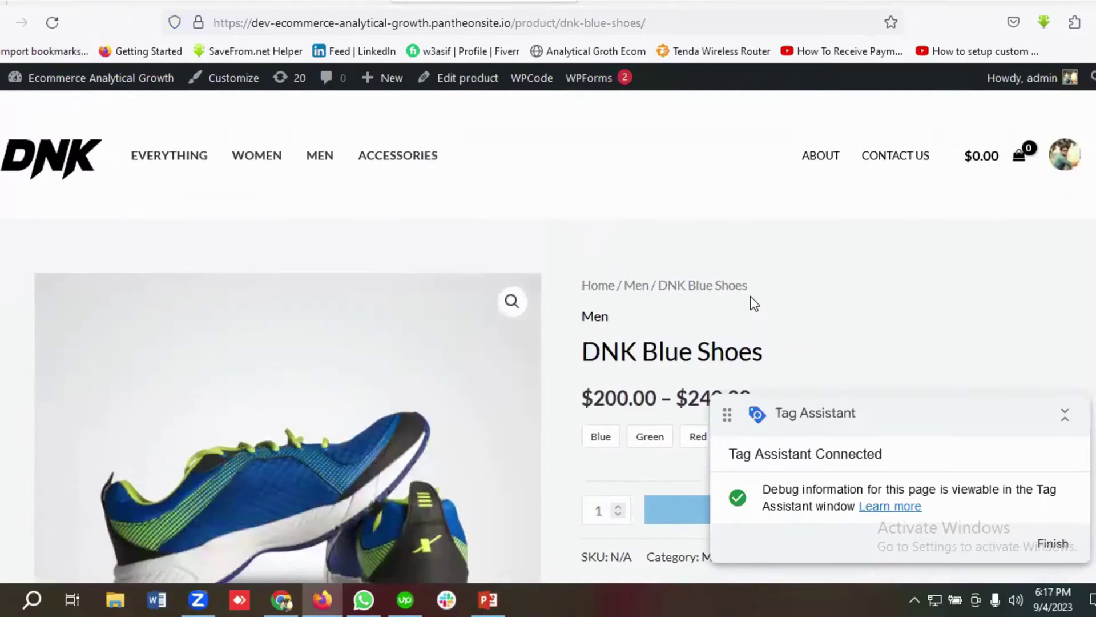
- Add one pair of DNK Blue Shoes in the Blue variant to the cart
scroll(731, 306, down, 3)
click(600, 267)
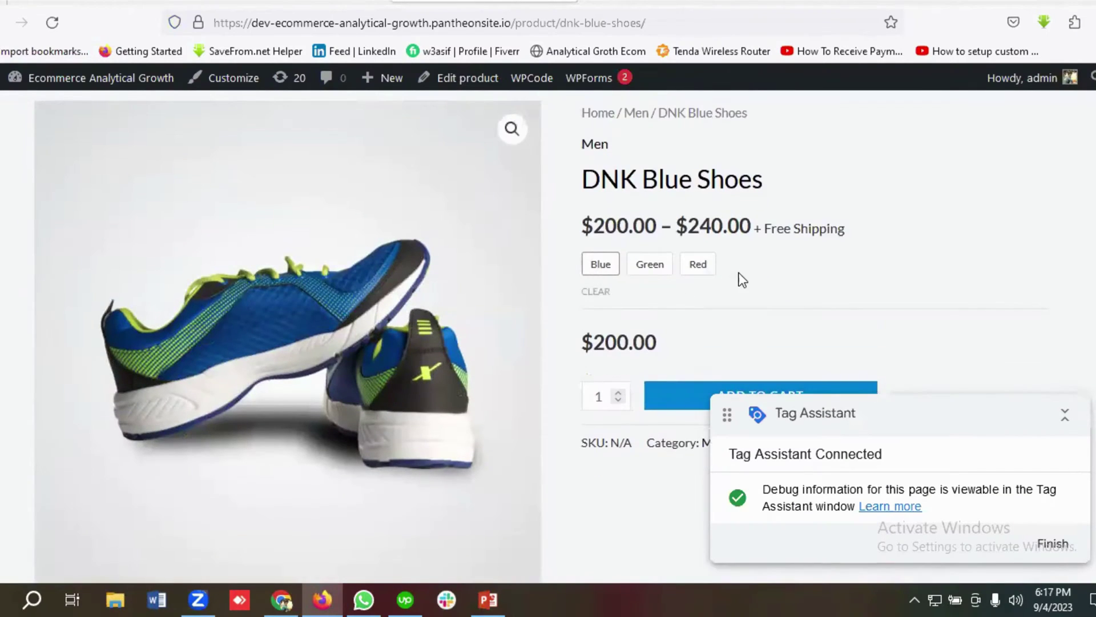
scroll(738, 276, down, 2)
click(730, 314)
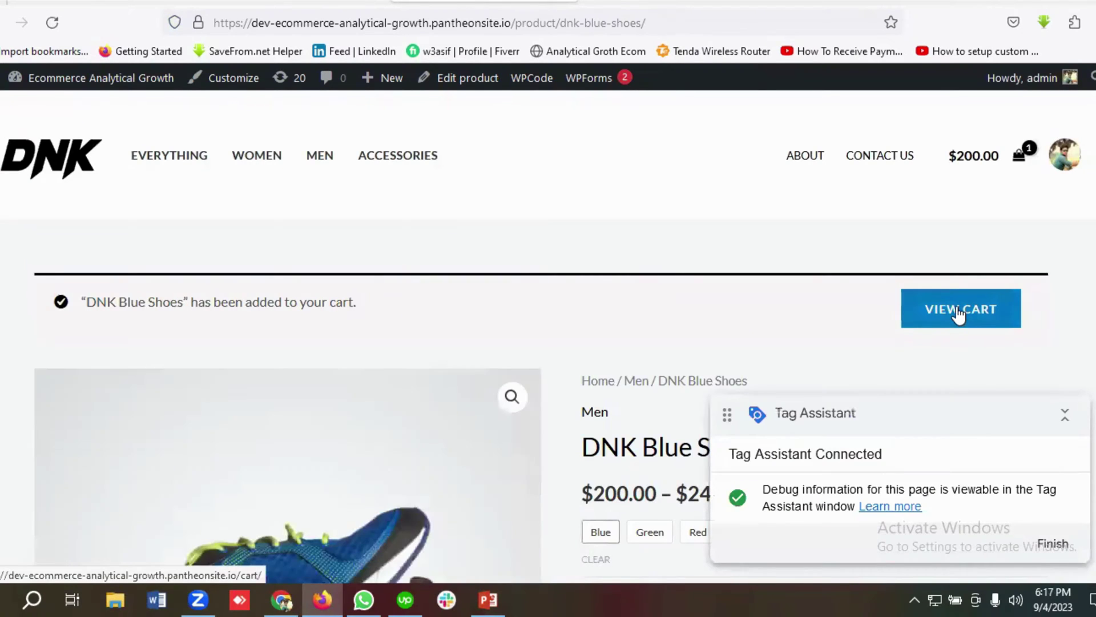
- View the cart and proceed to checkout with the blue shoes
click(960, 313)
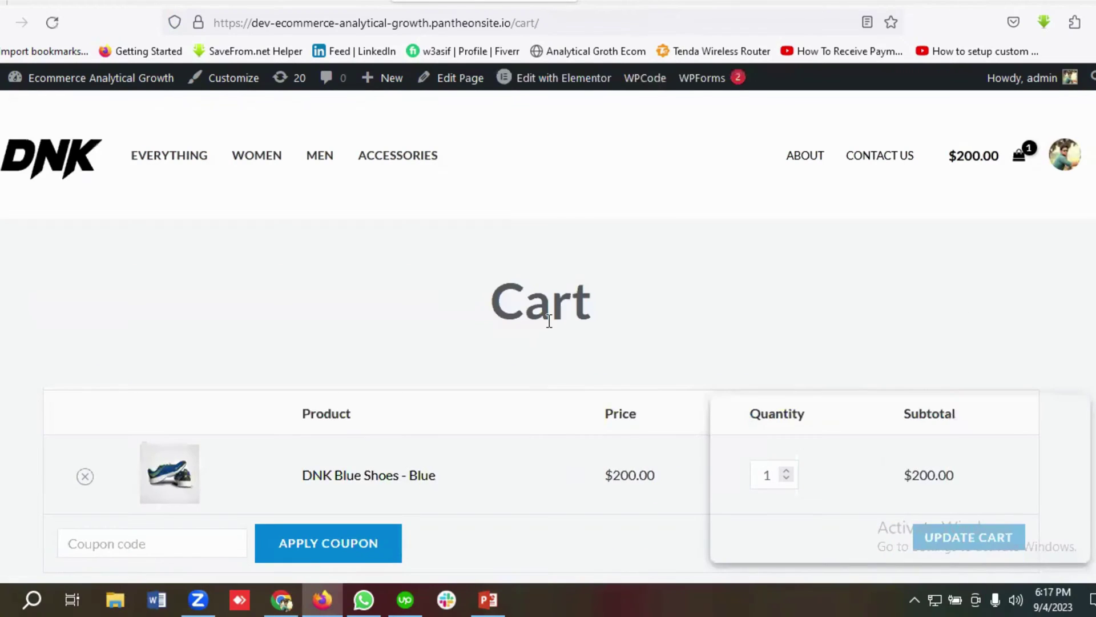
scroll(548, 317, down, 3)
scroll(553, 320, down, 5)
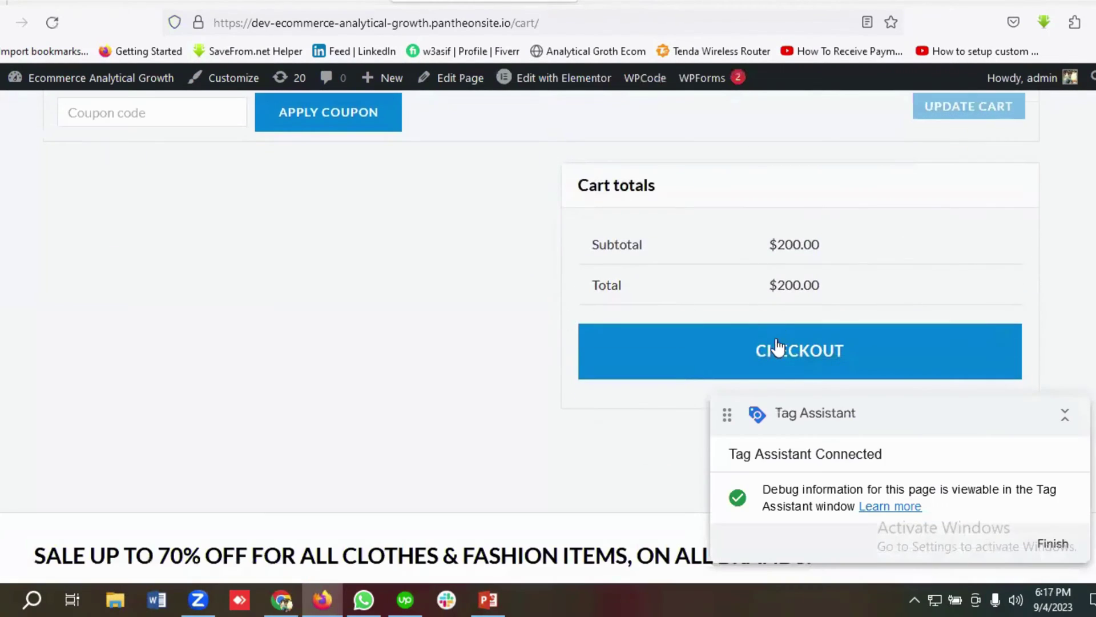
click(785, 355)
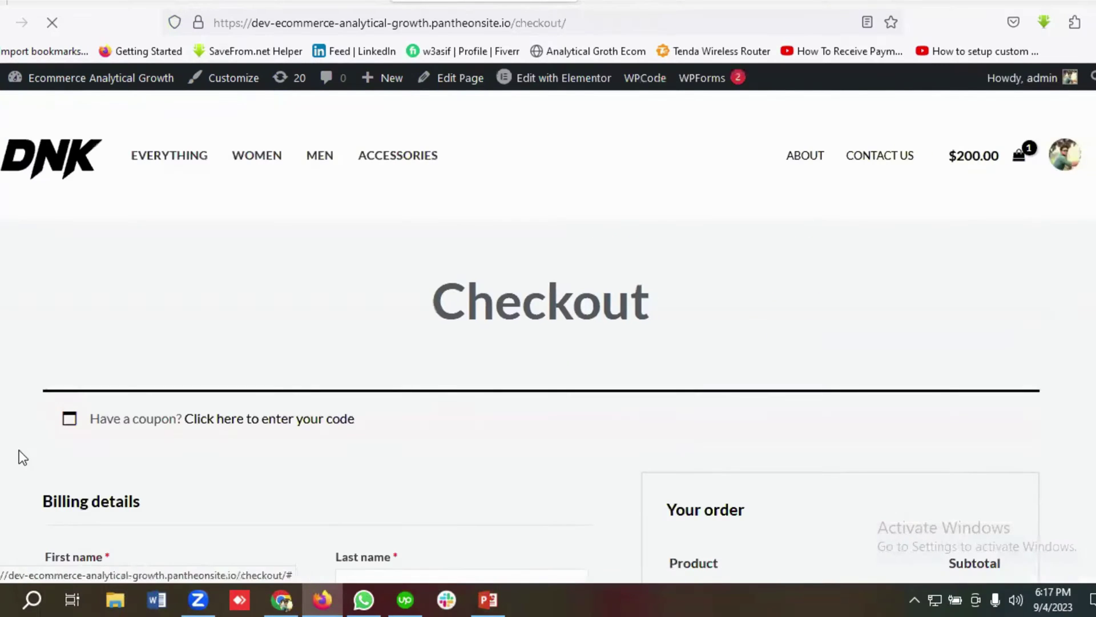
- Review the prefilled billing details and place the cash on delivery order
scroll(246, 306, down, 3)
scroll(261, 316, down, 2)
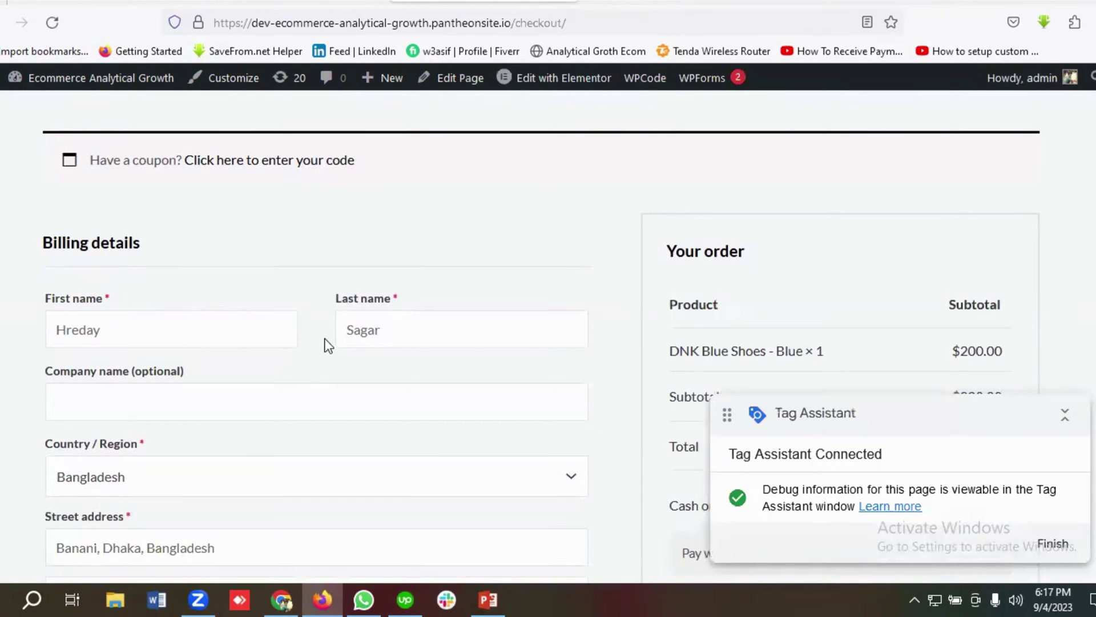
scroll(354, 294, down, 3)
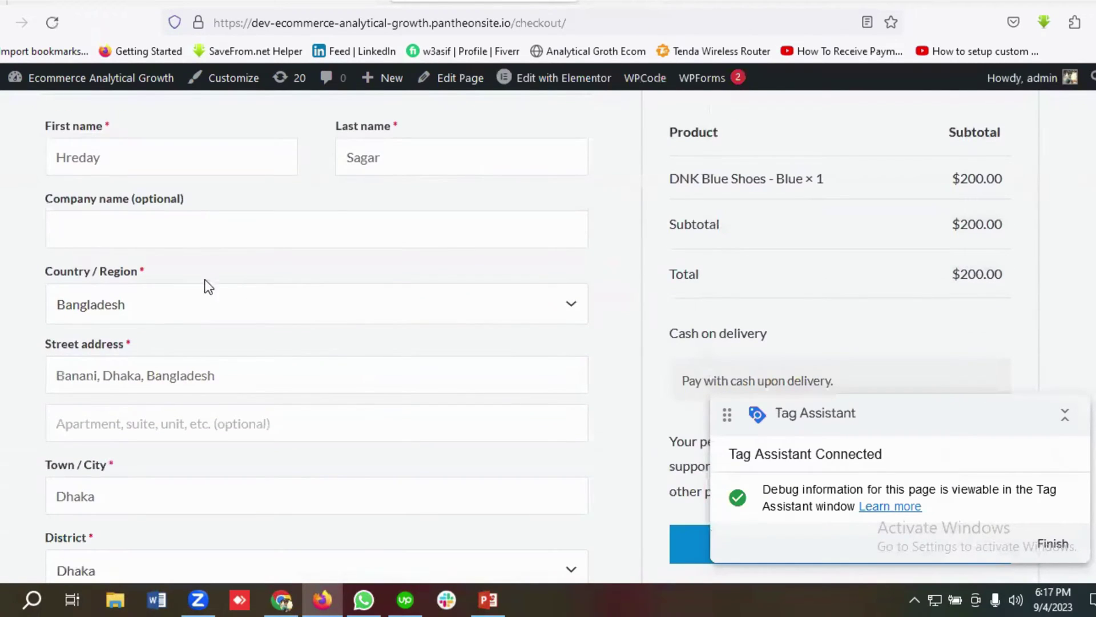
scroll(257, 274, down, 2)
scroll(218, 308, down, 5)
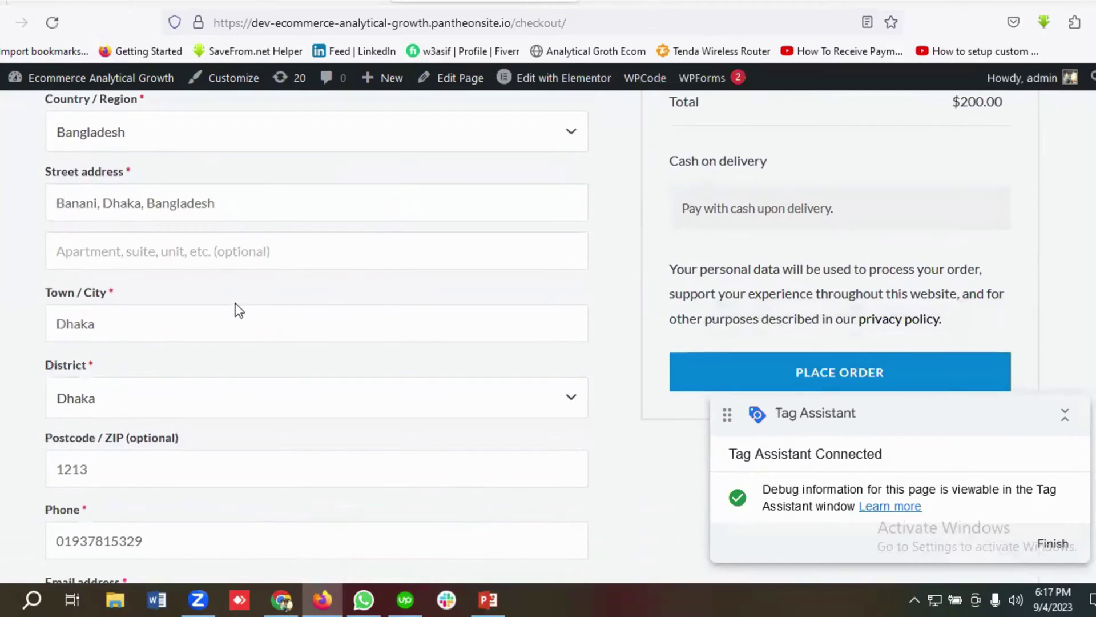
scroll(219, 292, down, 2)
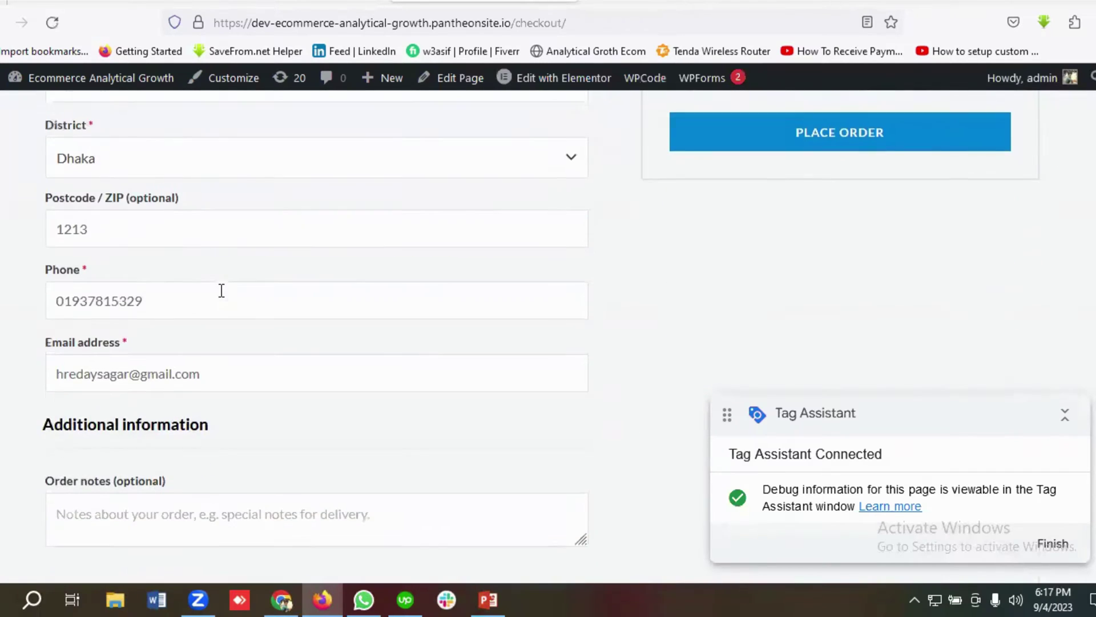
scroll(394, 337, up, 4)
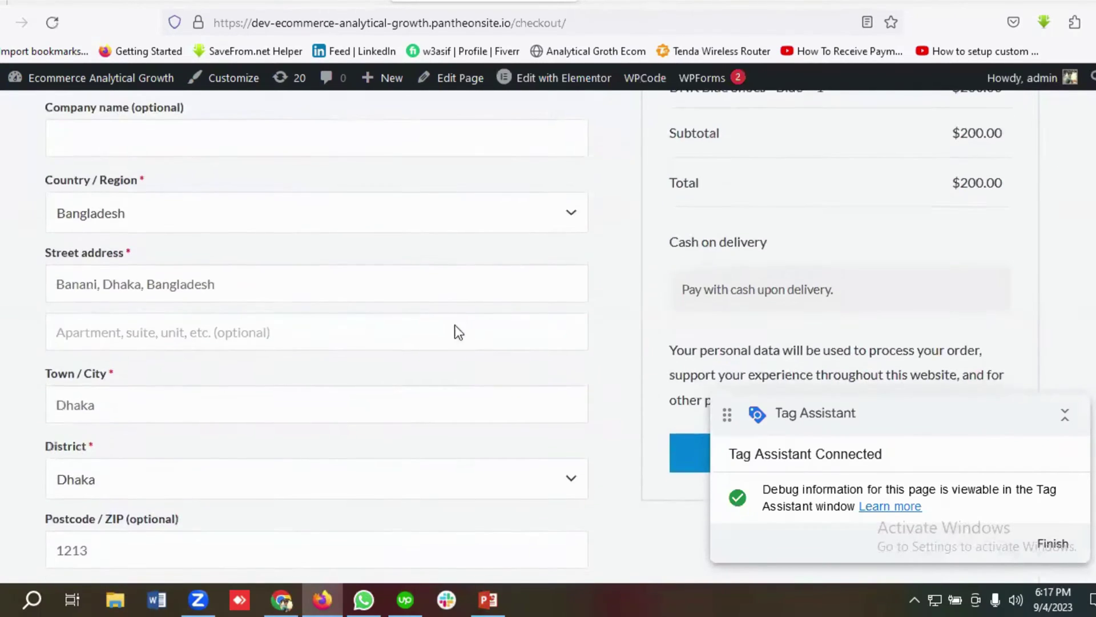
scroll(453, 323, down, 2)
click(828, 295)
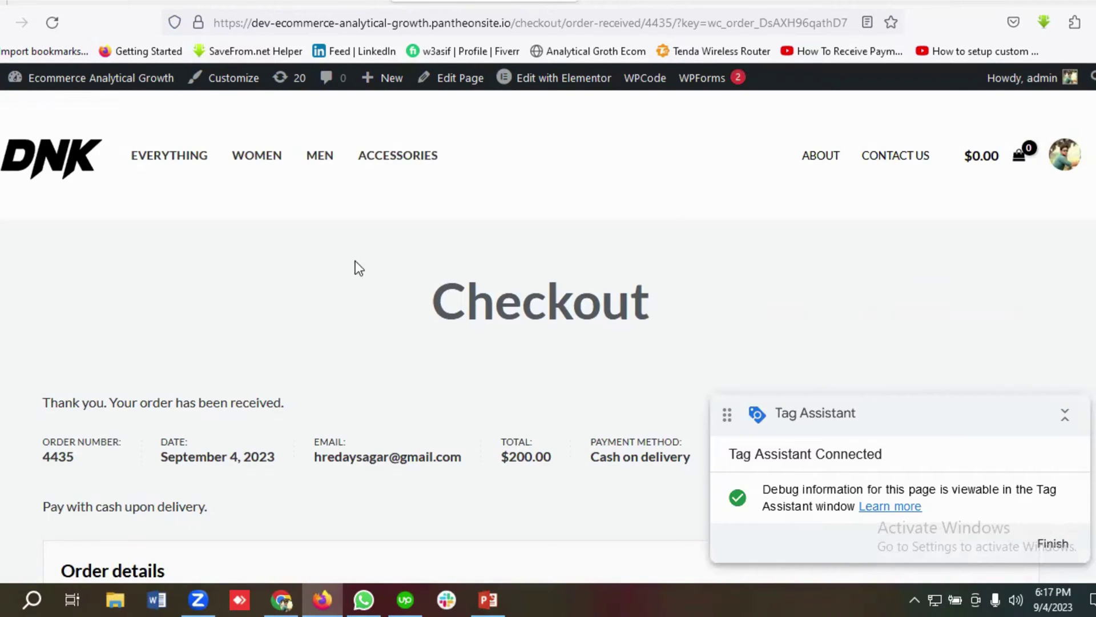
- Review the order confirmation page, and open the Variables list of the Tag Manager container
scroll(400, 342, down, 10)
scroll(502, 392, up, 4)
scroll(500, 391, up, 8)
key(ctrl+Page_Up)
key(ctrl+Page_Up)
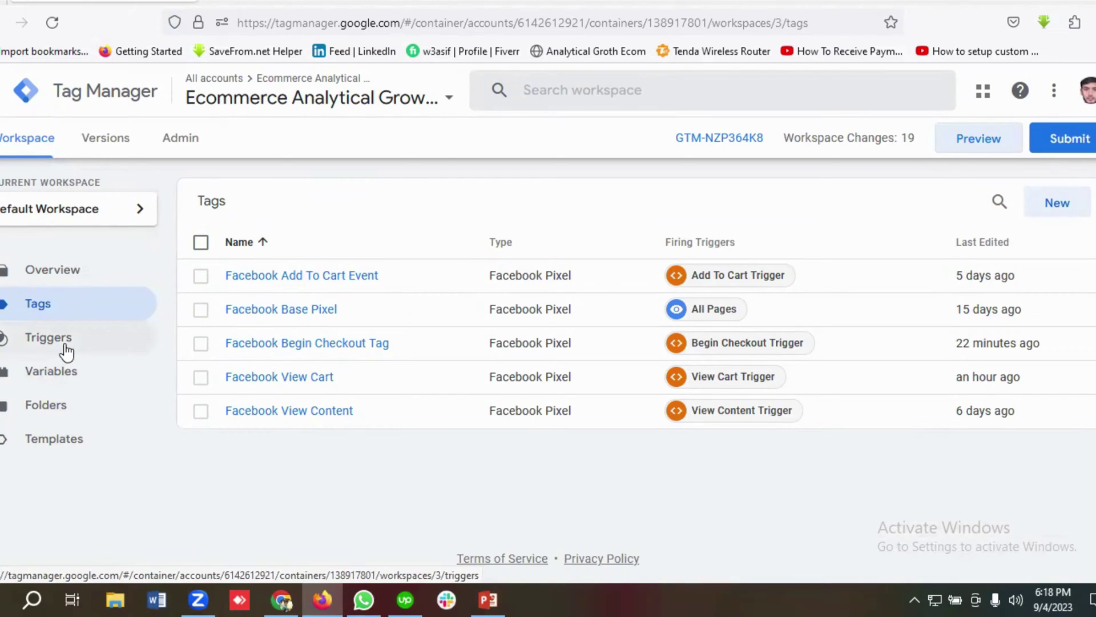
click(50, 374)
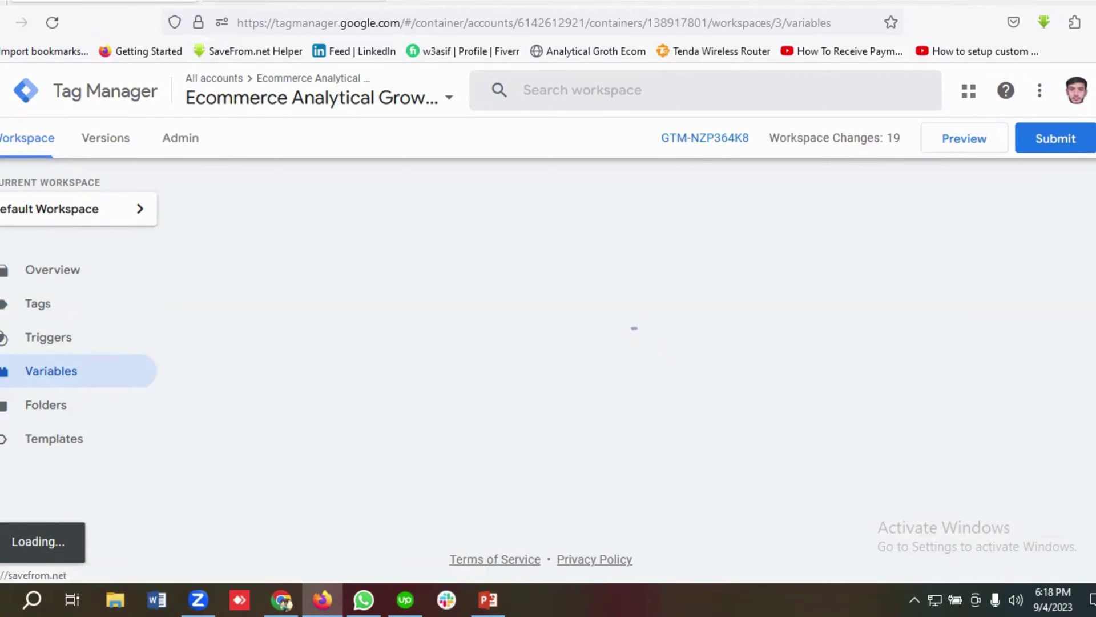
- Switch to the connected Tag Assistant session and show the Data Layer of the purchase event
click(294, 2)
click(543, 386)
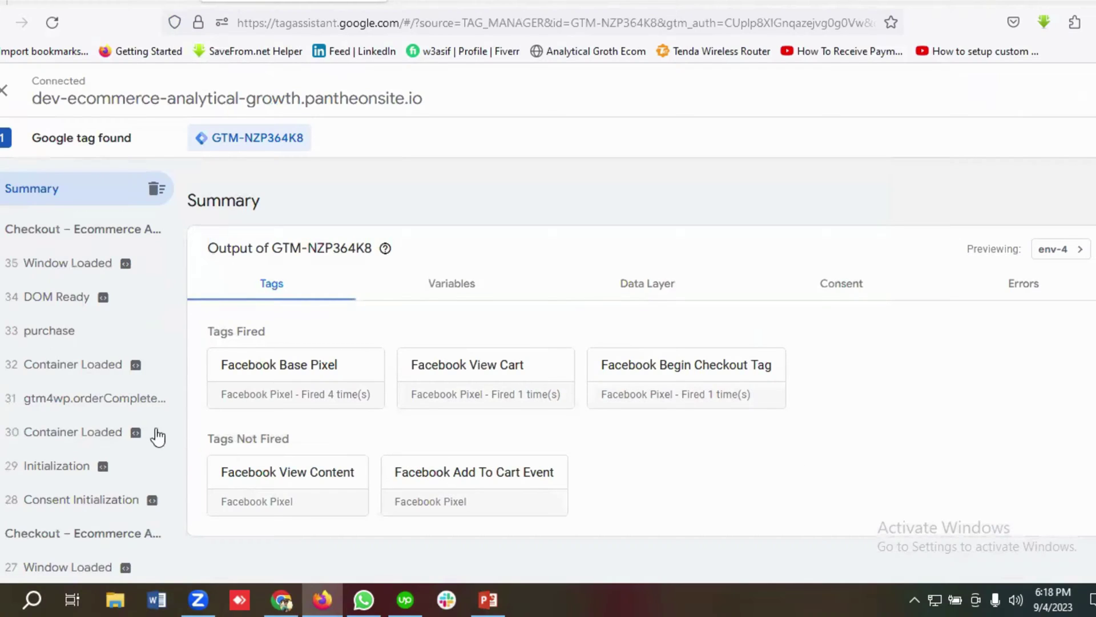
click(49, 337)
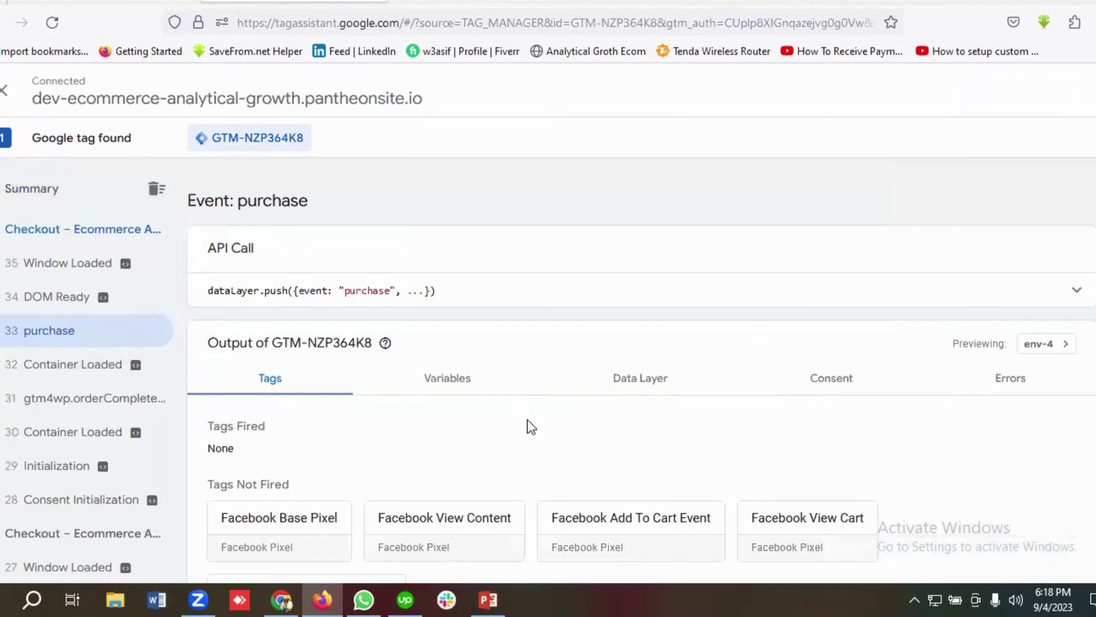
click(637, 386)
- Examine the purchase event's data layer, including order attributes, totals, customer fields, ecommerce items, currency, transaction ID and value
scroll(530, 388, down, 4)
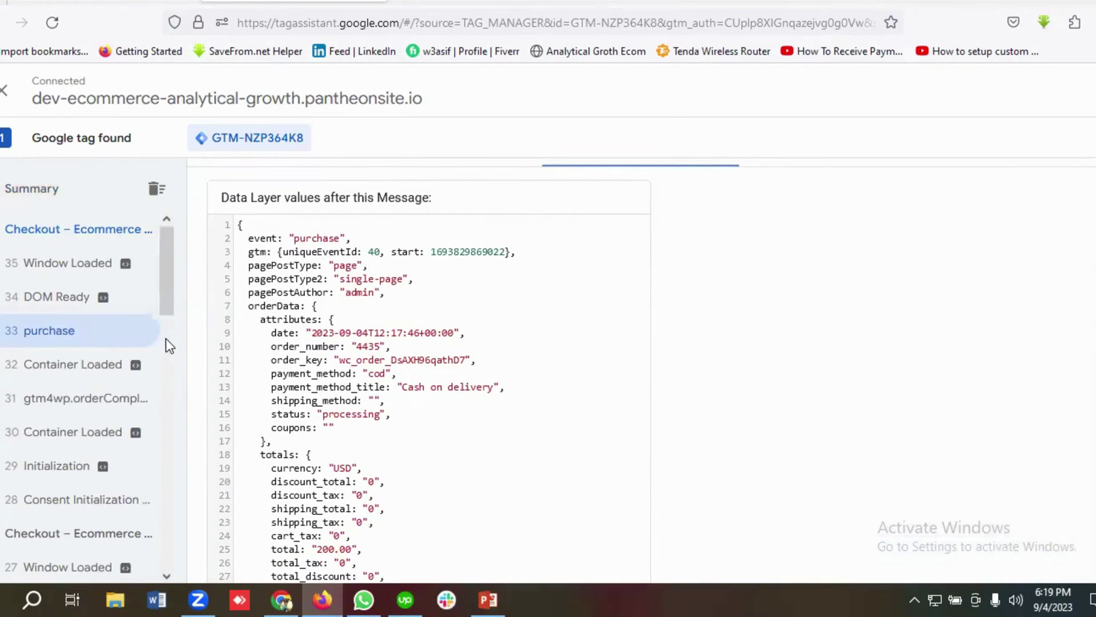
scroll(374, 331, down, 5)
scroll(372, 354, down, 10)
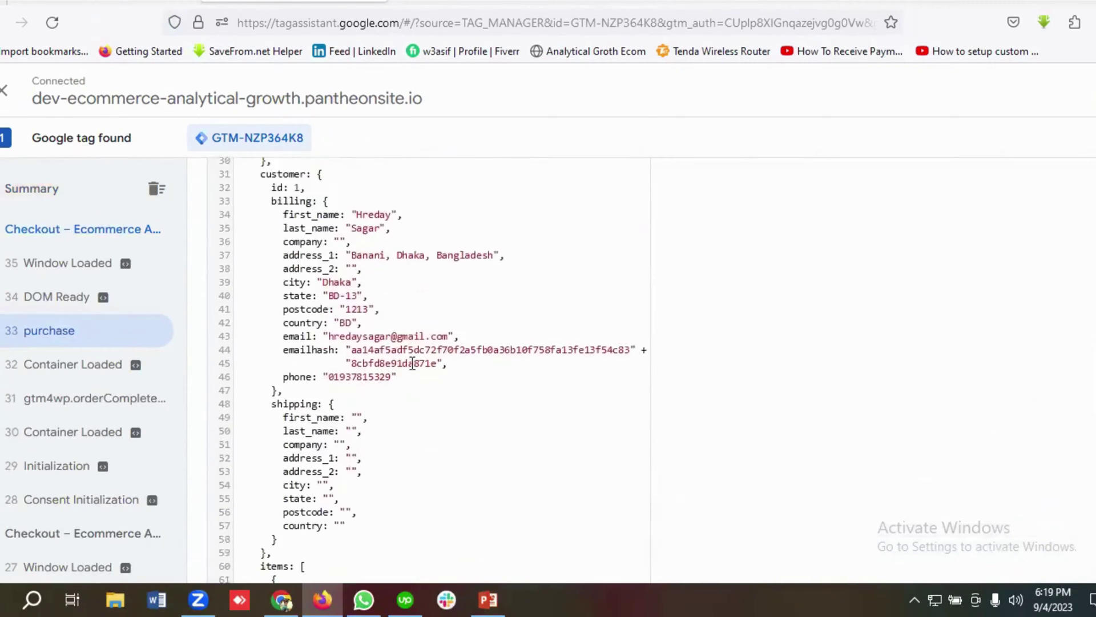
scroll(395, 370, up, 1)
scroll(395, 370, down, 6)
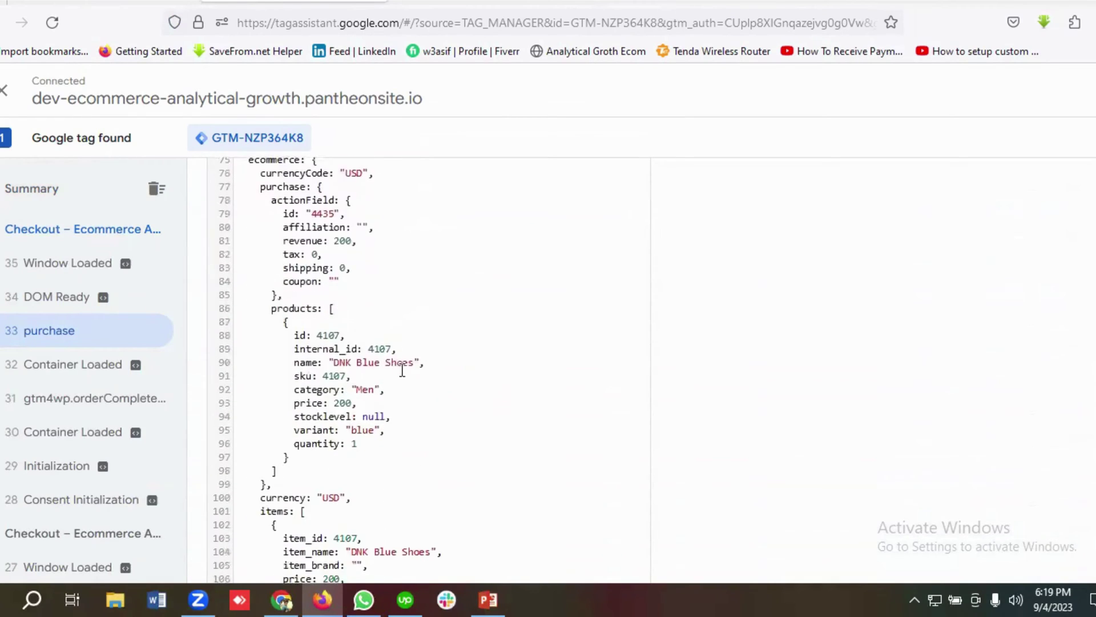
scroll(331, 320, down, 1)
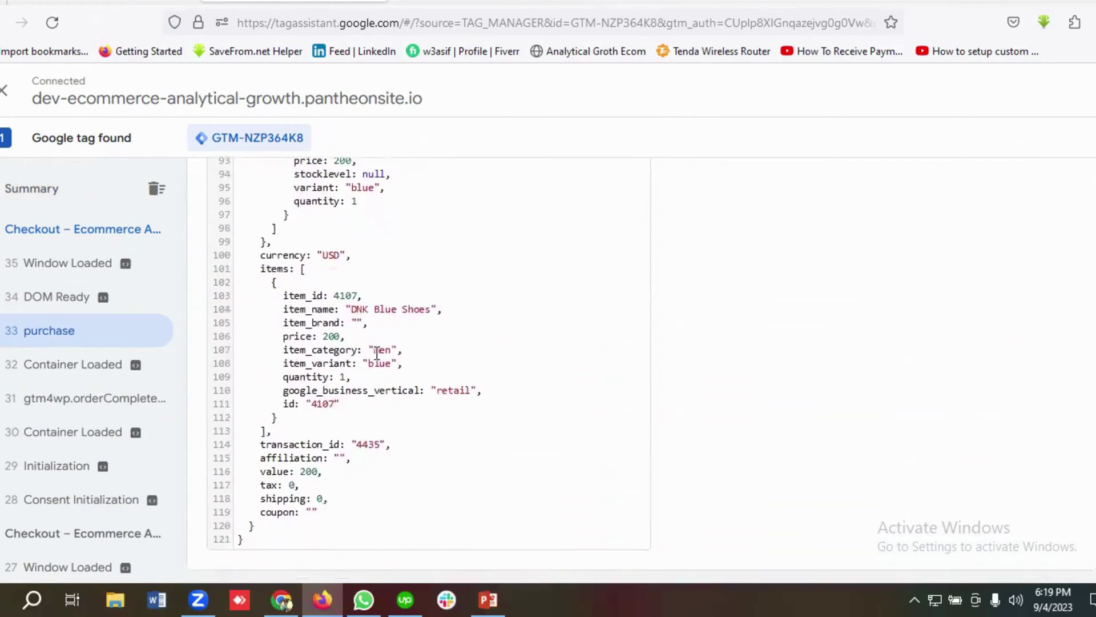
scroll(379, 375, up, 2)
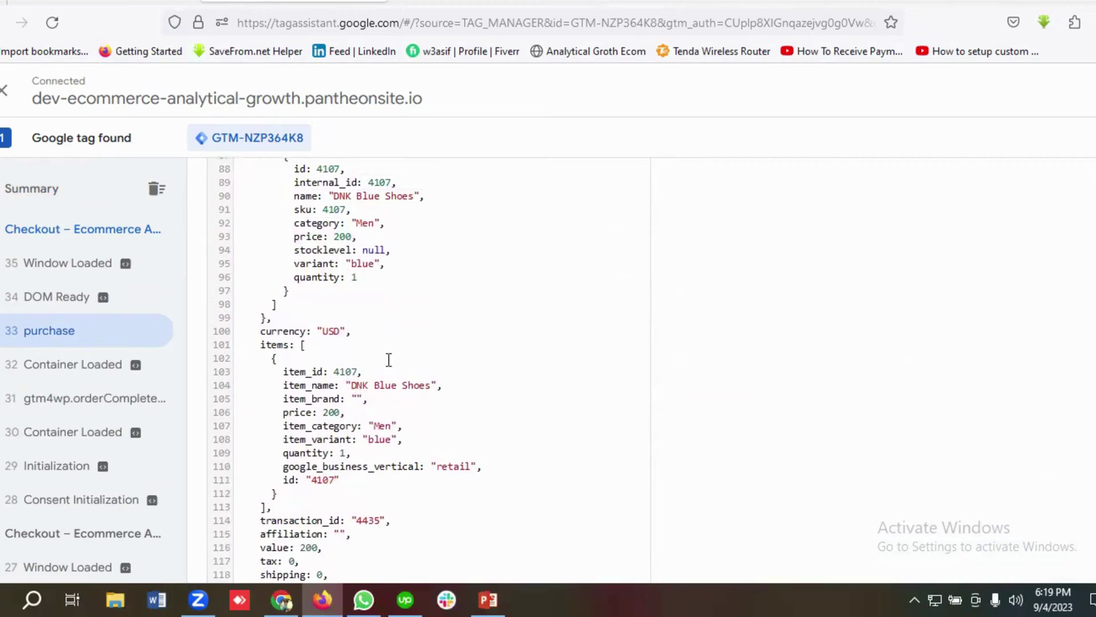
scroll(305, 351, down, 2)
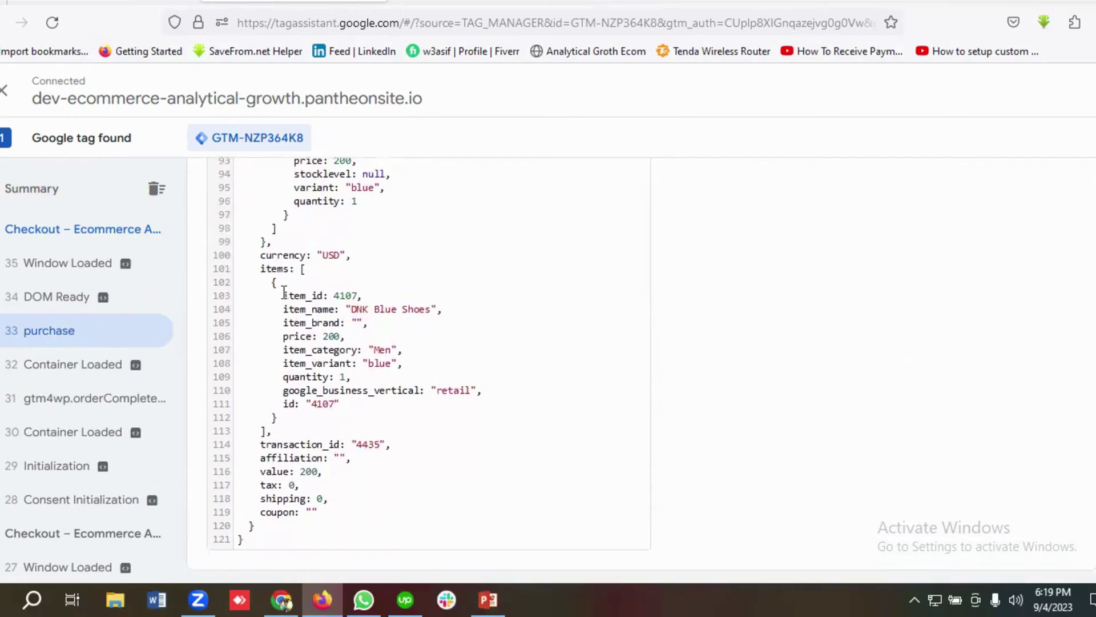
- Find the begin_checkout event among the earlier checkout messages and inspect its data layer values
scroll(91, 354, down, 5)
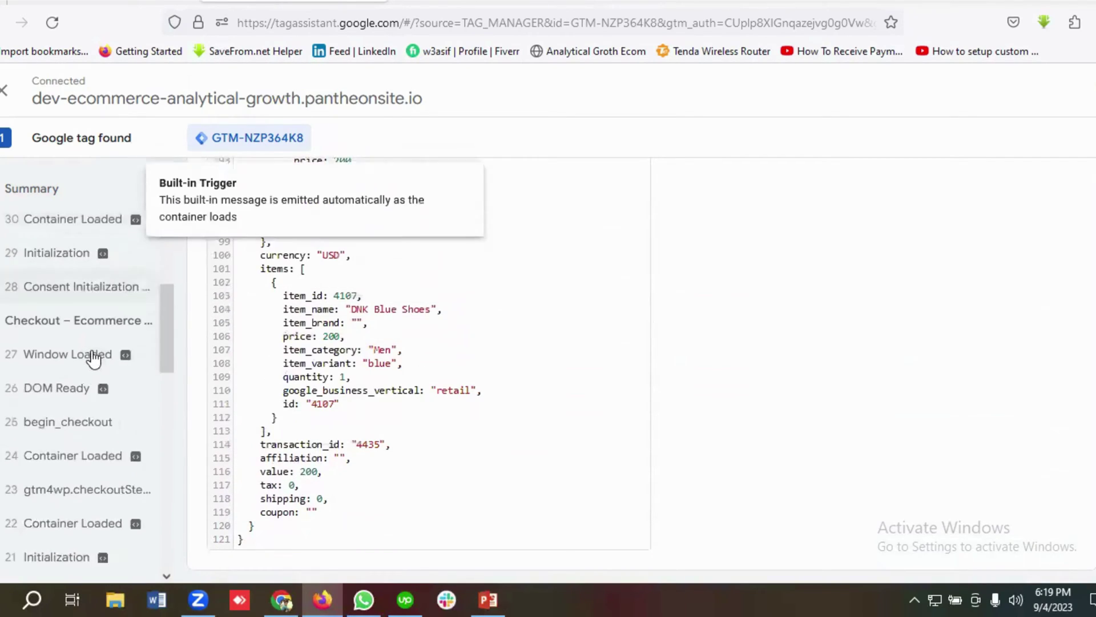
click(80, 340)
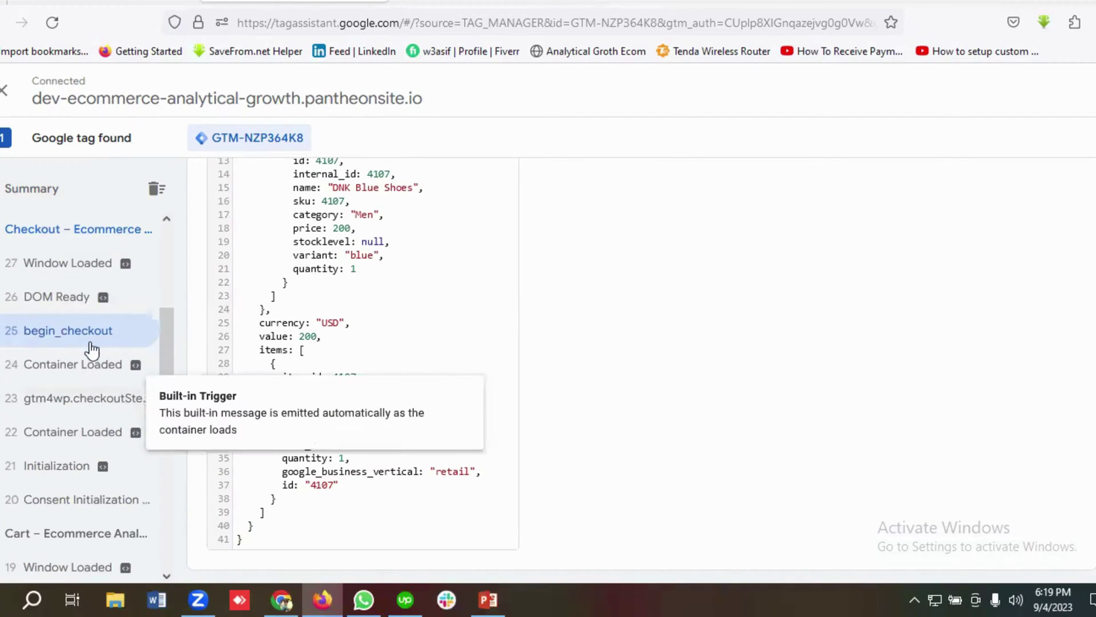
scroll(91, 349, up, 2)
scroll(91, 349, down, 2)
scroll(99, 348, up, 2)
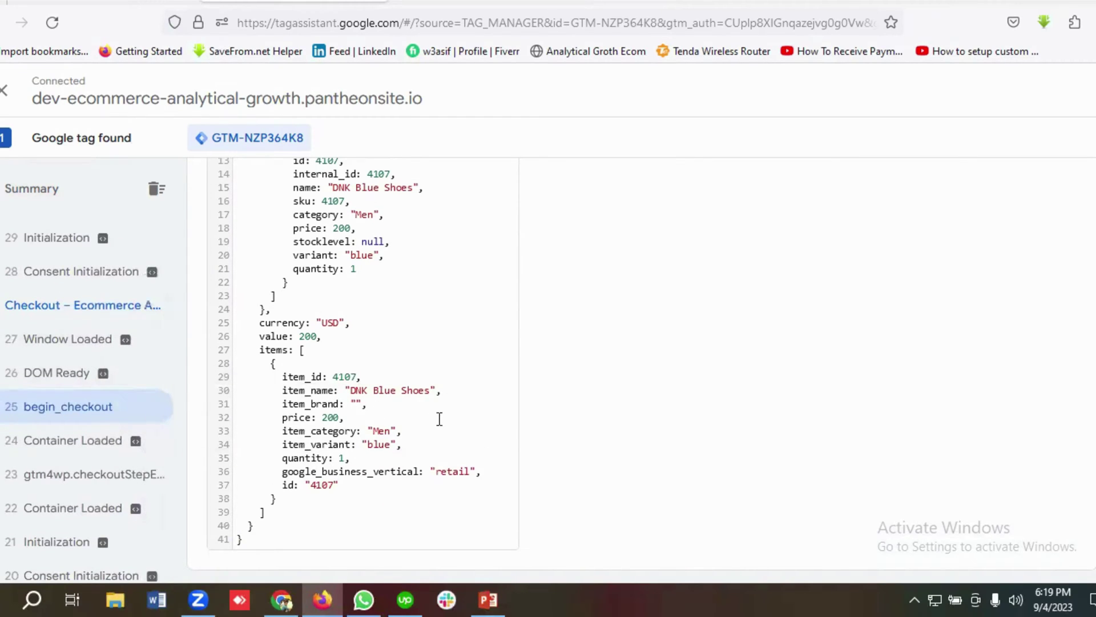
scroll(34, 393, up, 4)
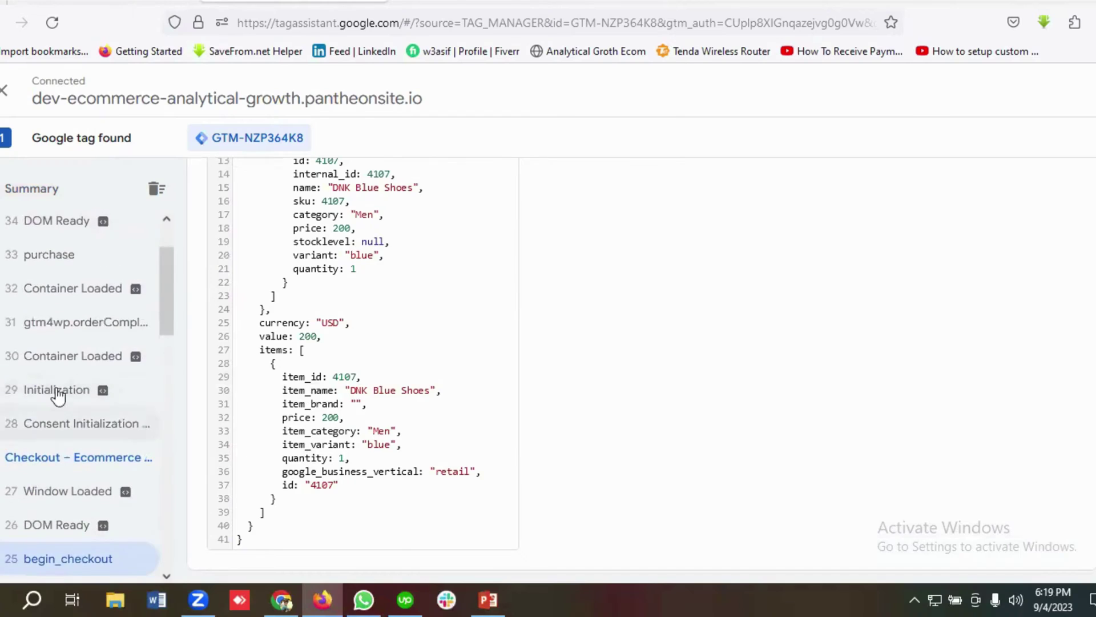
scroll(61, 347, up, 2)
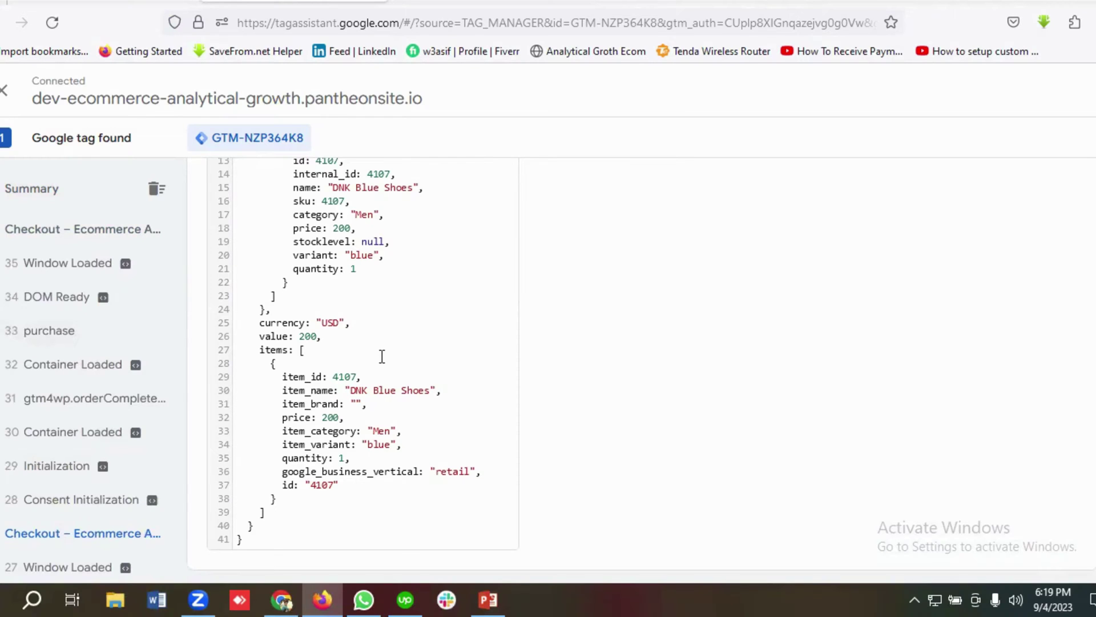
- Compare the data layer values of the purchase, begin_checkout and view_cart events
click(91, 334)
scroll(122, 363, down, 4)
scroll(133, 376, down, 5)
scroll(98, 384, up, 2)
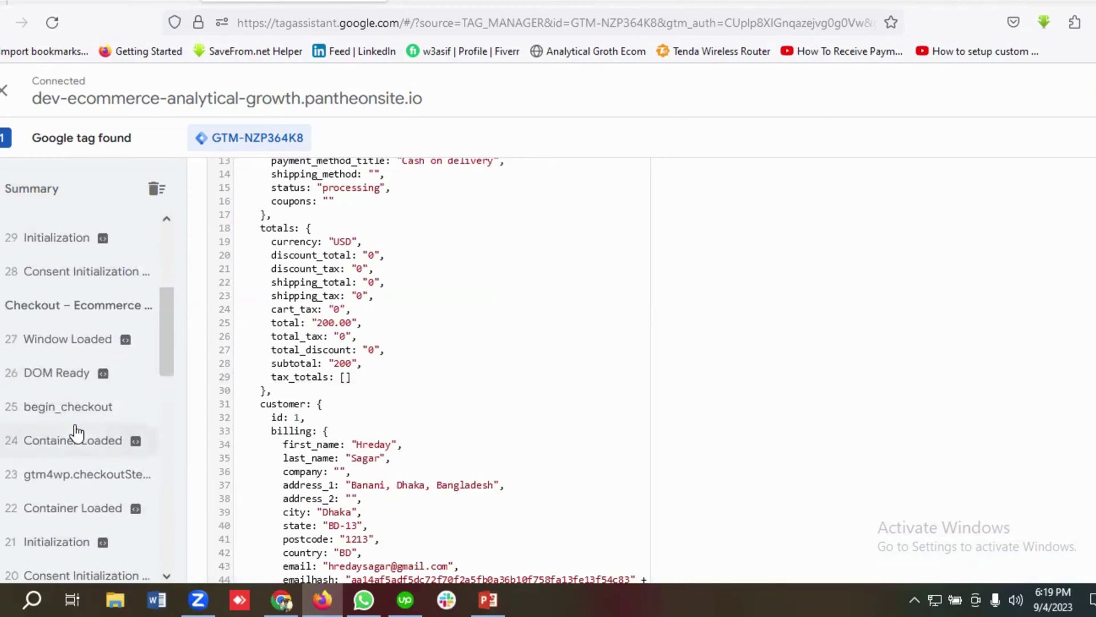
click(93, 403)
scroll(86, 383, up, 3)
scroll(100, 370, up, 1)
scroll(120, 380, down, 10)
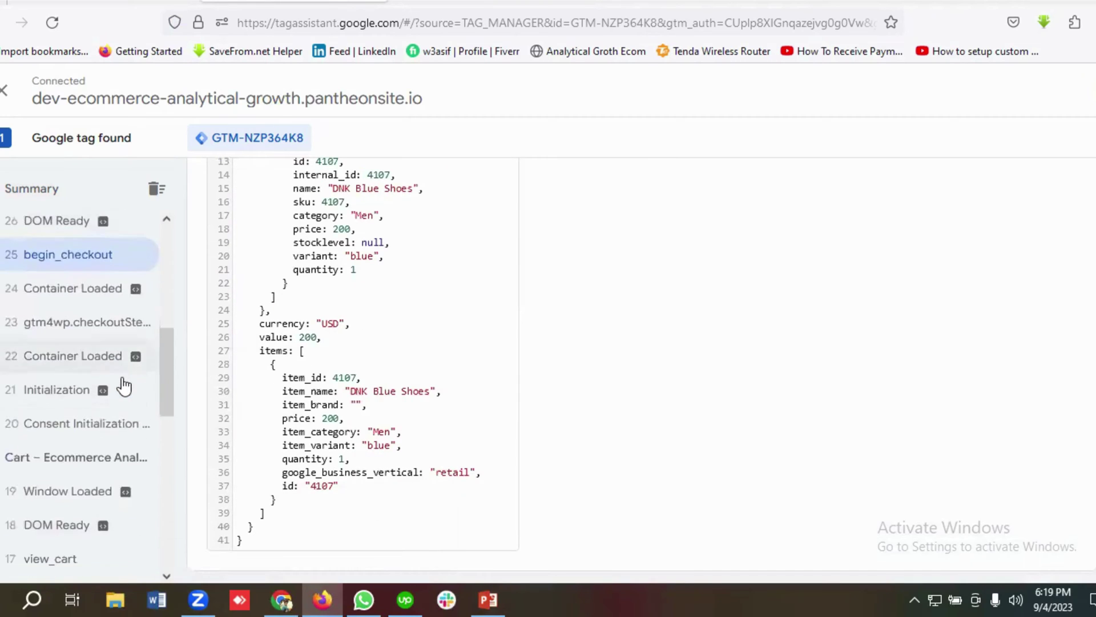
click(73, 416)
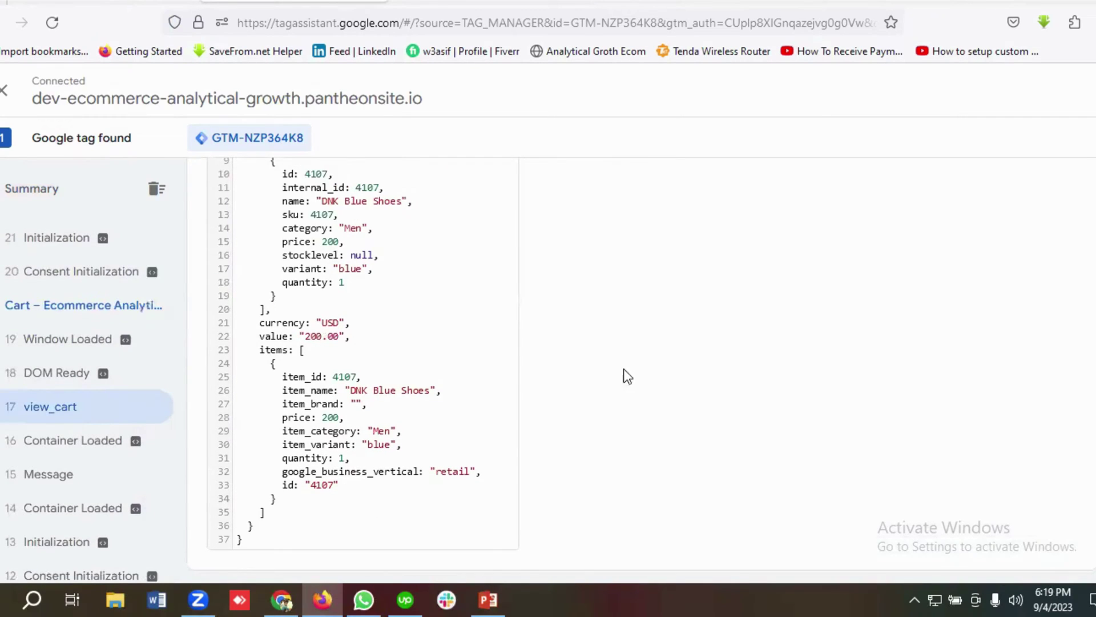
scroll(474, 377, up, 3)
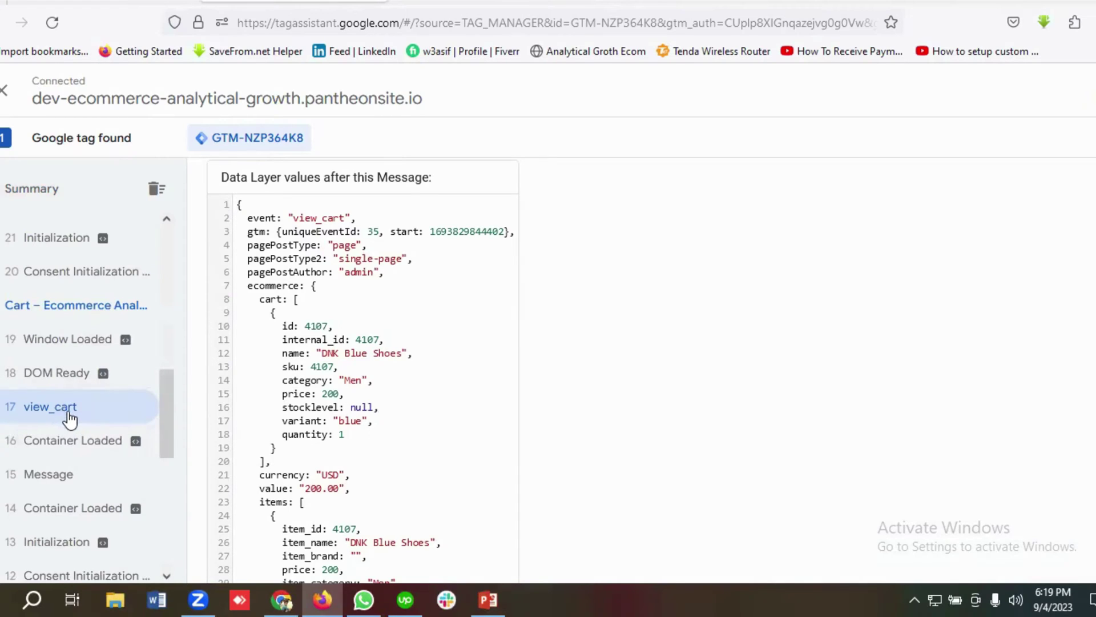
- Show the data layer values of the begin_checkout event again, and return to those of the purchase event
scroll(86, 419, up, 5)
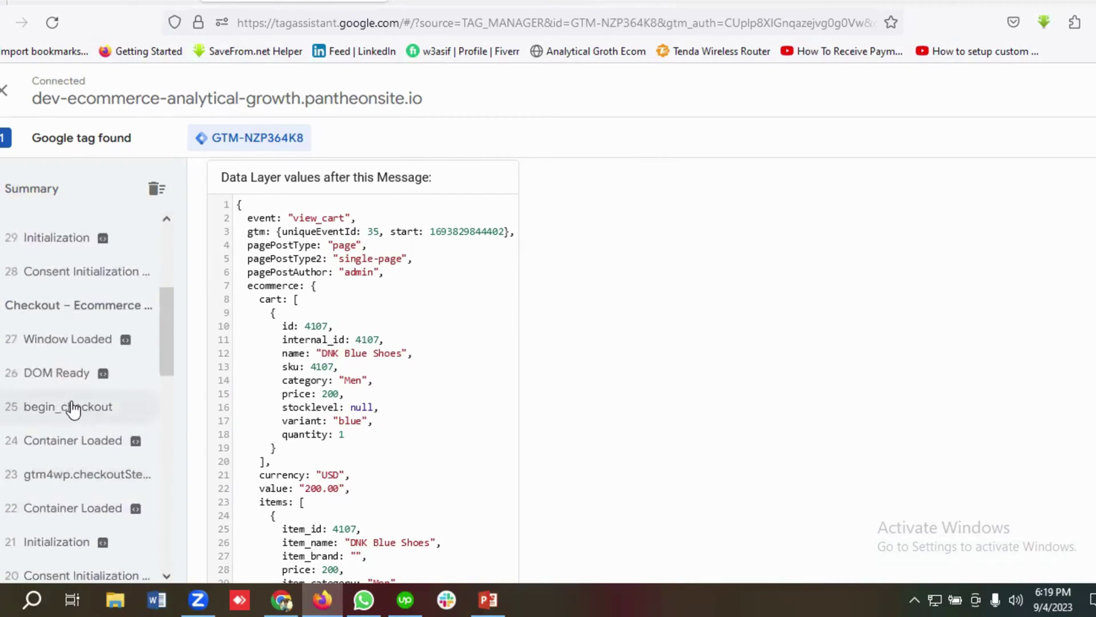
click(72, 408)
scroll(74, 389, up, 4)
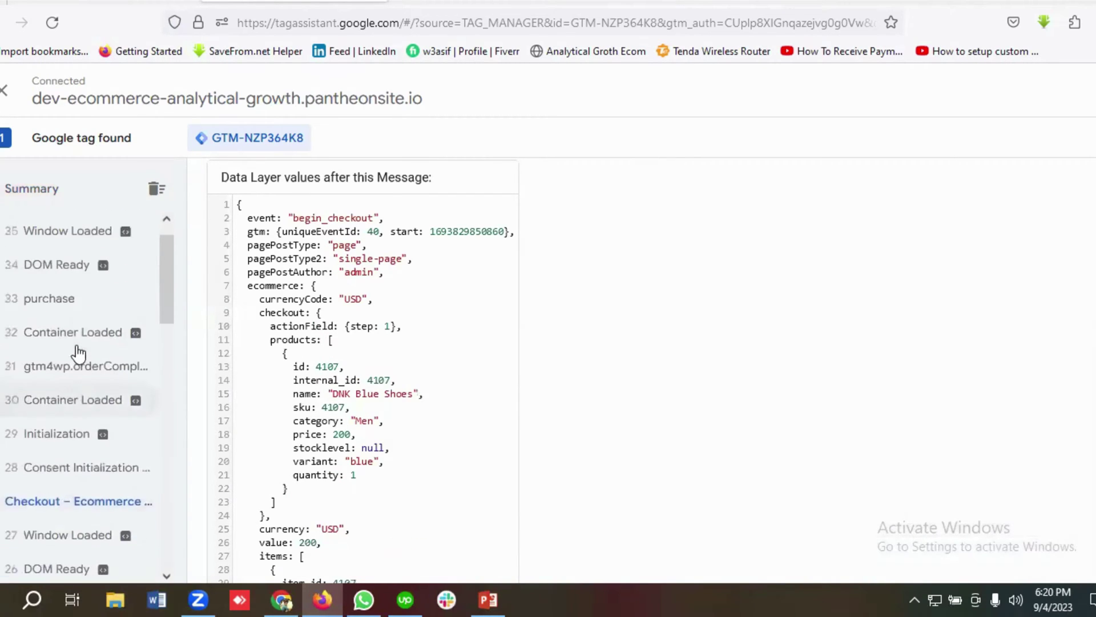
click(51, 331)
- Switch to the Google Tag Manager variables page and check its user-defined variables against the purchase parameter list in Google Translate
key(ctrl+Tab)
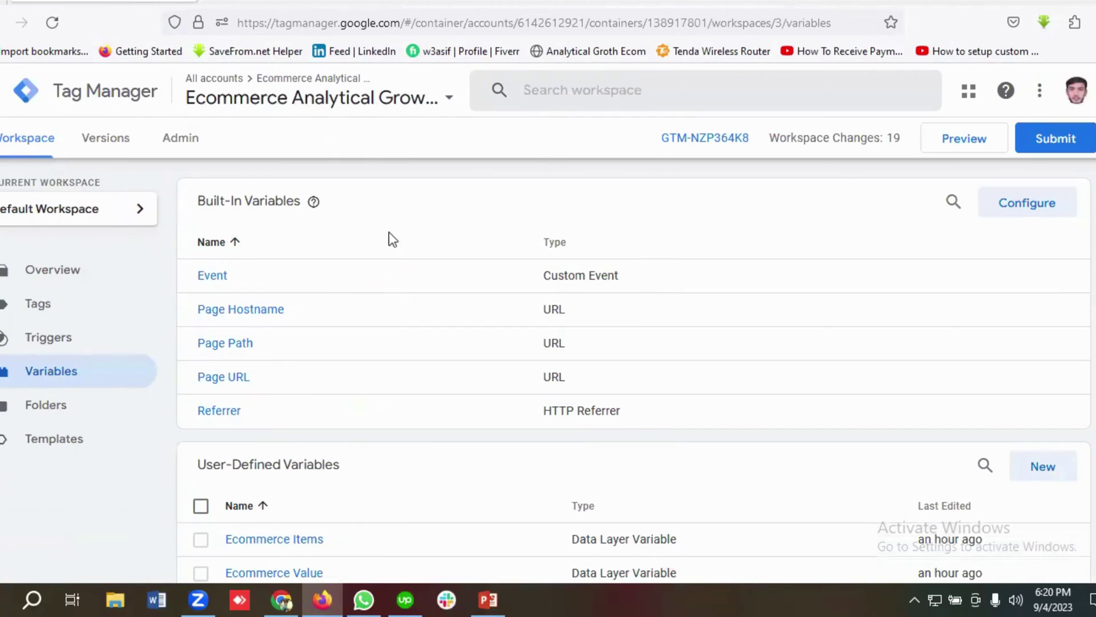
scroll(376, 358, down, 4)
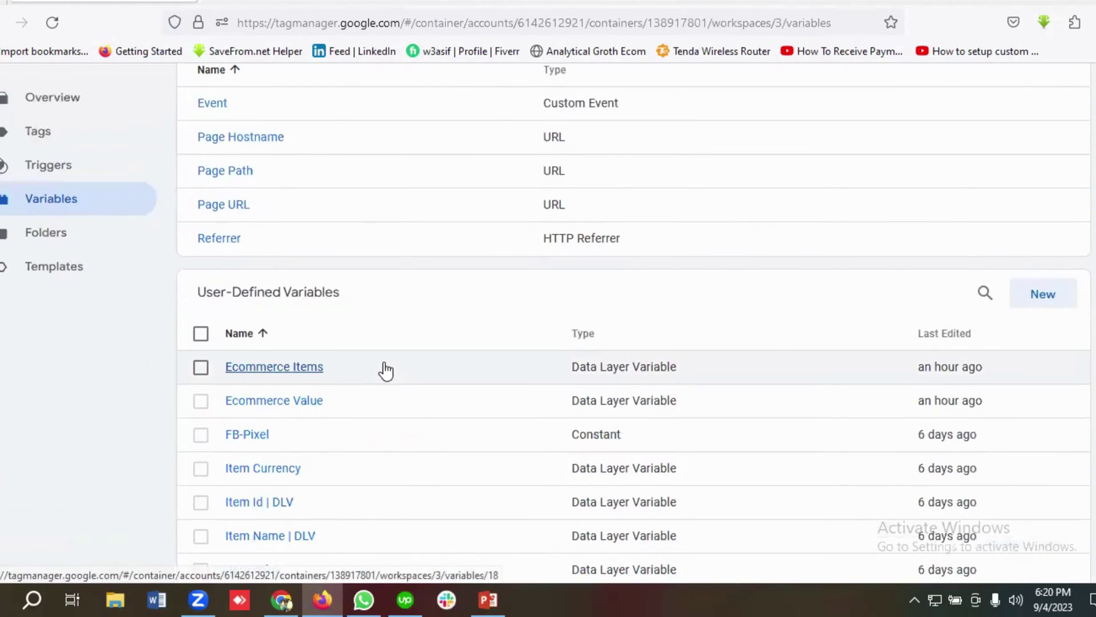
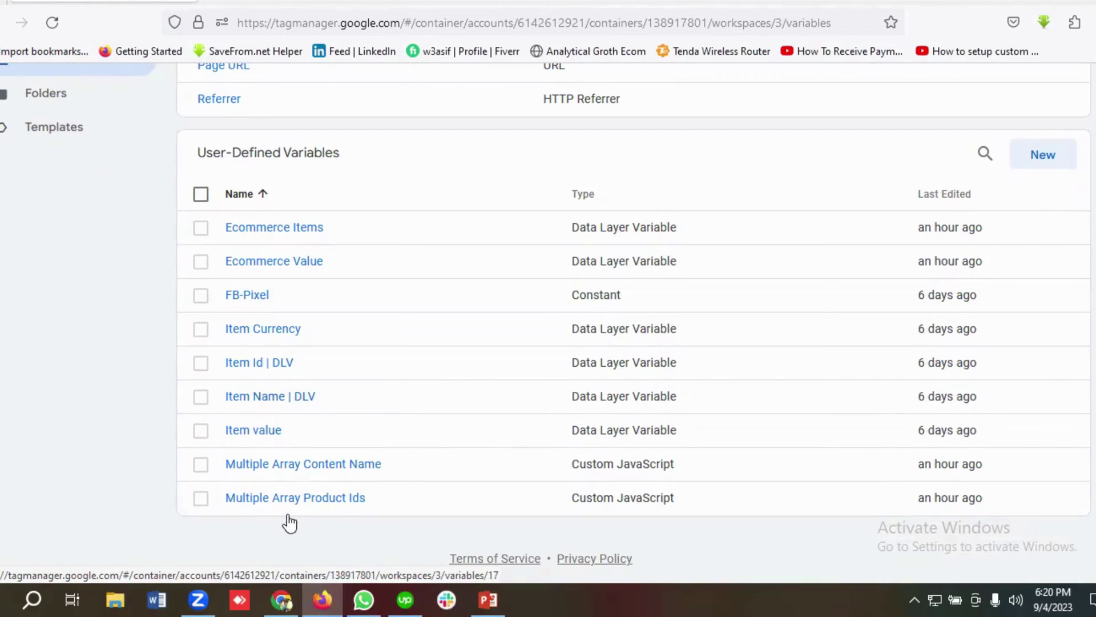
click(674, 1)
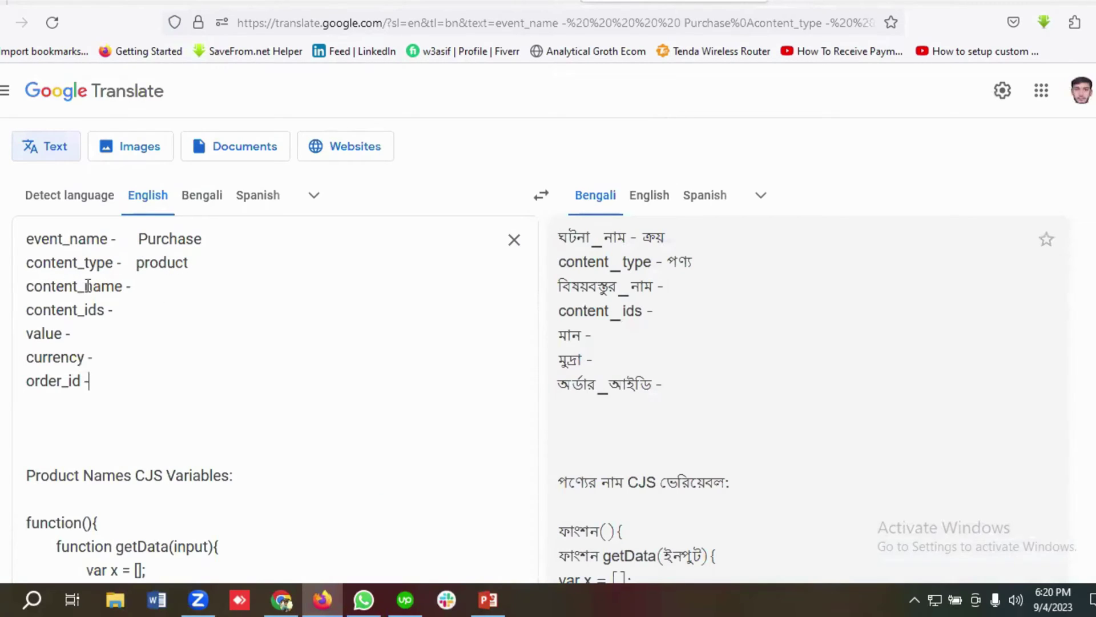
click(105, 2)
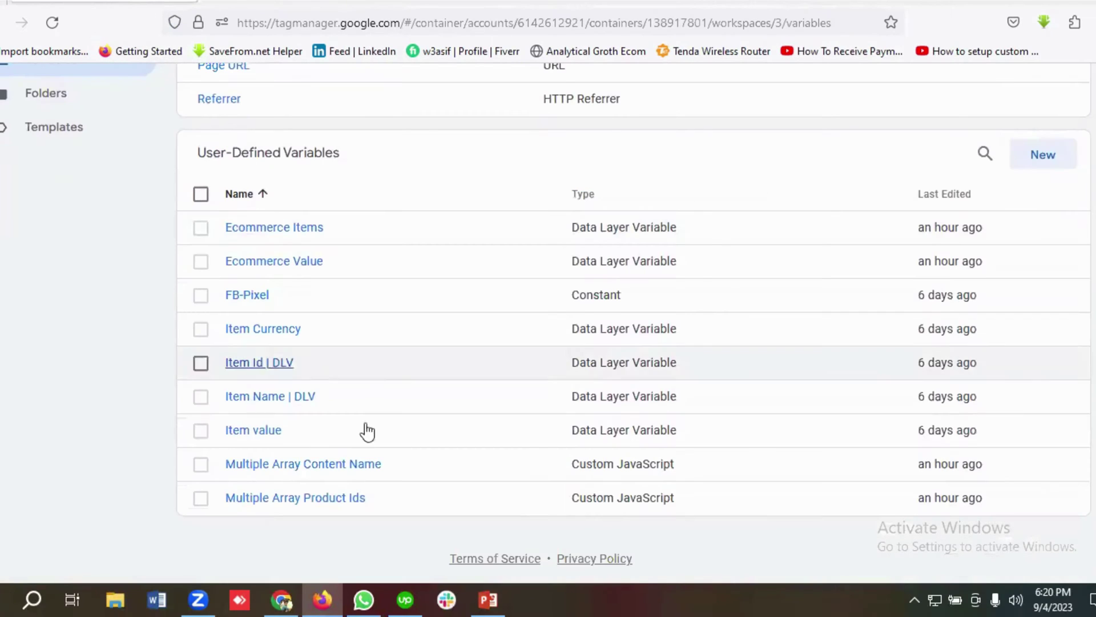
- Review the Custom JavaScript code of the Multiple Array Content Name variable and close it
click(338, 464)
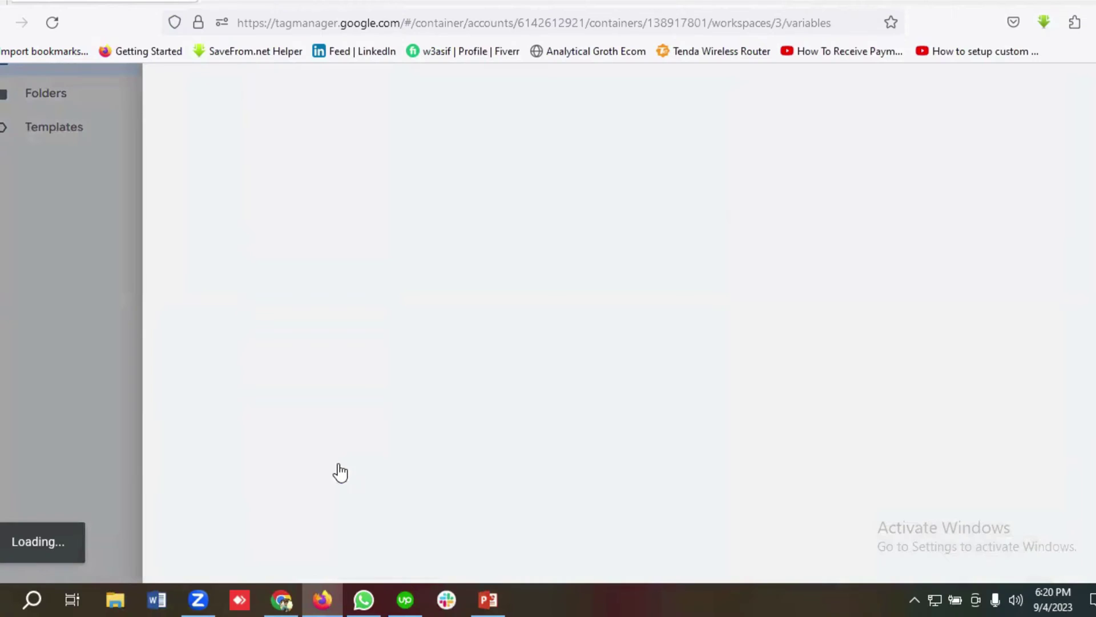
scroll(464, 421, down, 2)
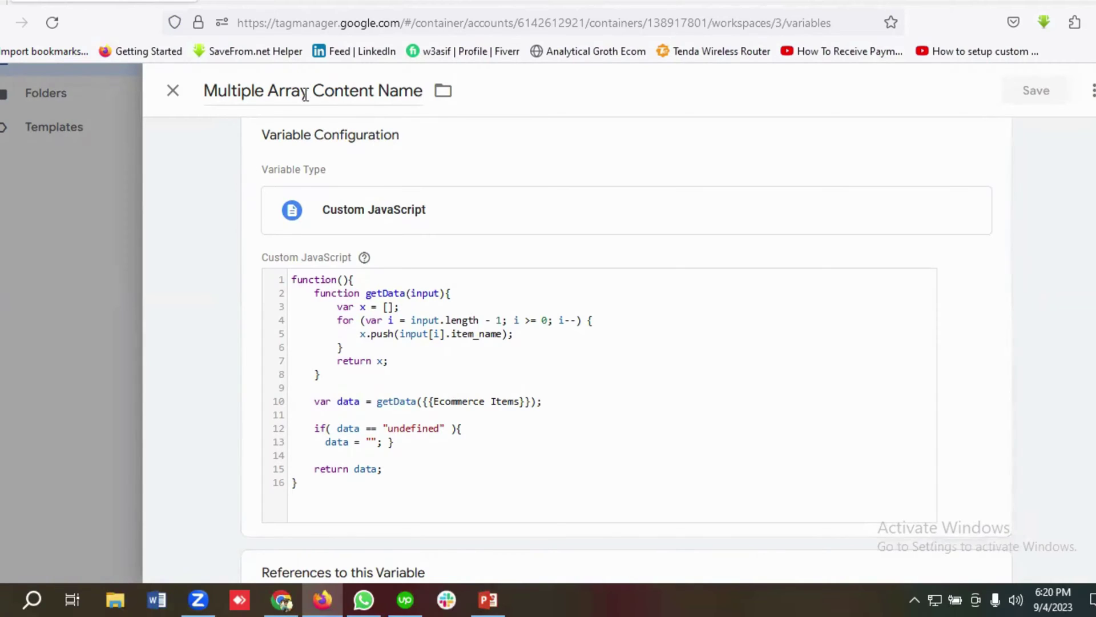
click(172, 90)
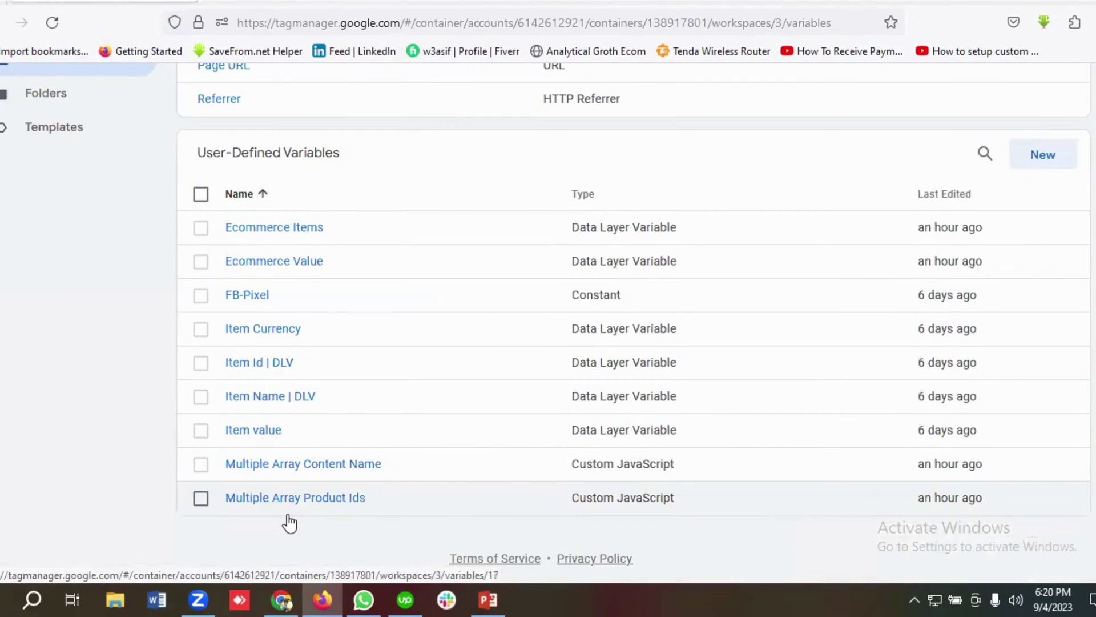
- Review the Custom JavaScript code of the Multiple Array Product Ids variable and close it
click(320, 508)
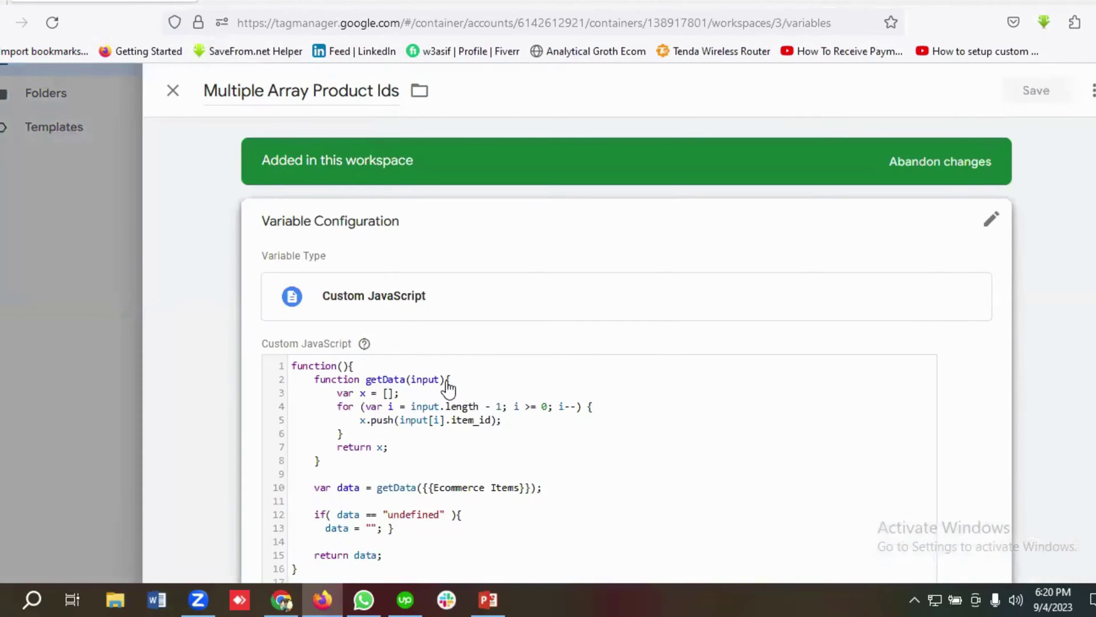
scroll(446, 366, down, 3)
scroll(424, 383, up, 1)
scroll(425, 383, up, 1)
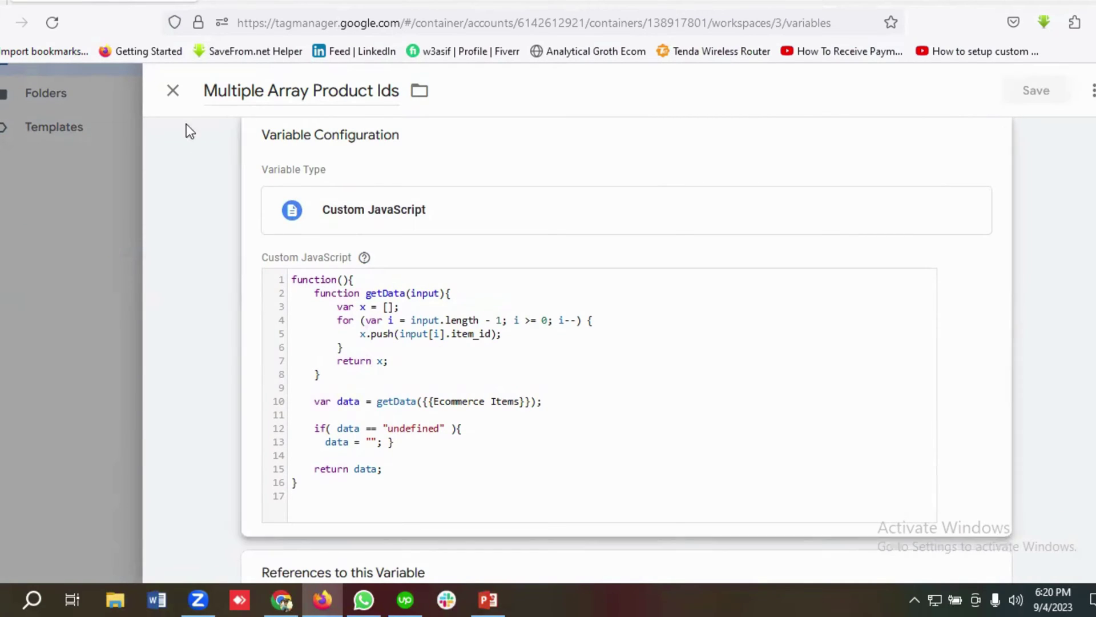
click(173, 90)
- Look through the built-in and user-defined variables and compare them with the noted purchase parameters, including order_id, in Google Translate
scroll(343, 382, up, 3)
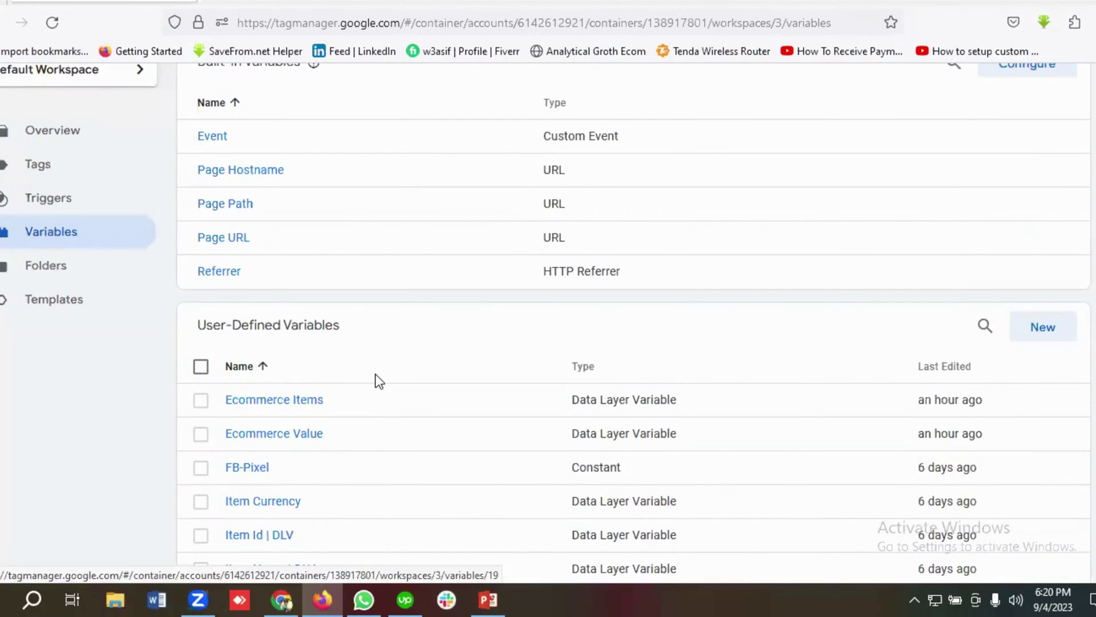
scroll(388, 381, up, 3)
scroll(390, 394, down, 3)
scroll(390, 409, down, 2)
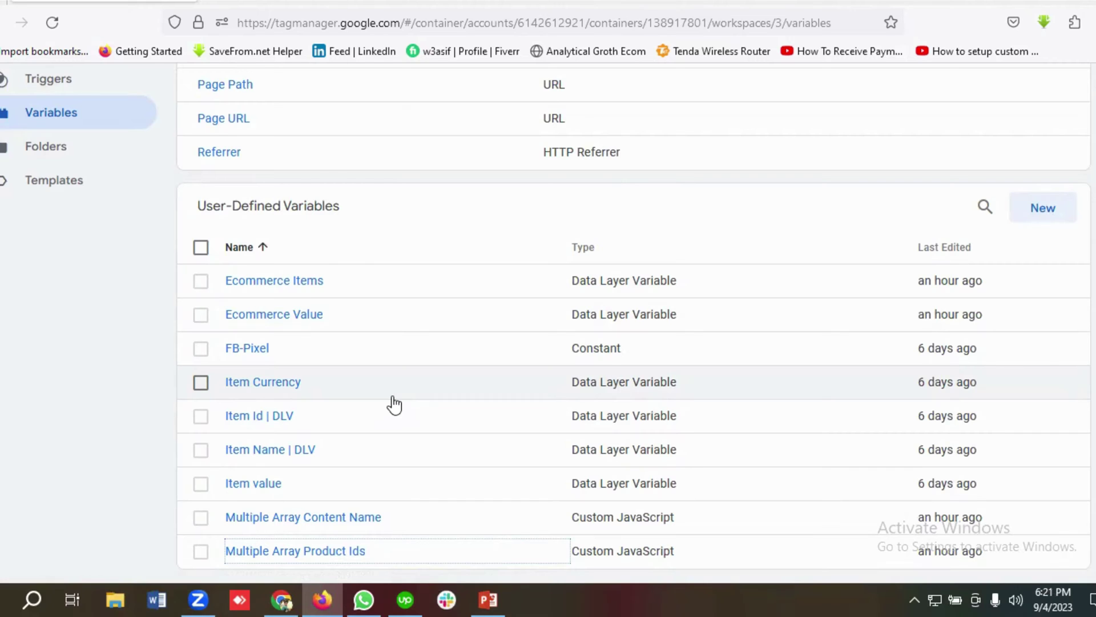
scroll(394, 405, up, 3)
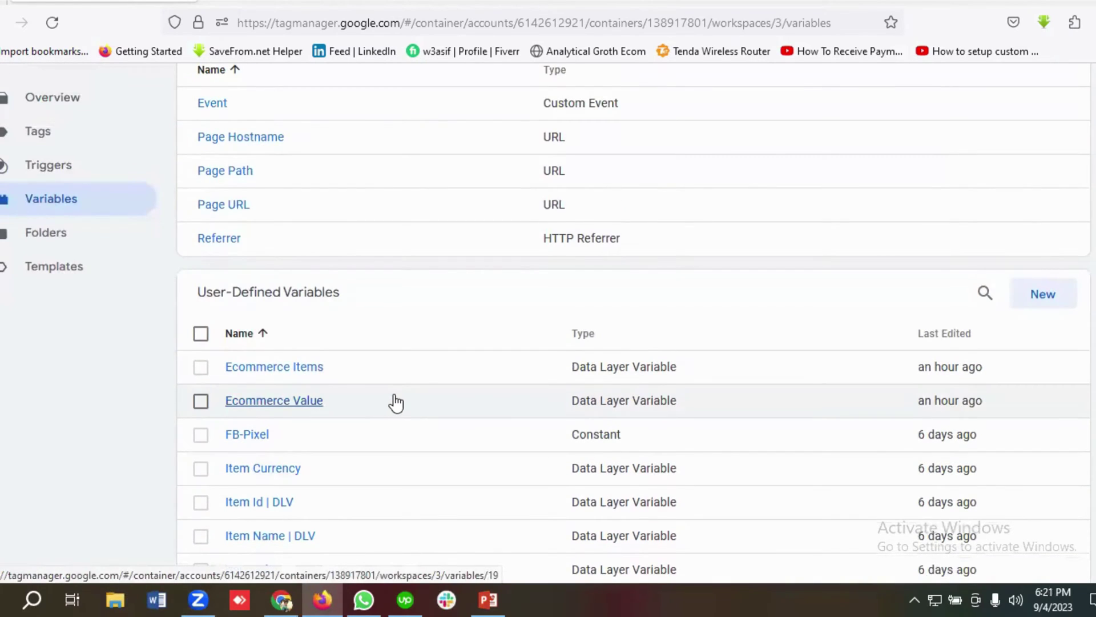
scroll(383, 388, down, 3)
scroll(376, 374, up, 3)
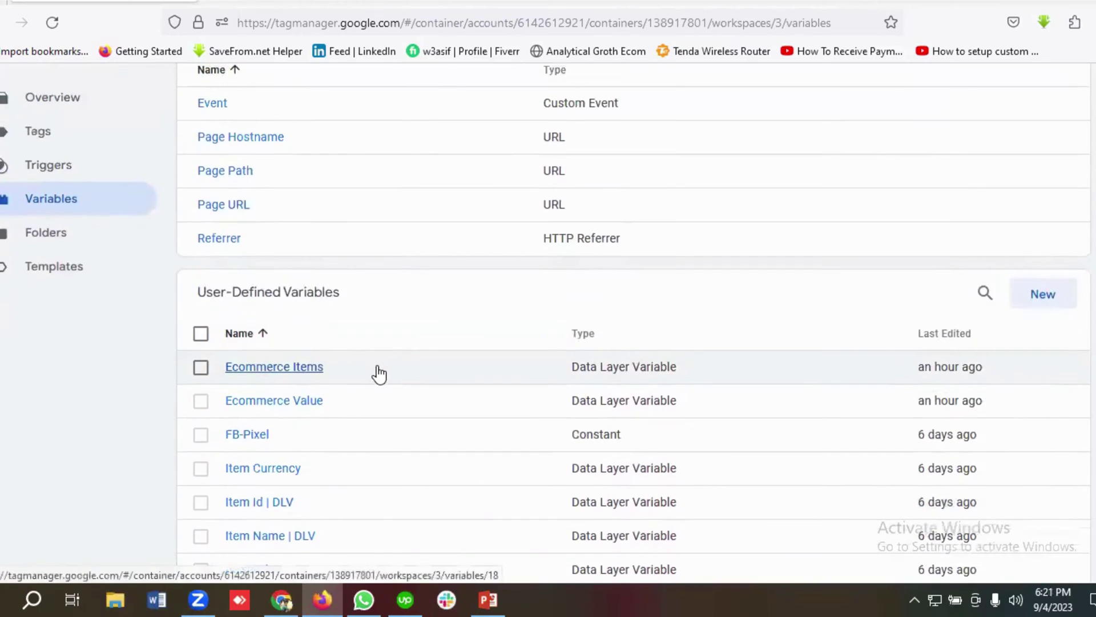
scroll(377, 371, up, 3)
click(675, 1)
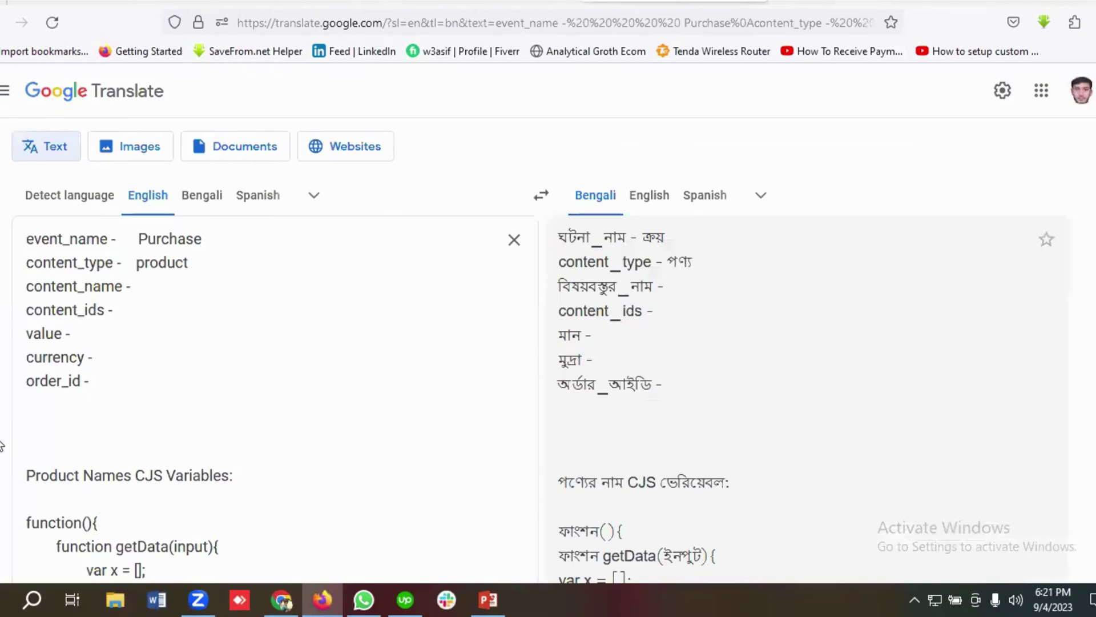
scroll(144, 334, down, 3)
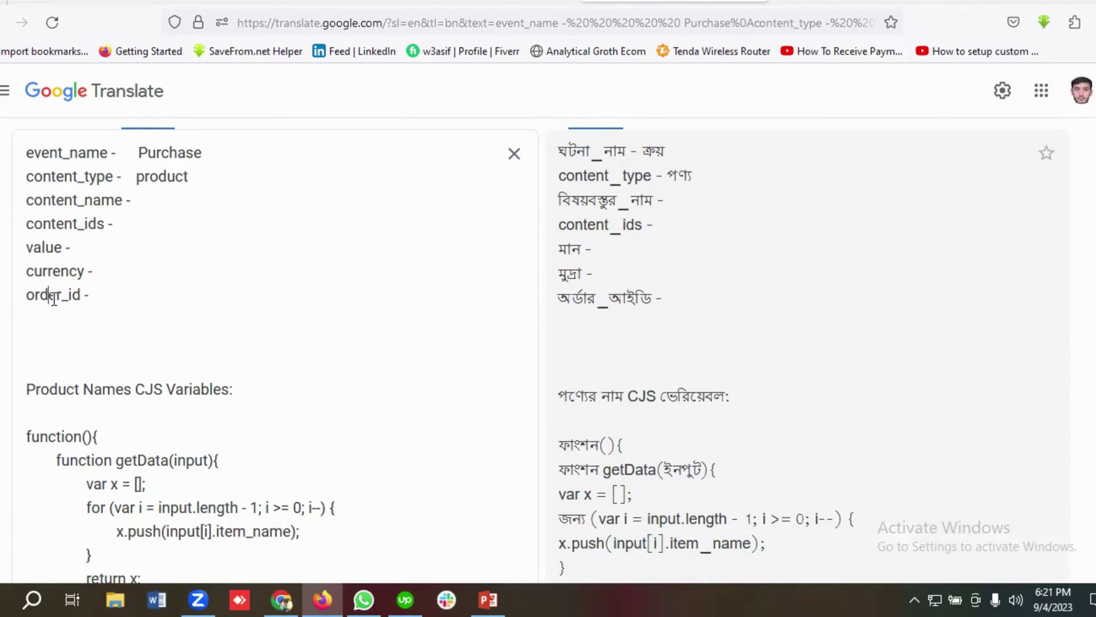
- Return to the Tag Manager variables and start a new user-defined variable named "DLV-Transaction Id"
click(104, 1)
scroll(368, 342, down, 3)
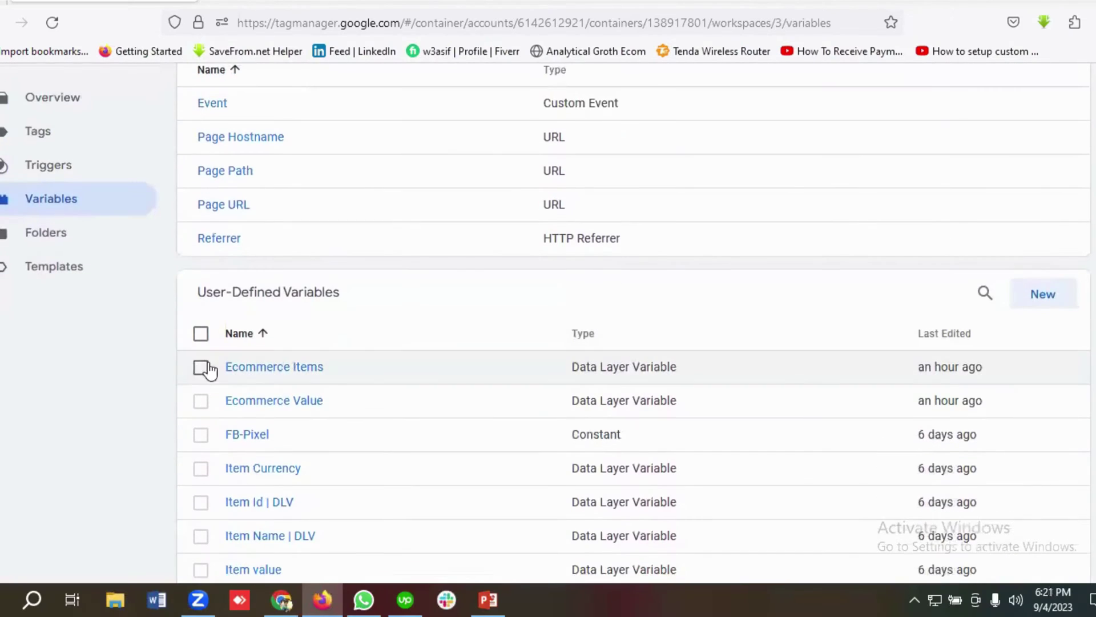
click(1043, 307)
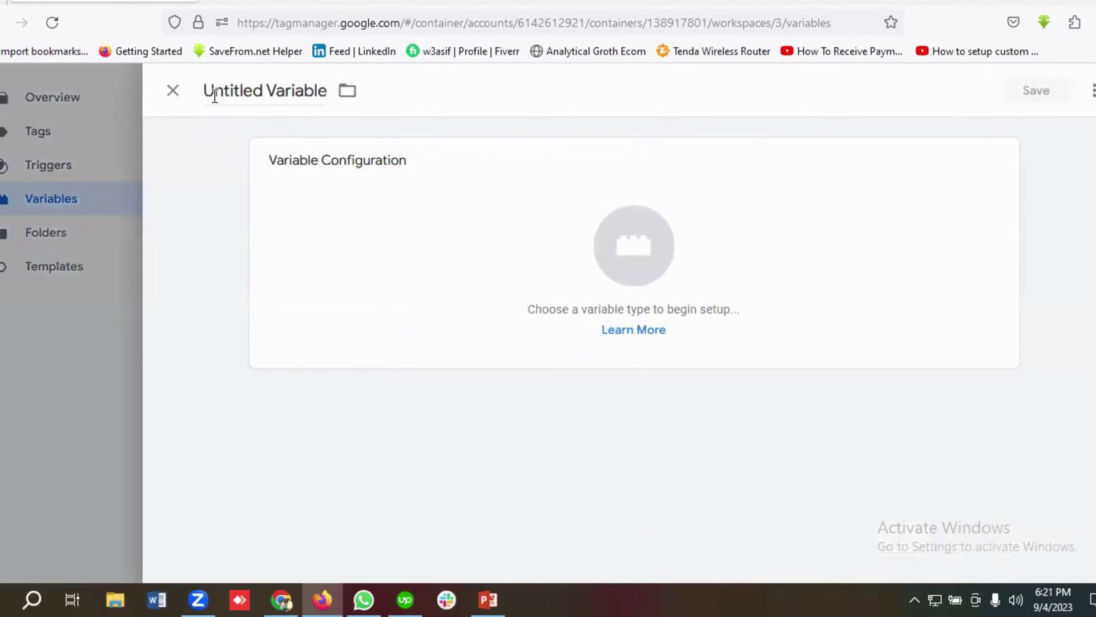
click(215, 96)
key(BackSpace)
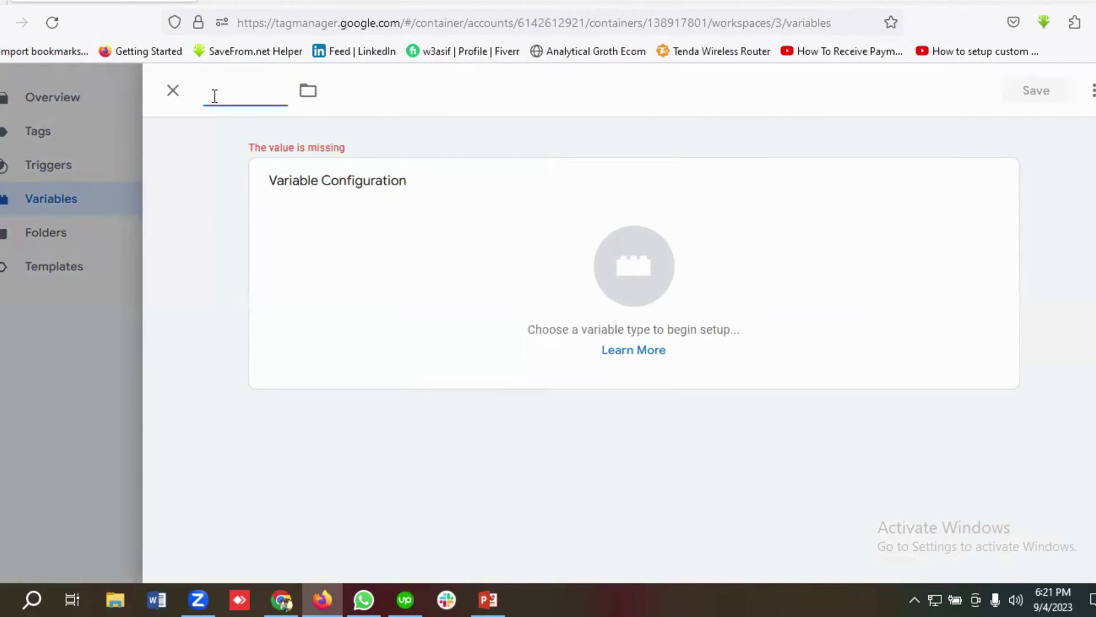
text(DLV)
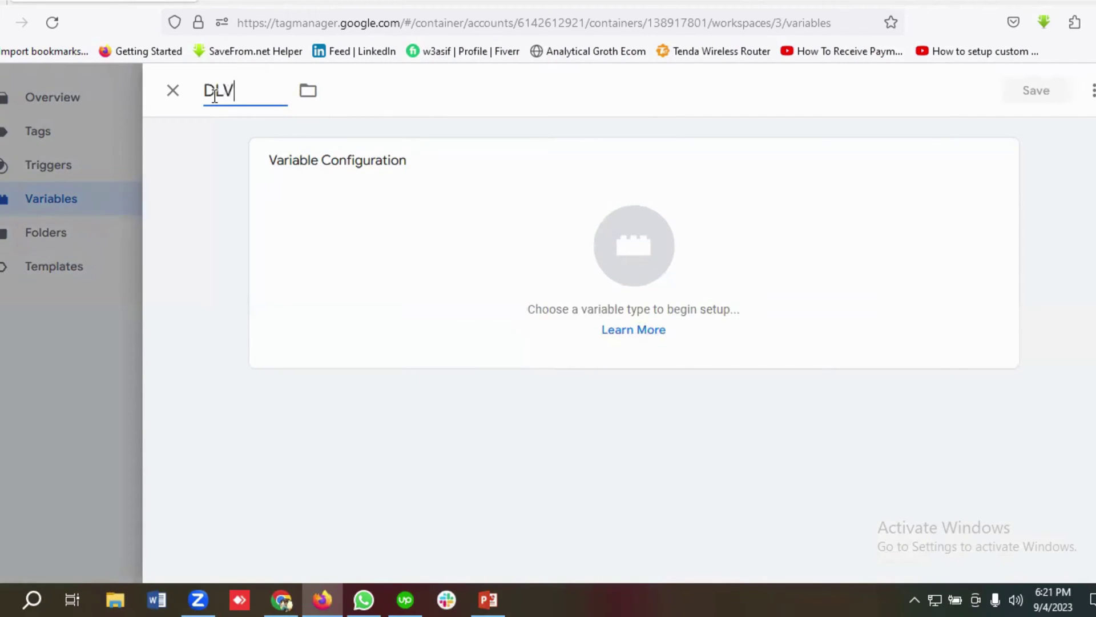
text(-Transaction)
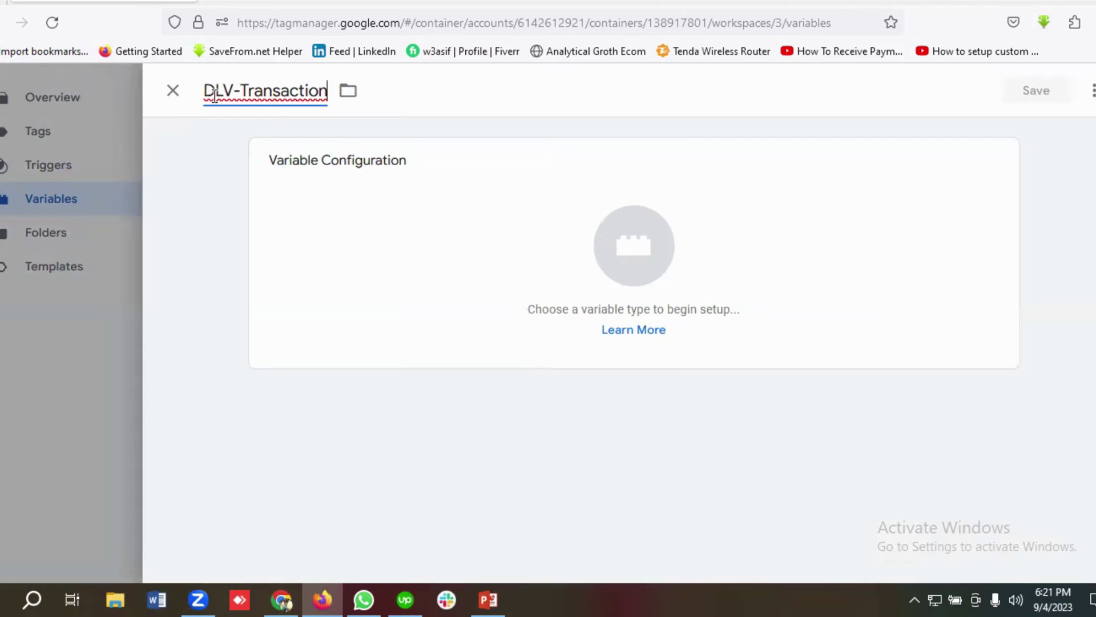
text( Id)
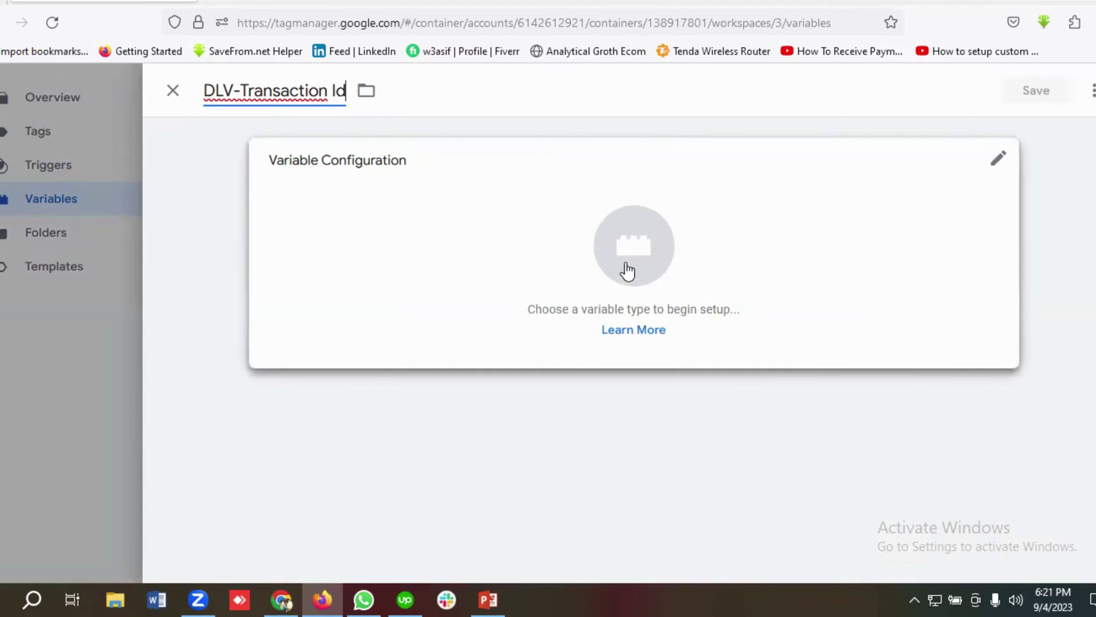
- Set the type of the new transaction ID variable to Data Layer Variable
click(627, 270)
scroll(734, 345, down, 3)
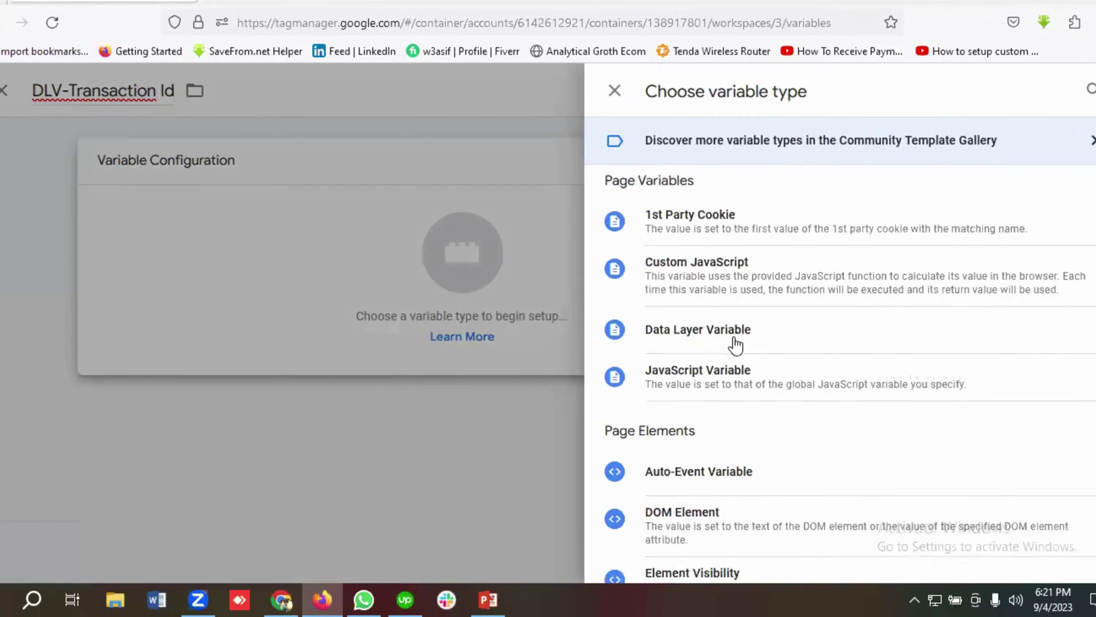
click(720, 313)
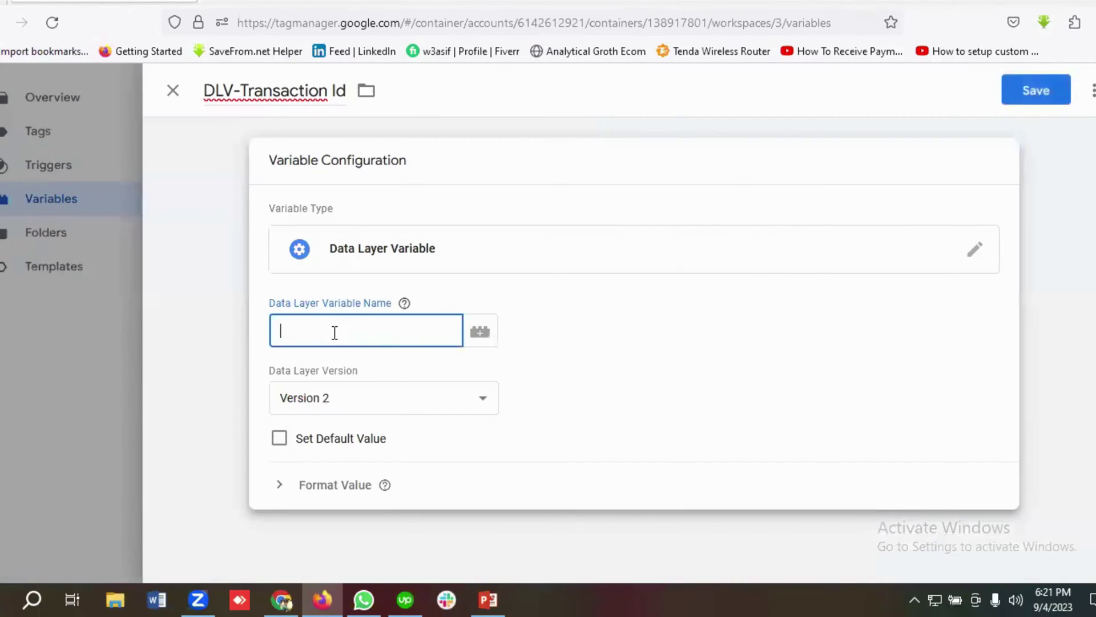
- Switch to Tag Assistant and copy the key name transaction_id from the end of the purchase event's data layer
key(ctrl+Tab)
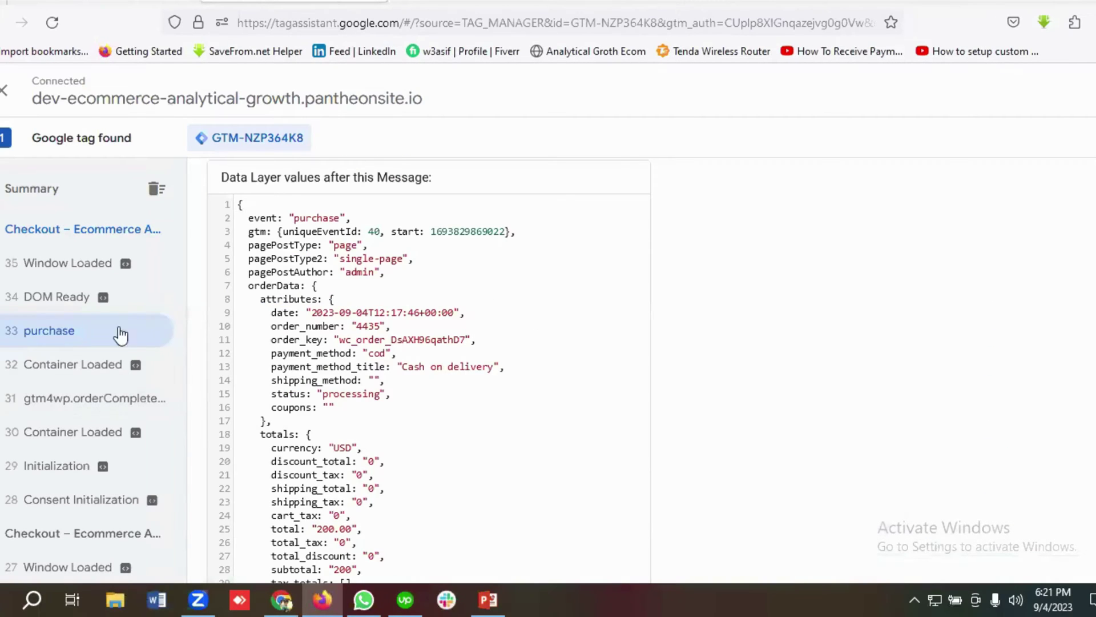
scroll(360, 345, down, 10)
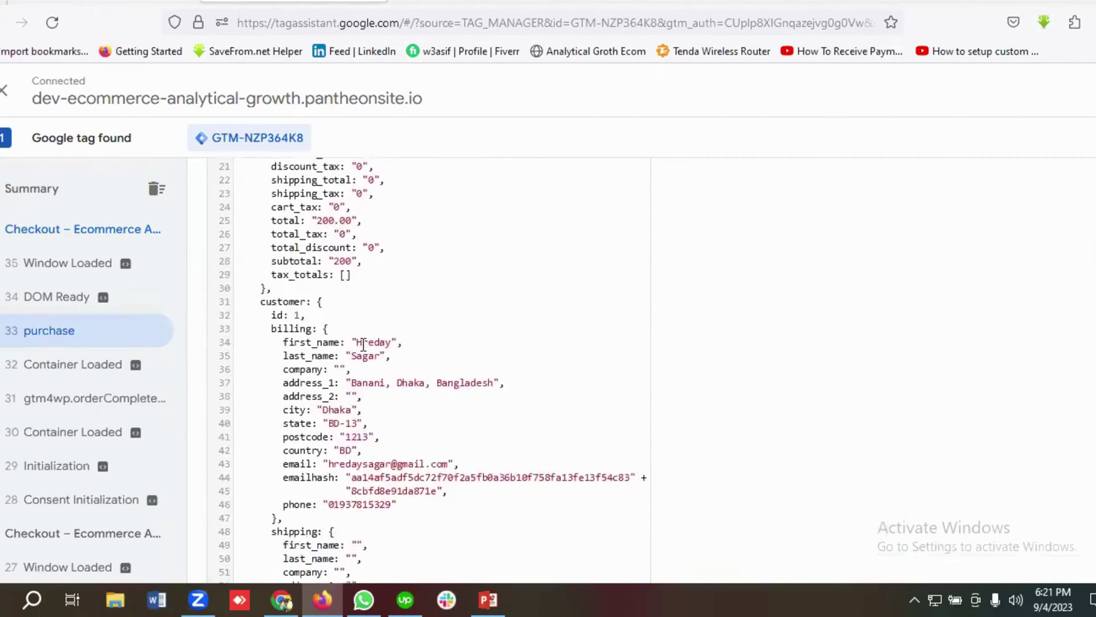
scroll(363, 345, down, 10)
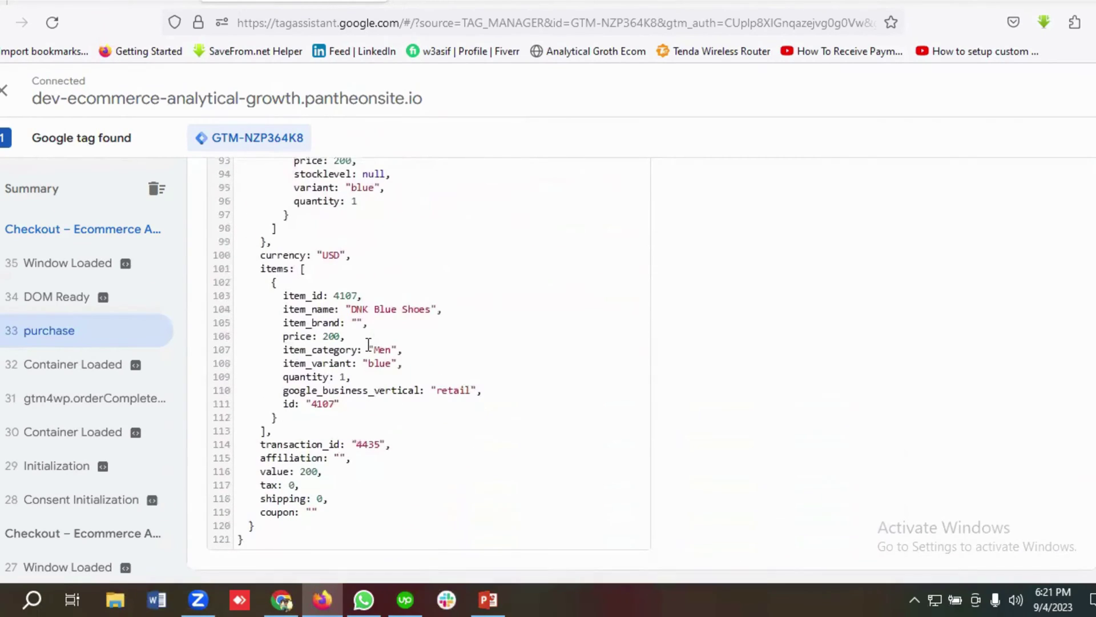
double_click(302, 445)
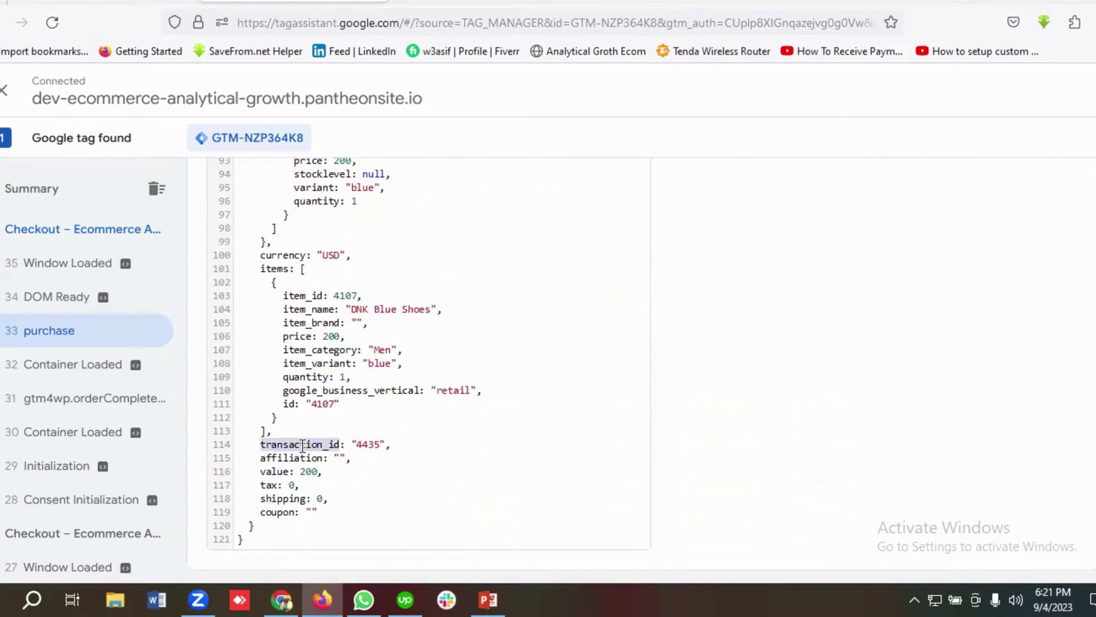
right_click(300, 446)
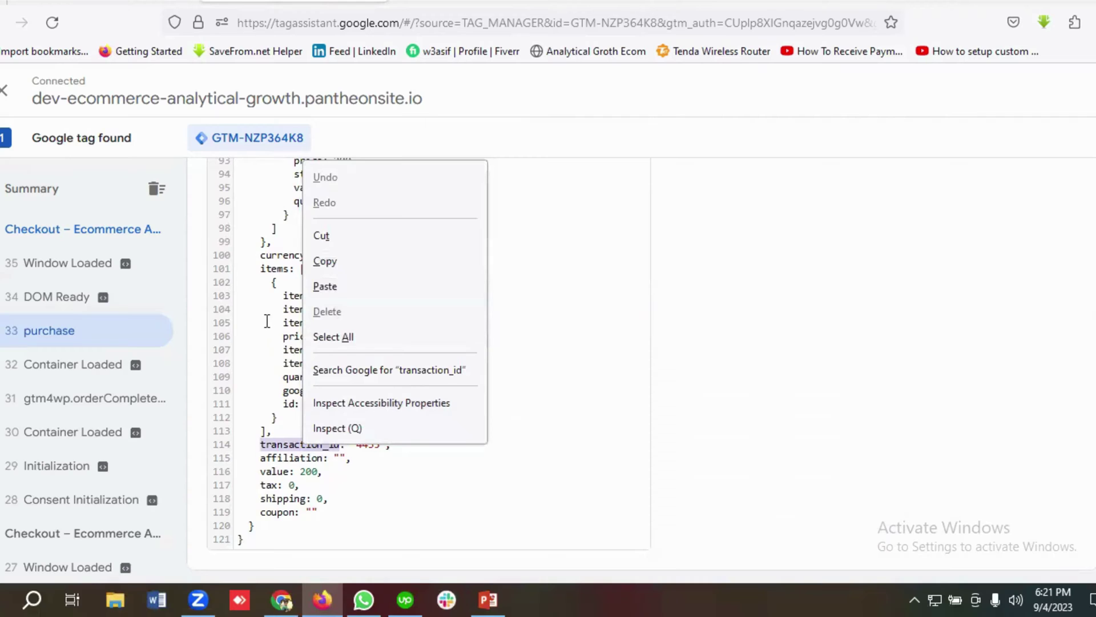
- Copy the parent object name ecommerce, which encloses transaction_id, from the purchase event's data layer
scroll(266, 322, up, 20)
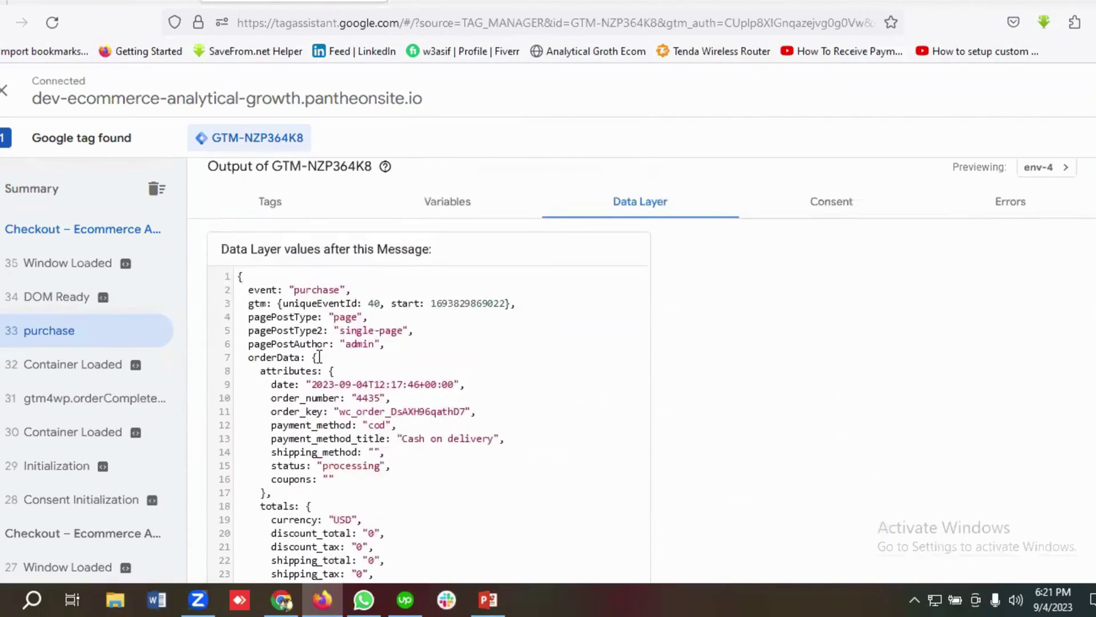
scroll(319, 356, up, 1)
scroll(292, 318, down, 3)
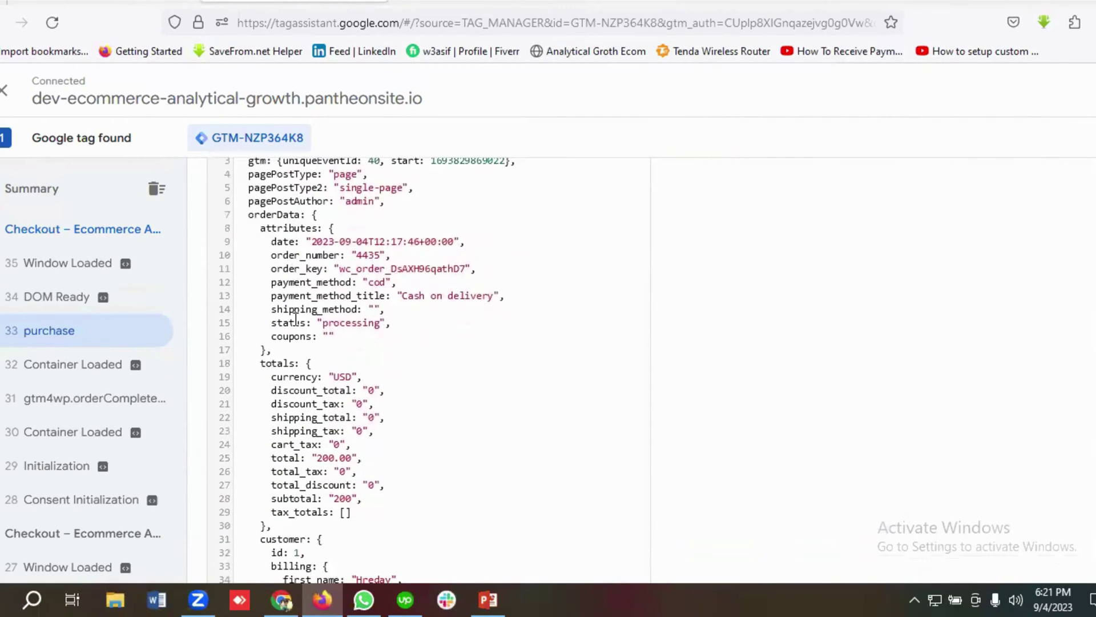
scroll(309, 301, down, 3)
scroll(308, 302, up, 6)
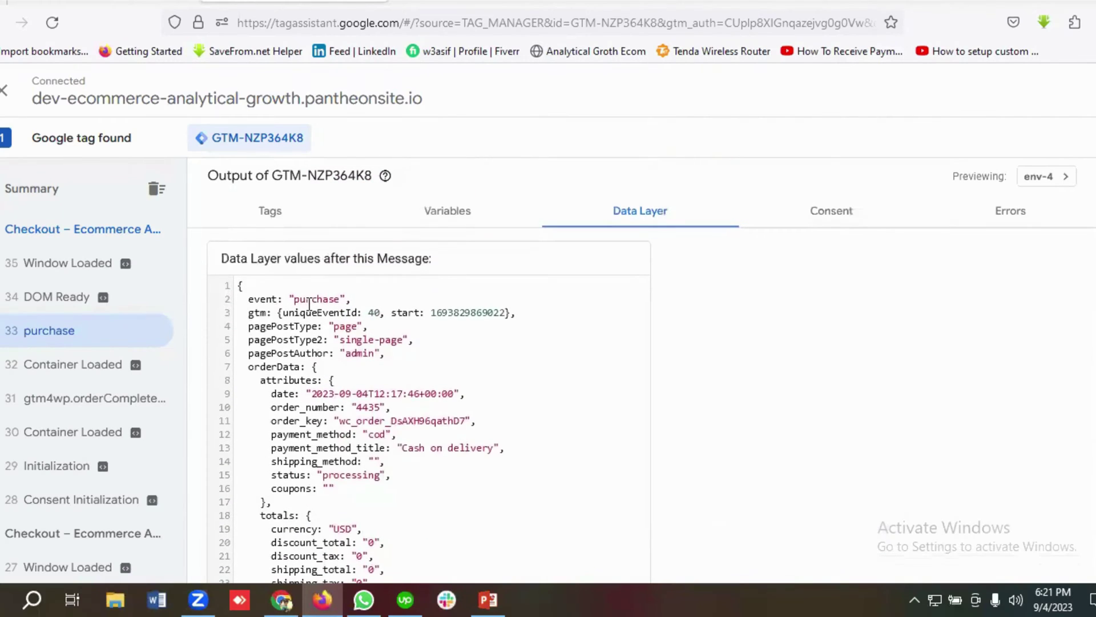
scroll(348, 313, down, 7)
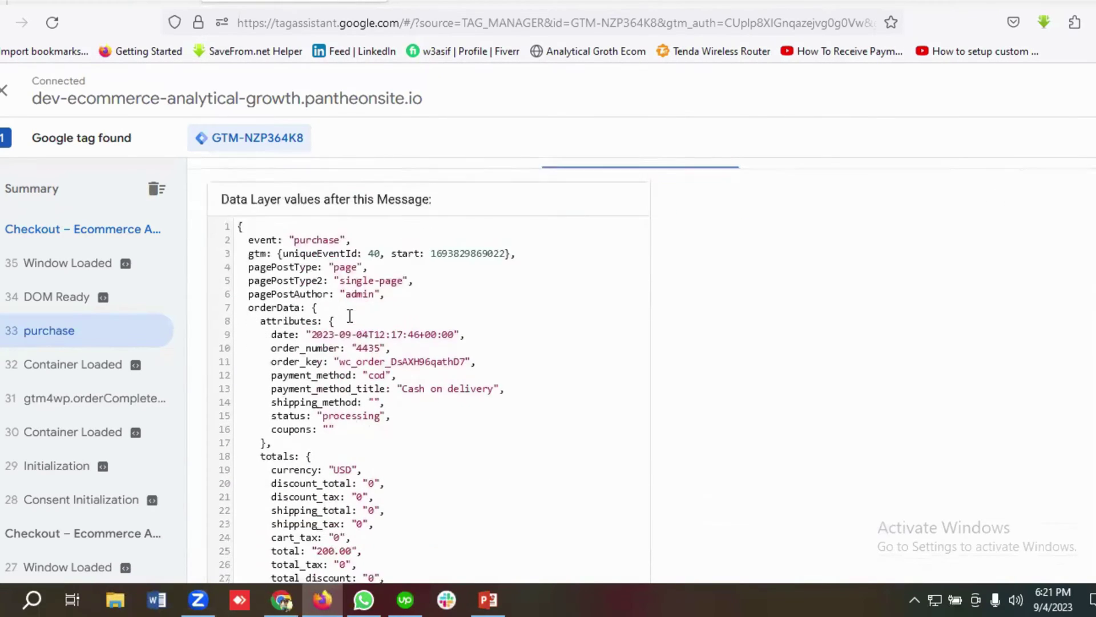
scroll(354, 322, down, 9)
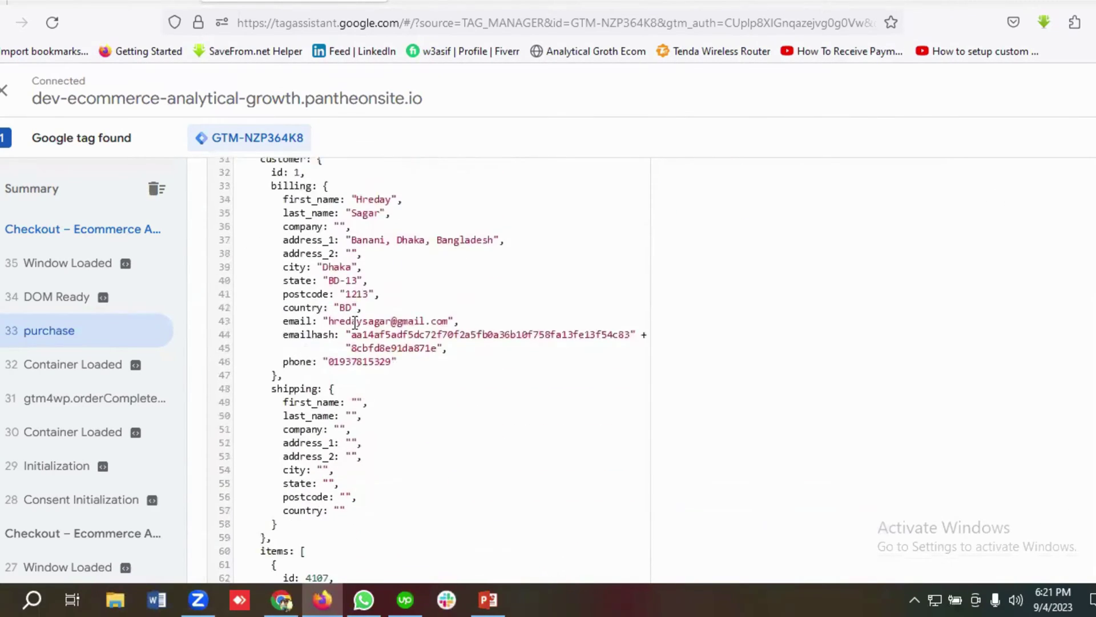
scroll(354, 323, down, 2)
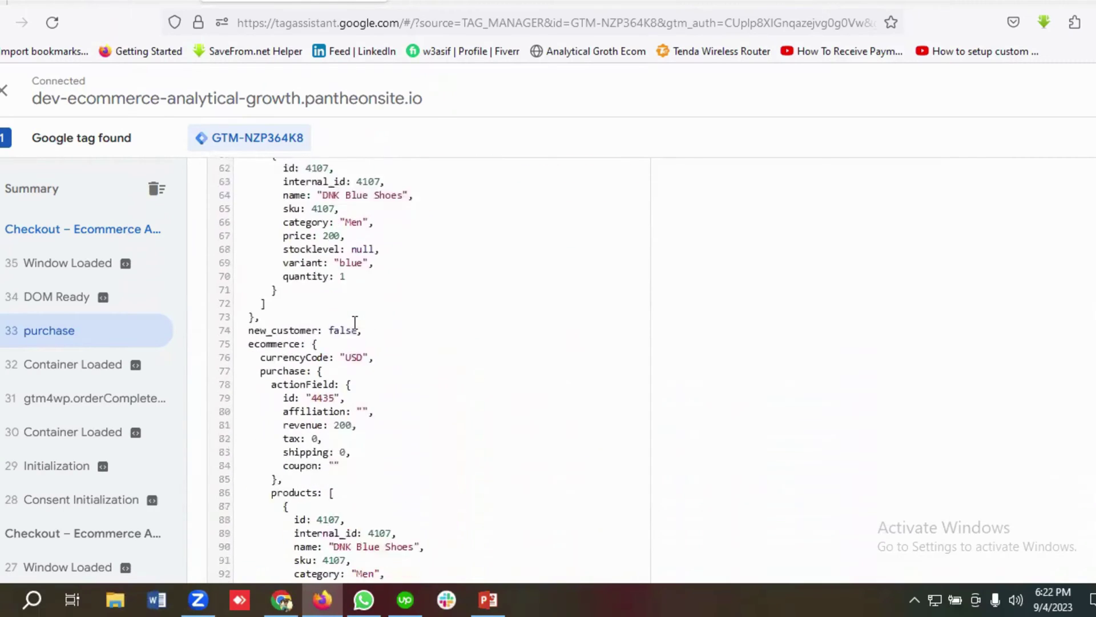
double_click(274, 298)
right_click(274, 298)
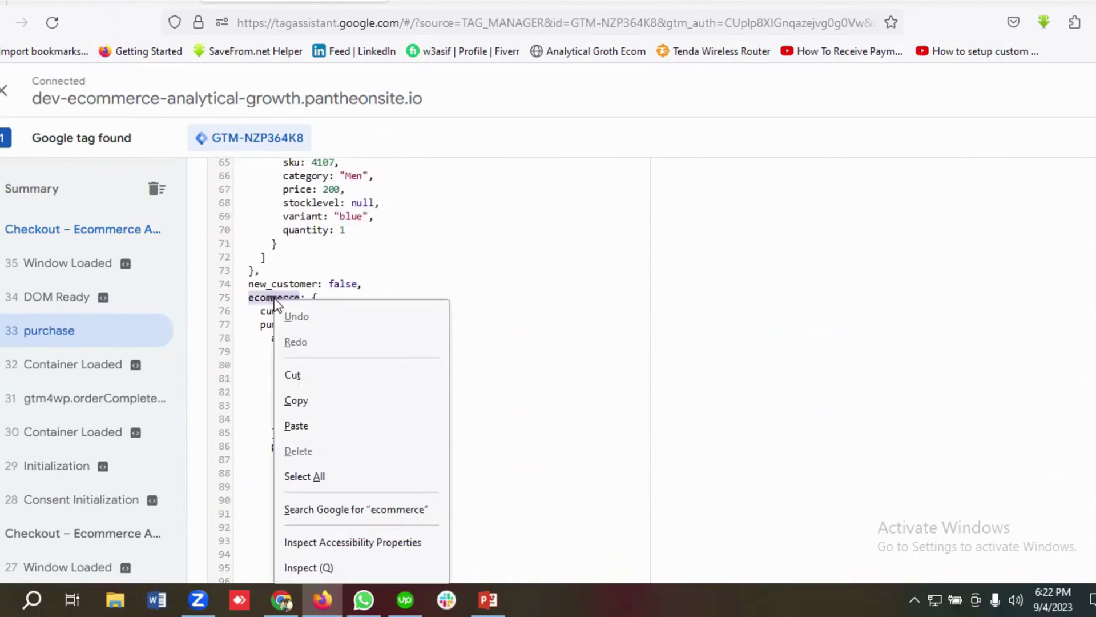
click(299, 399)
- Return to Tag Manager and enter "ecommerce." as the start of the Data Layer Variable Name
click(165, 5)
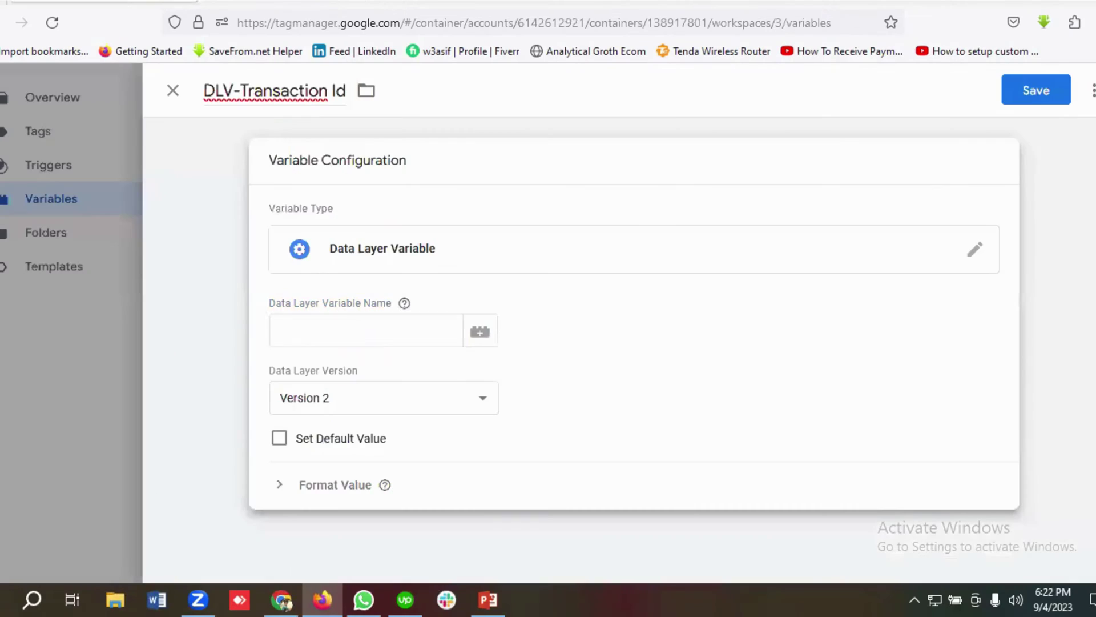
click(391, 345)
key(ctrl+v)
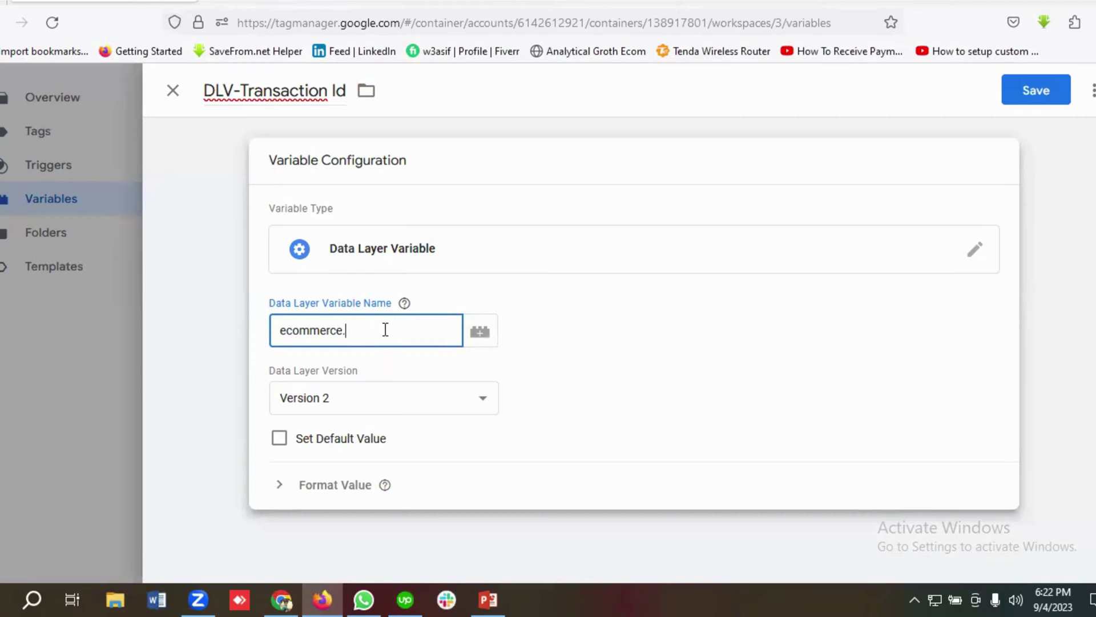
- Go back to Tag Assistant and copy the transaction_id key nested under ecommerce in the purchase data layer
key(ctrl+Tab)
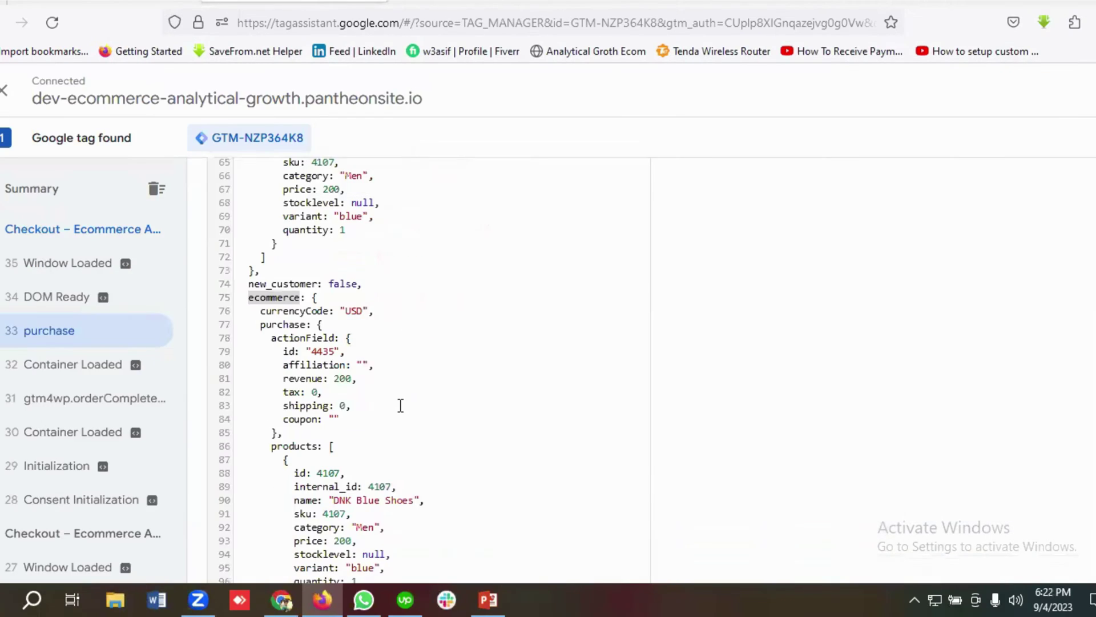
scroll(415, 392, down, 5)
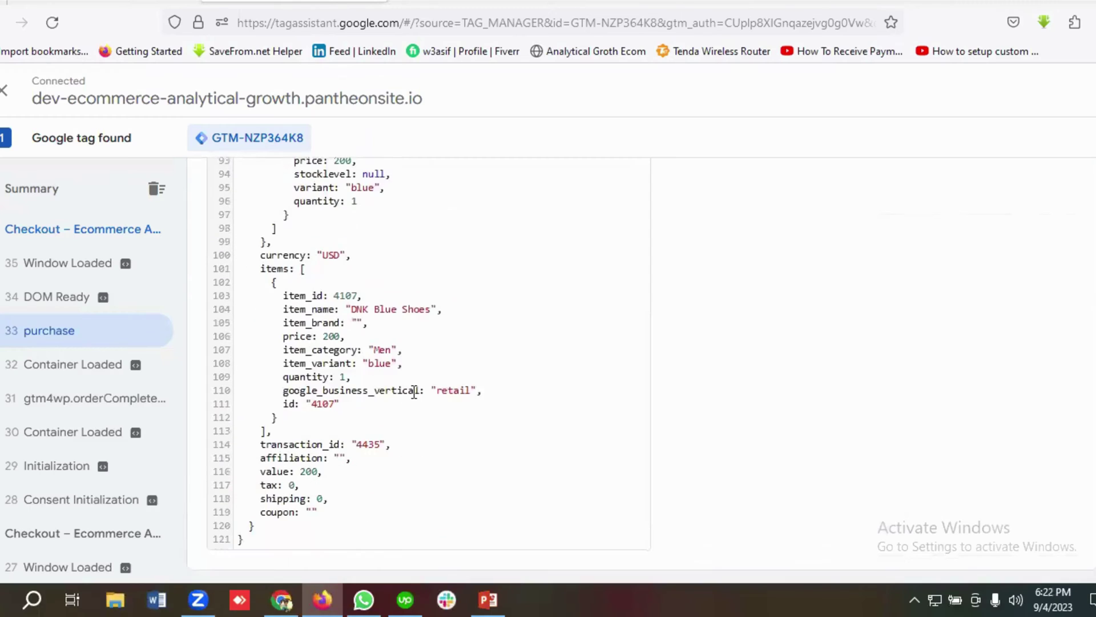
double_click(302, 445)
right_click(302, 445)
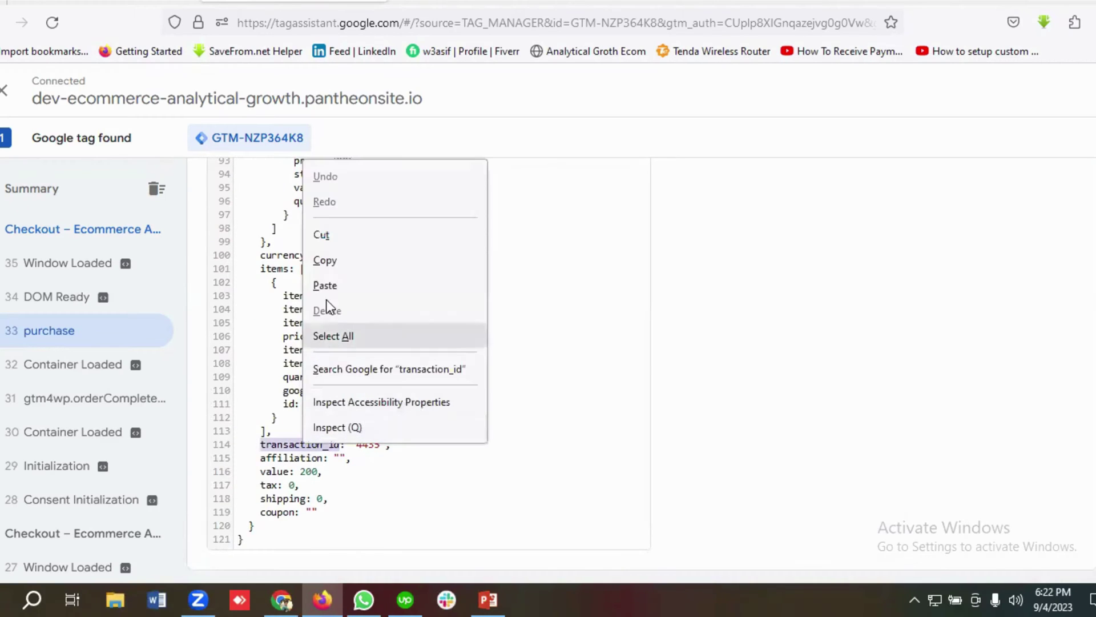
click(324, 262)
- In Tag Manager, complete the Data Layer Variable Name as ecommerce.transaction_id and save the DLV-Transaction Id variable
key(ctrl+shift+Tab)
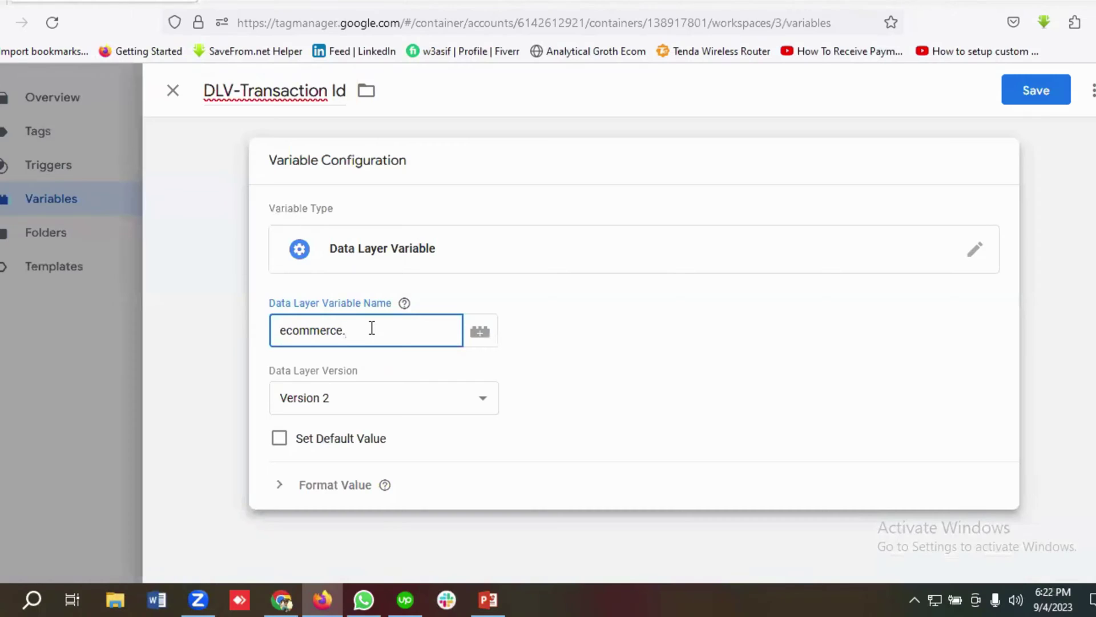
key(ctrl+v)
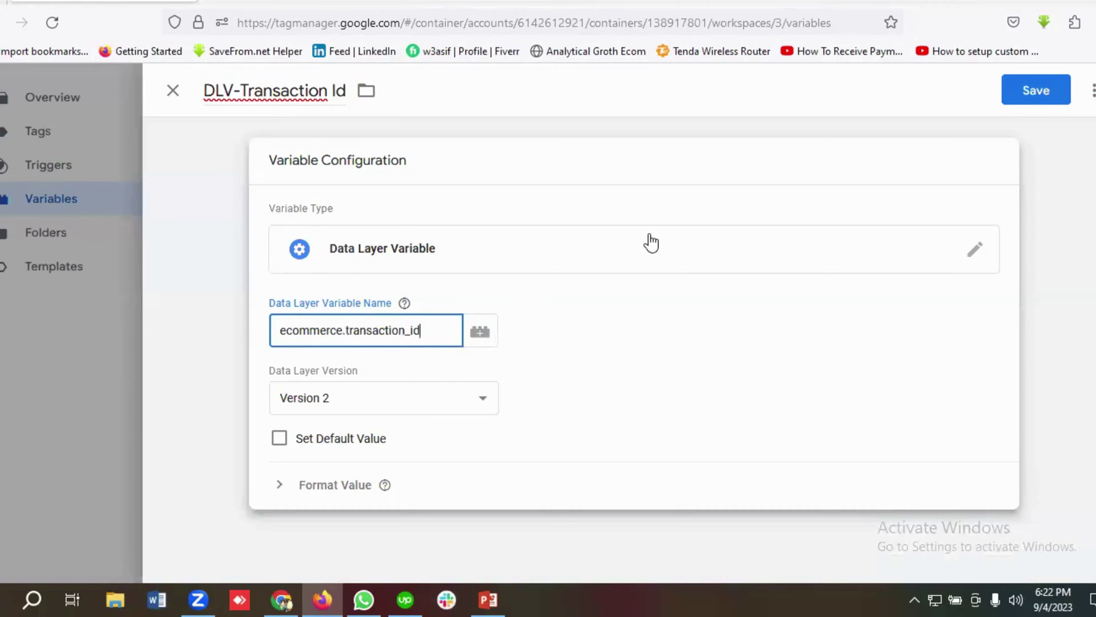
click(1035, 93)
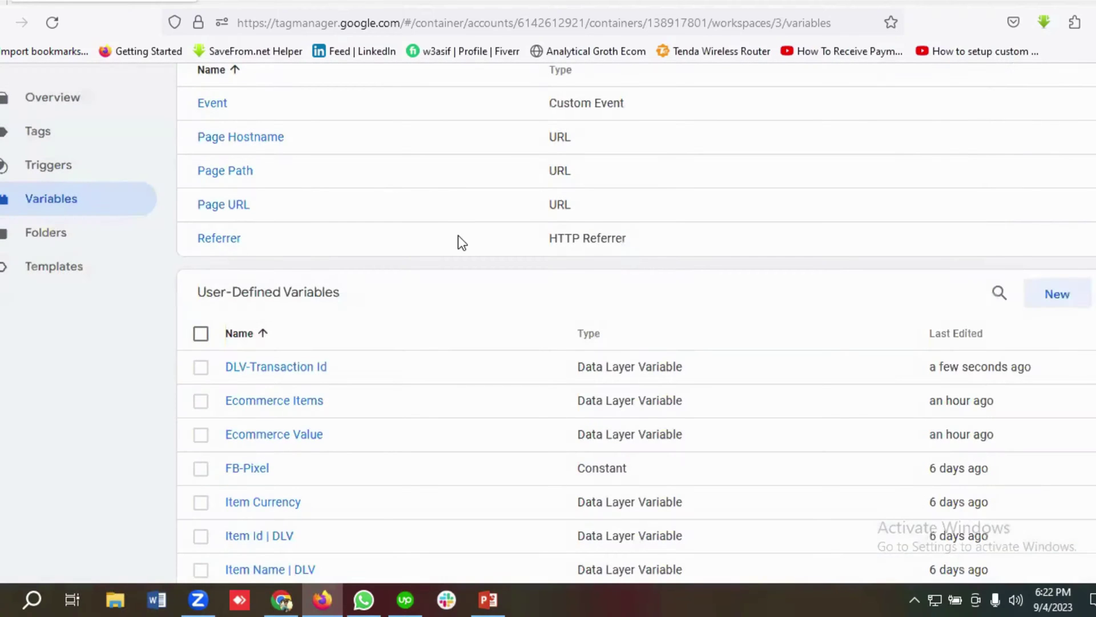
- Open the workspace's triggers and start a new trigger named "Purchase Trigger"
scroll(63, 261, up, 2)
click(64, 256)
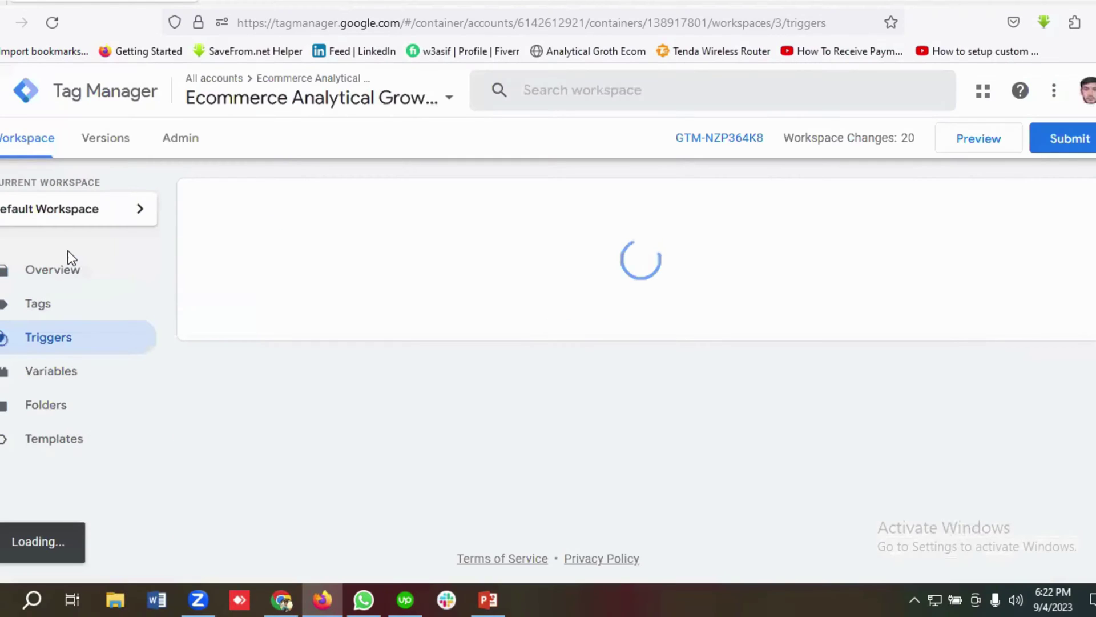
click(1063, 220)
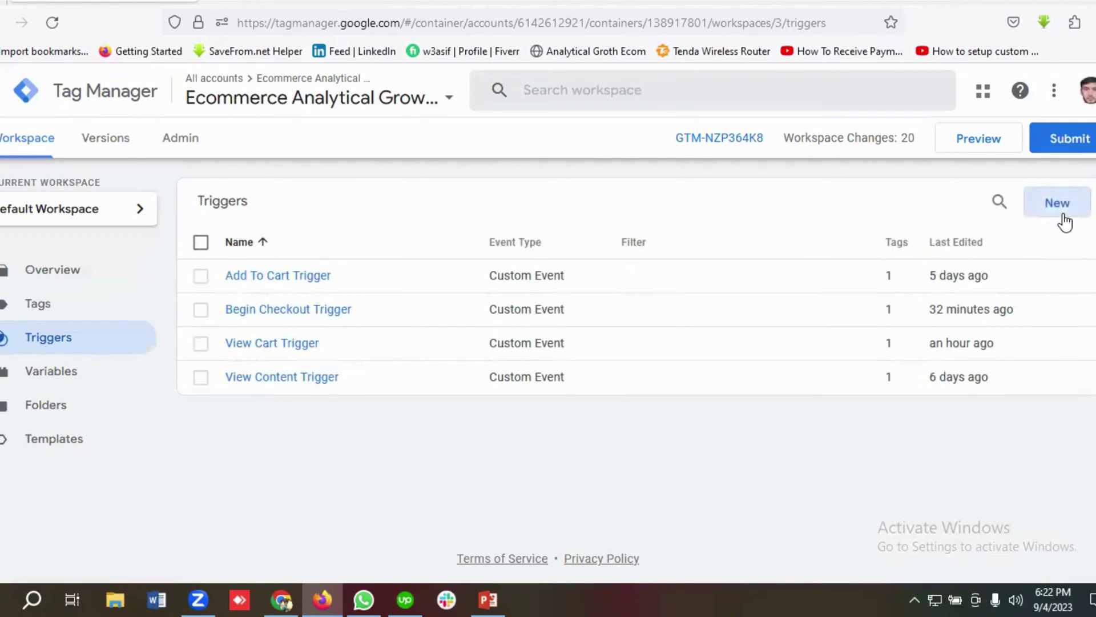
click(266, 90)
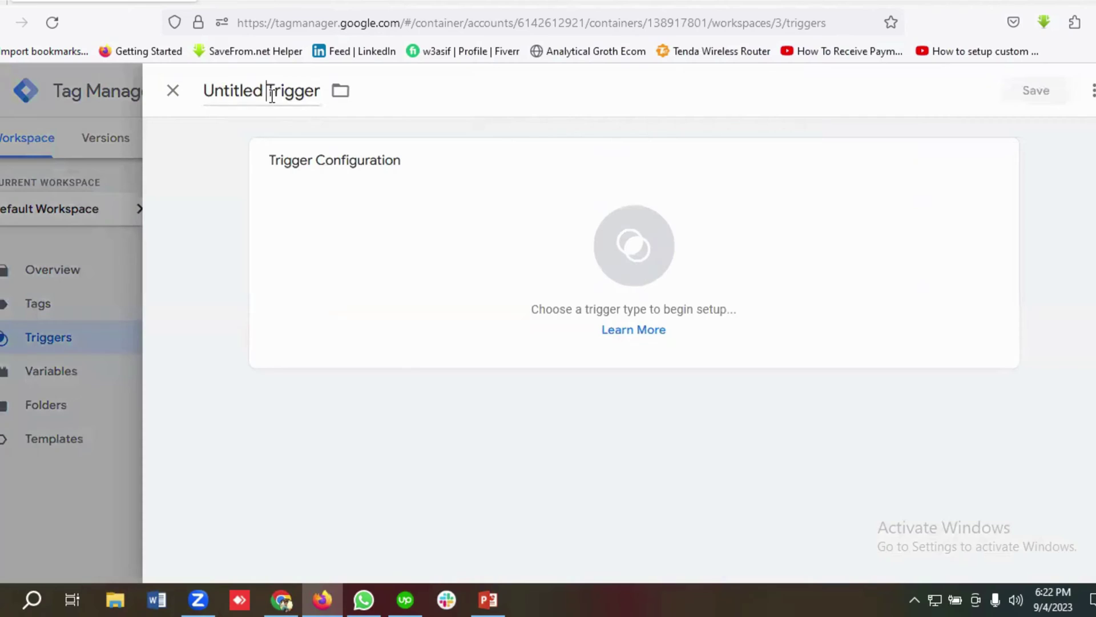
key(BackSpace)
key(BackSpace)
key(BackSpace)
key(BackSpace)
key(BackSpace)
key(BackSpace)
key(BackSpace)
key(BackSpace)
key(BackSpace)
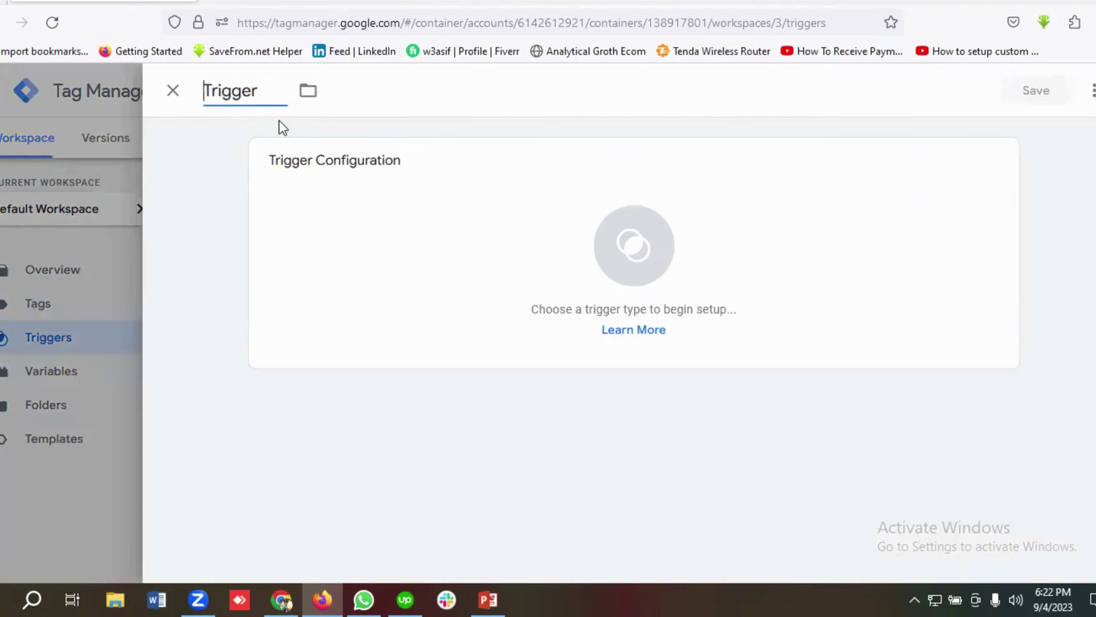
text(Purchase)
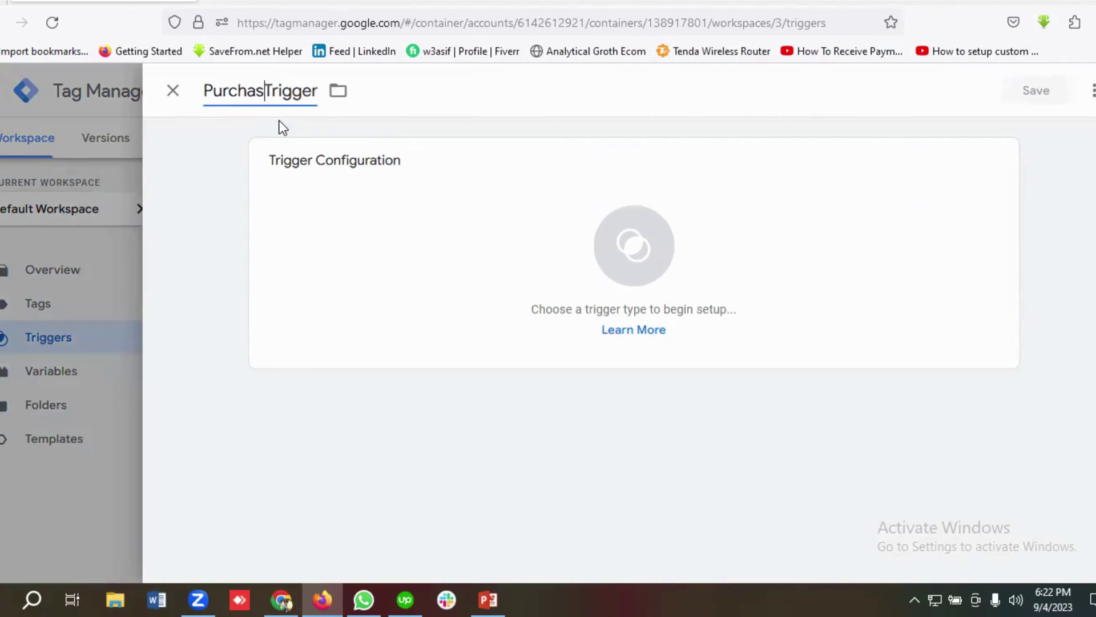
- Set the type of the Purchase Trigger to Custom Event
click(594, 287)
scroll(776, 342, down, 7)
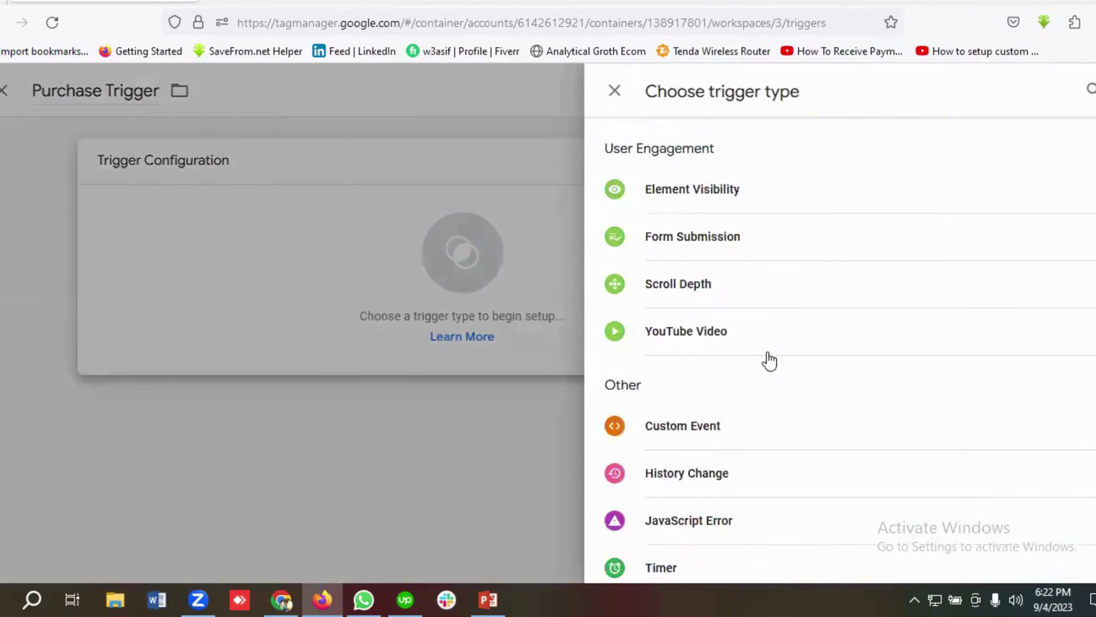
click(684, 431)
click(343, 339)
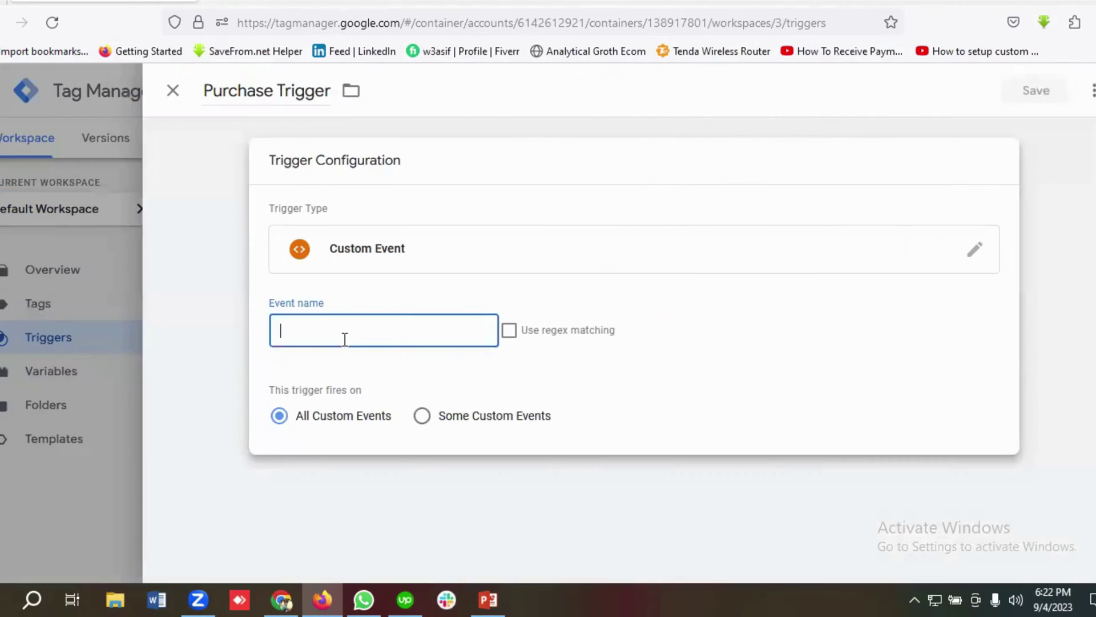
- Switch to Tag Assistant and copy the event name purchase from the start of the purchase event's data layer
click(317, 2)
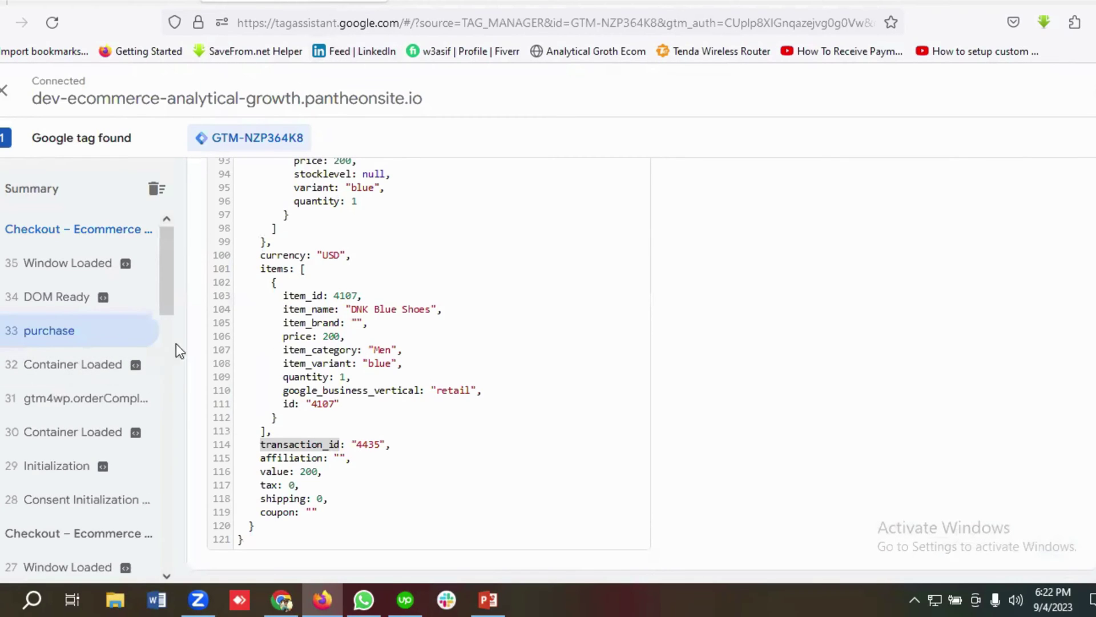
scroll(309, 346, up, 15)
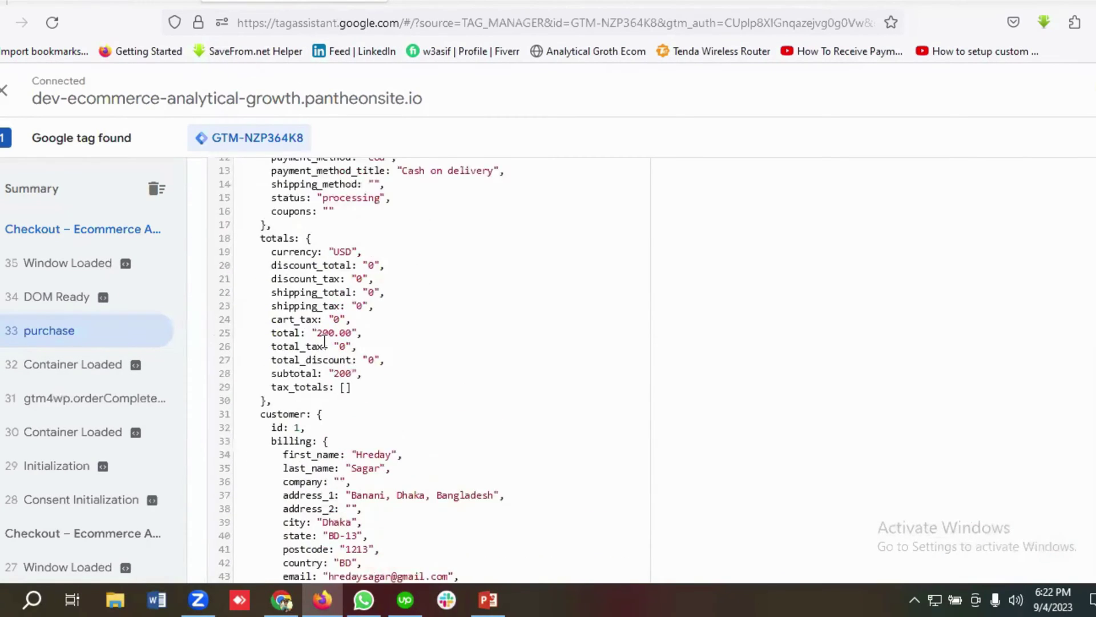
scroll(361, 433, down, 1)
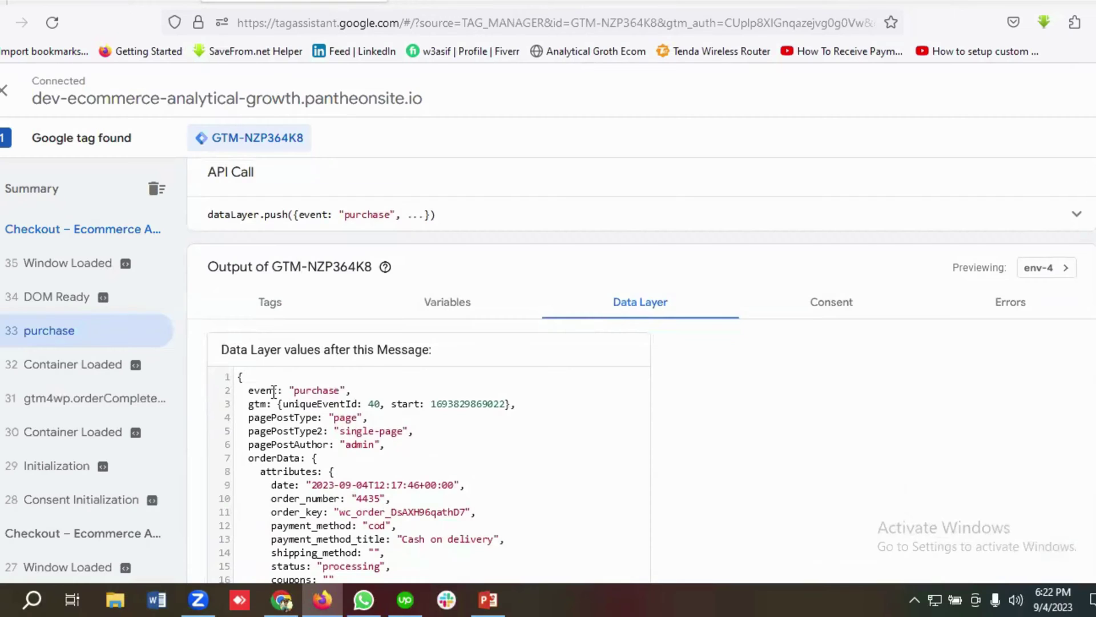
double_click(308, 390)
right_click(309, 389)
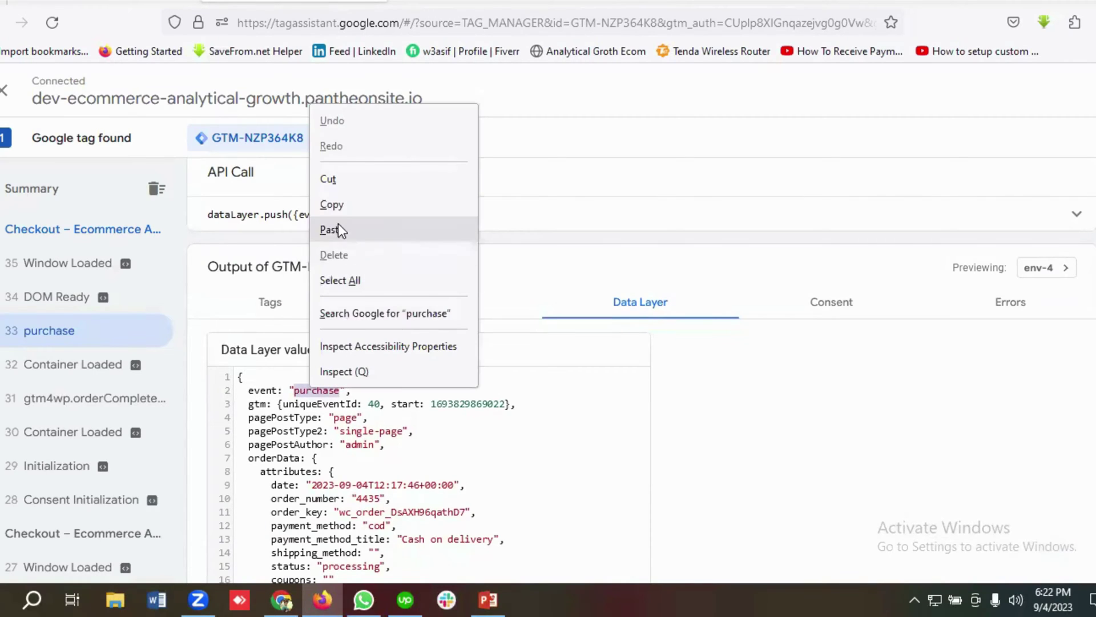
click(335, 205)
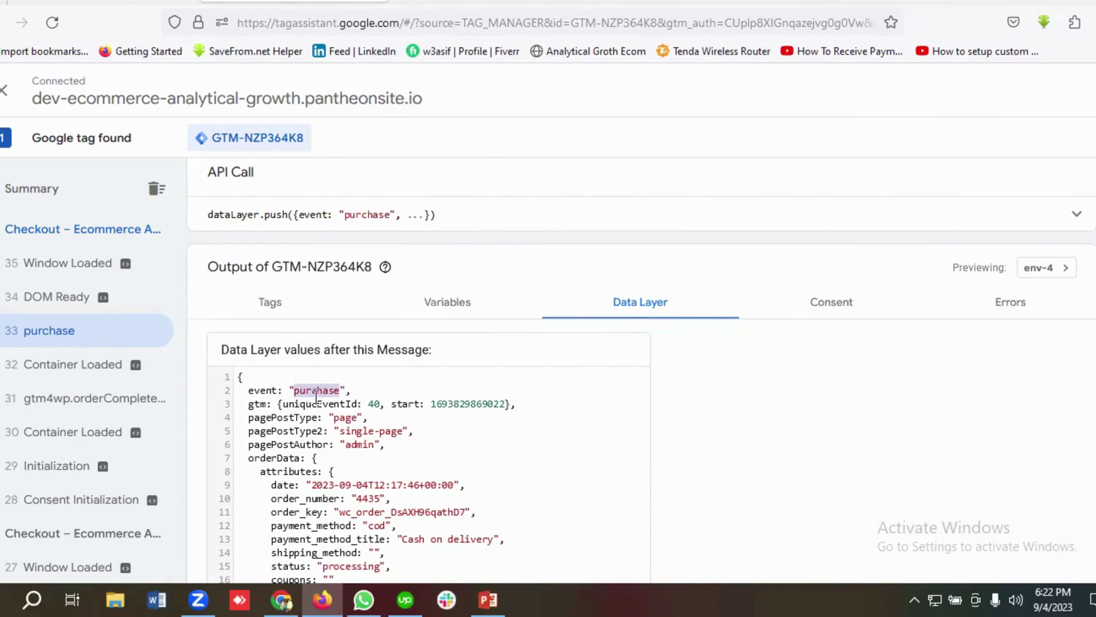
- Return to Tag Manager, set the trigger's event name to purchase and save the Purchase Trigger
click(103, 1)
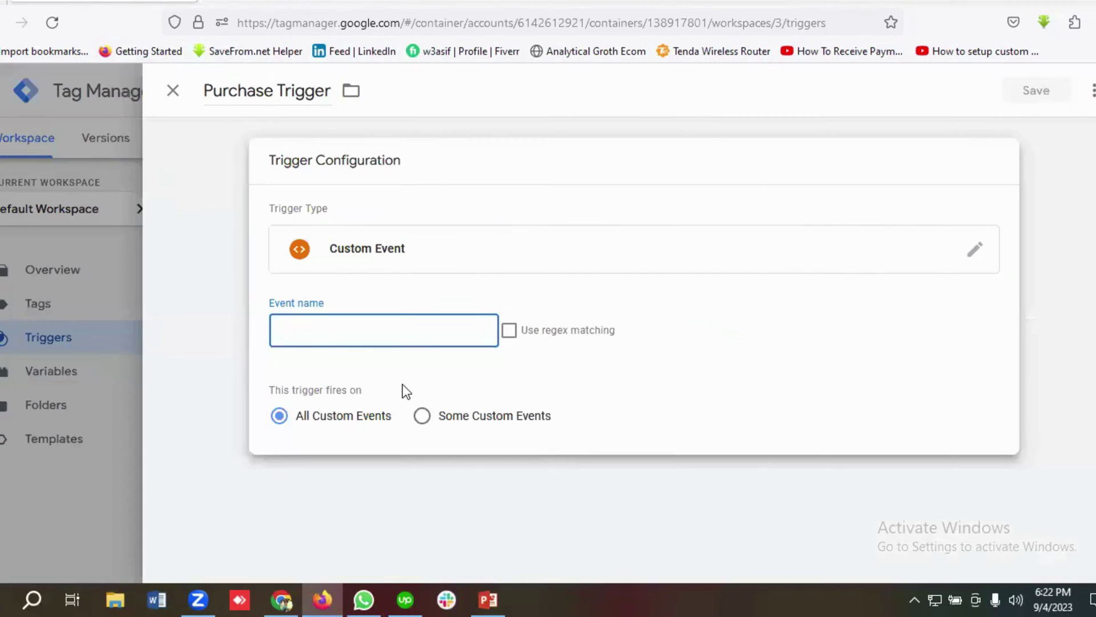
click(326, 323)
key(ctrl+v)
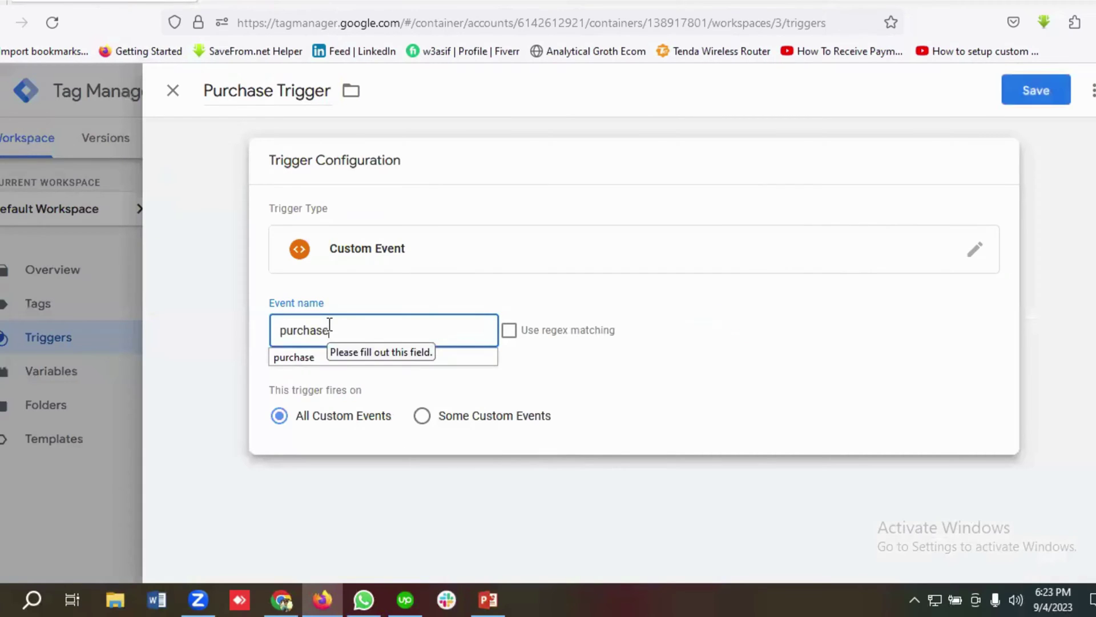
click(1031, 94)
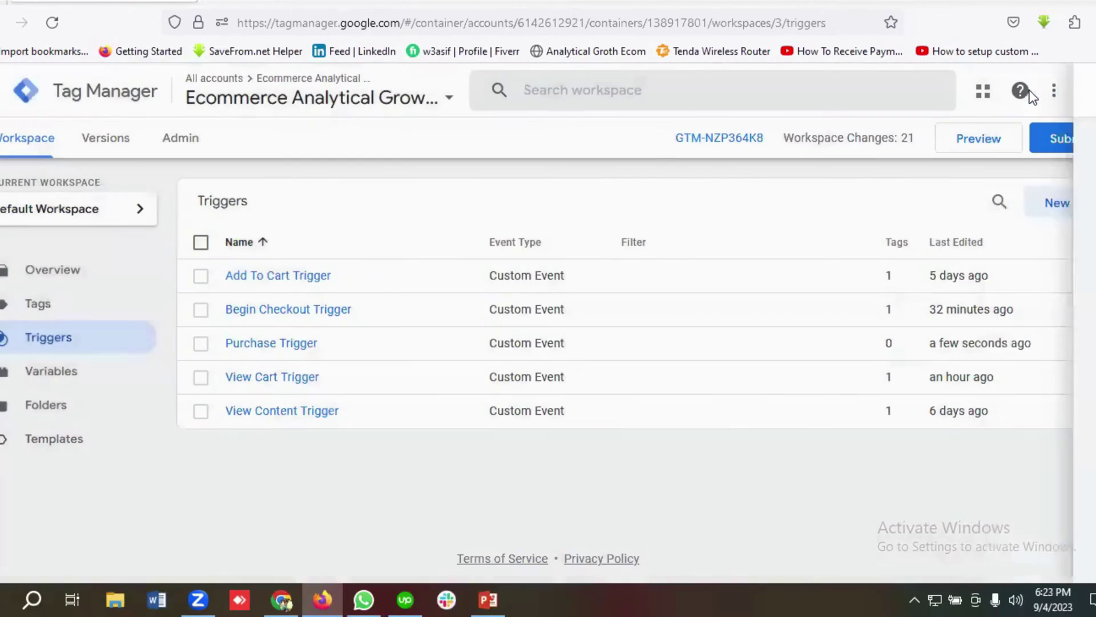
- Open the workspace's tags and start a new tag named "Facebook Purchase Tag"
click(56, 307)
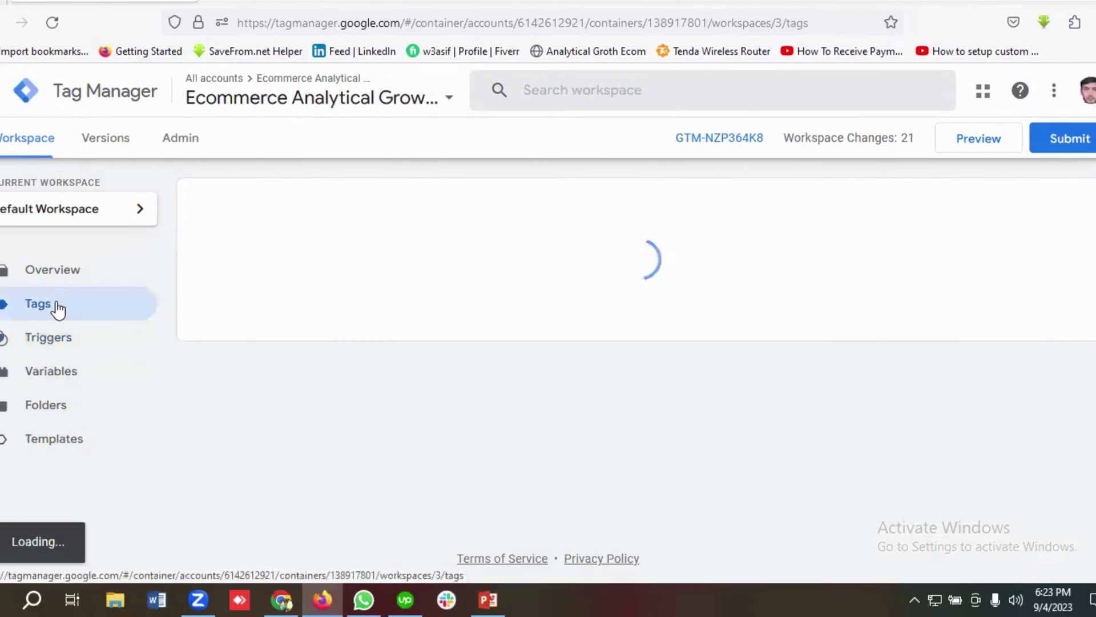
click(1085, 208)
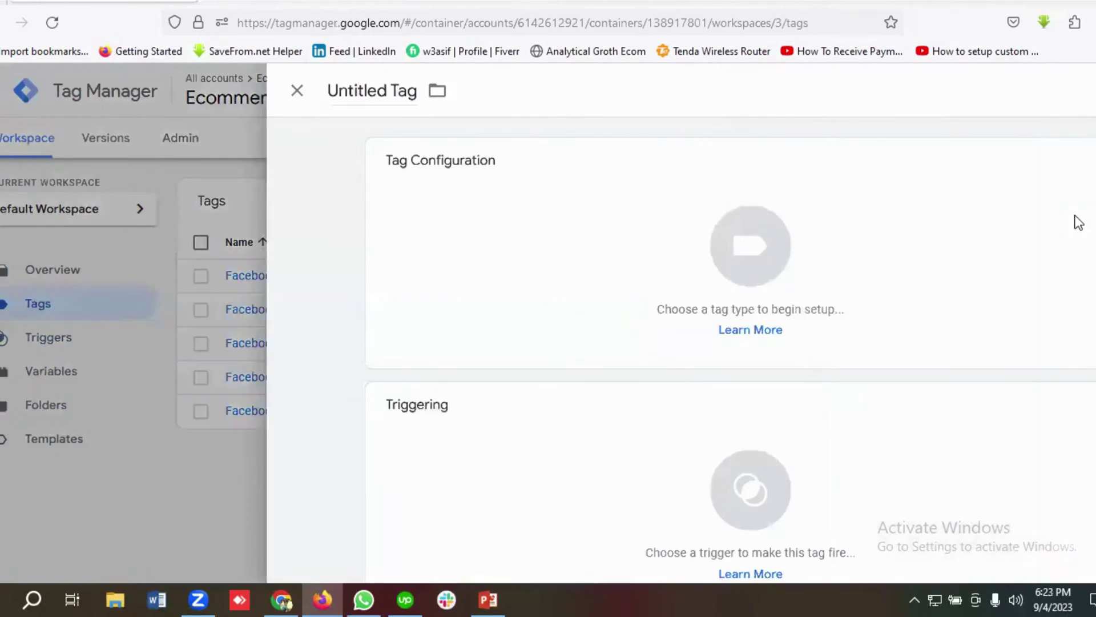
click(257, 89)
key(ctrl+a)
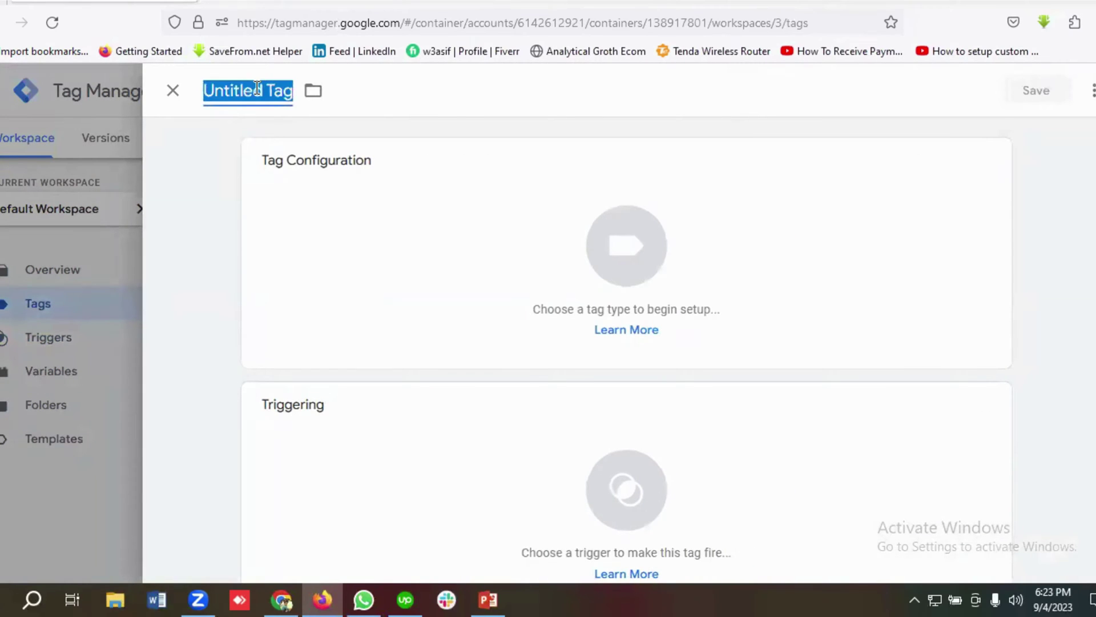
key(BackSpace)
text(Facebo)
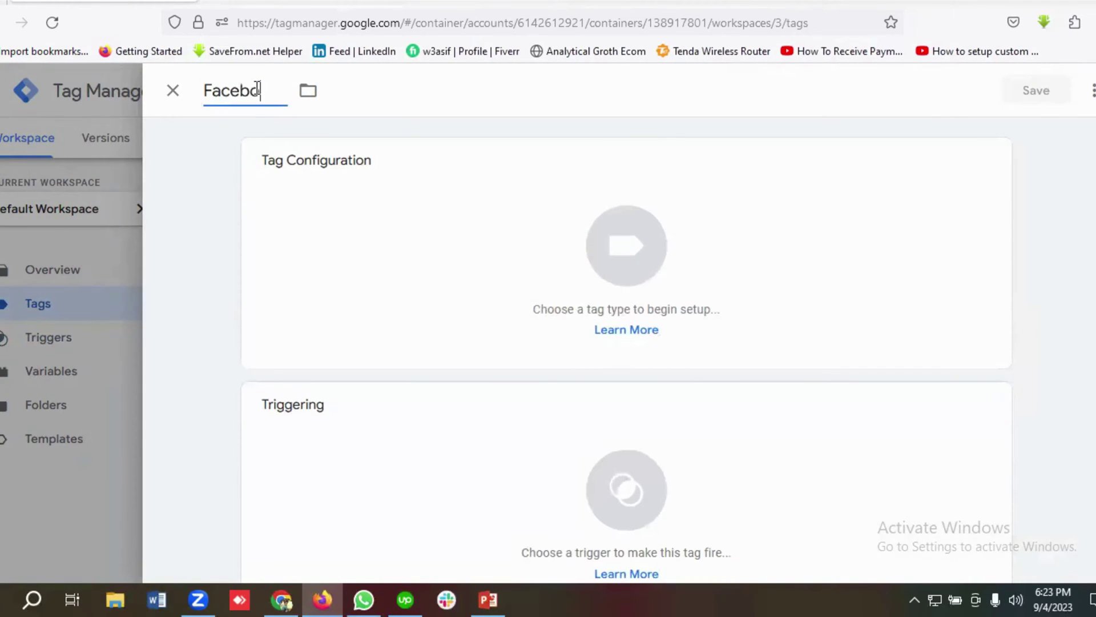
text(ok Pu)
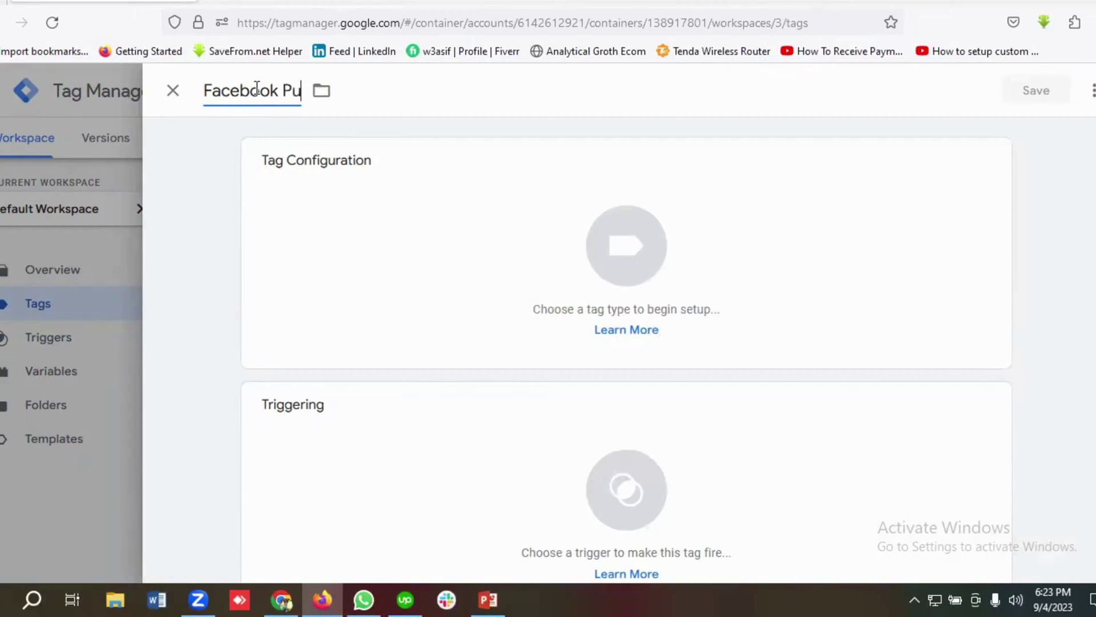
text(rchase Tag)
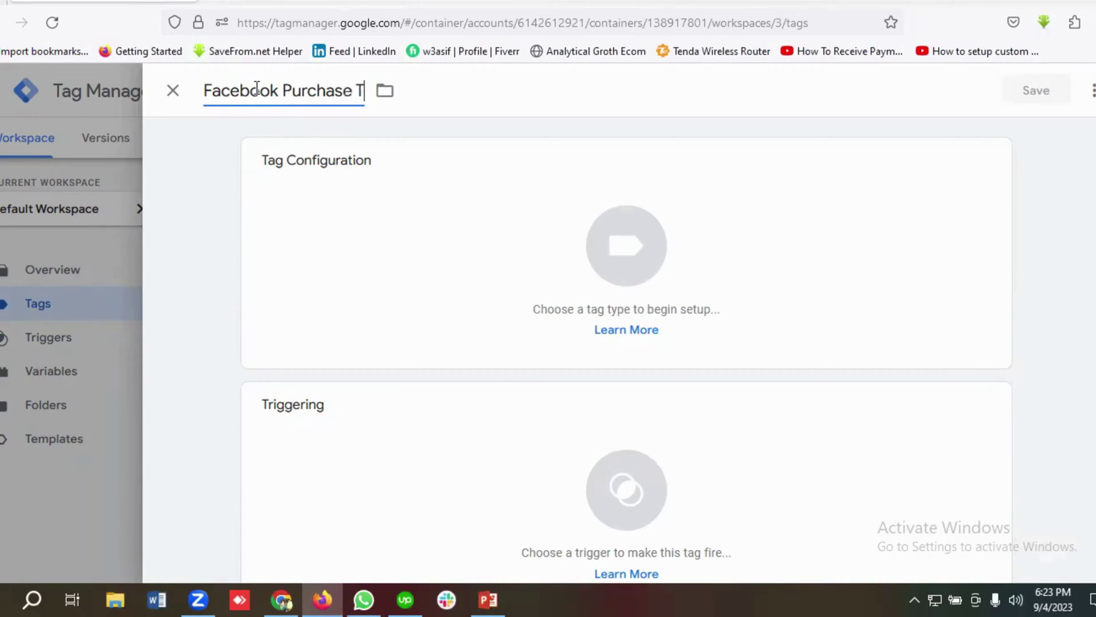
- Set the type of the Facebook Purchase Tag to the custom Facebook Pixel template
click(638, 275)
scroll(753, 351, down, 4)
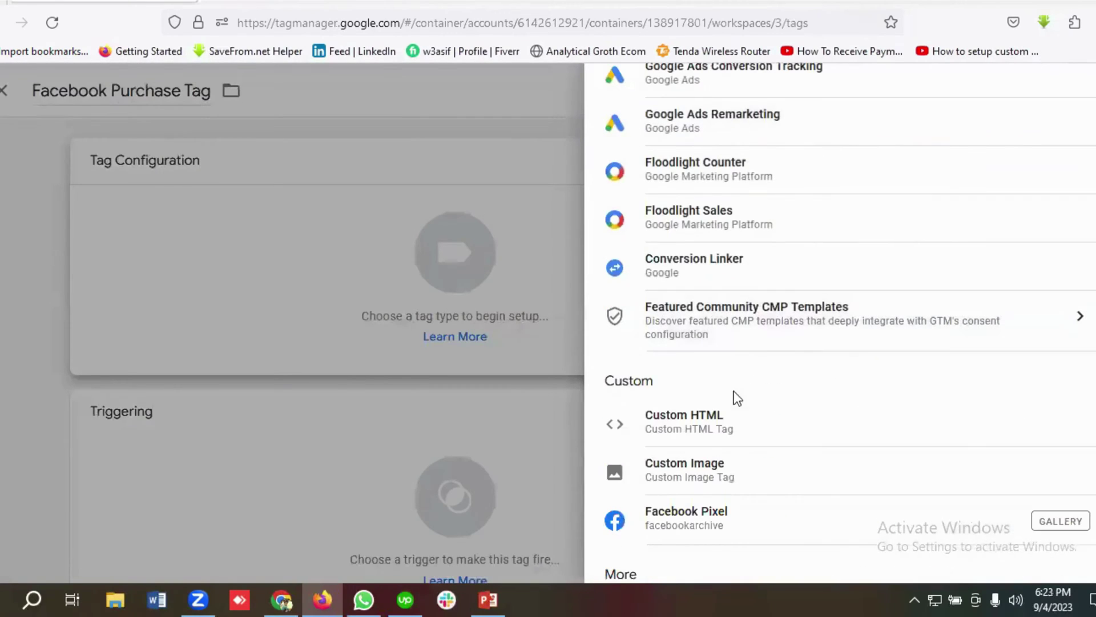
click(698, 520)
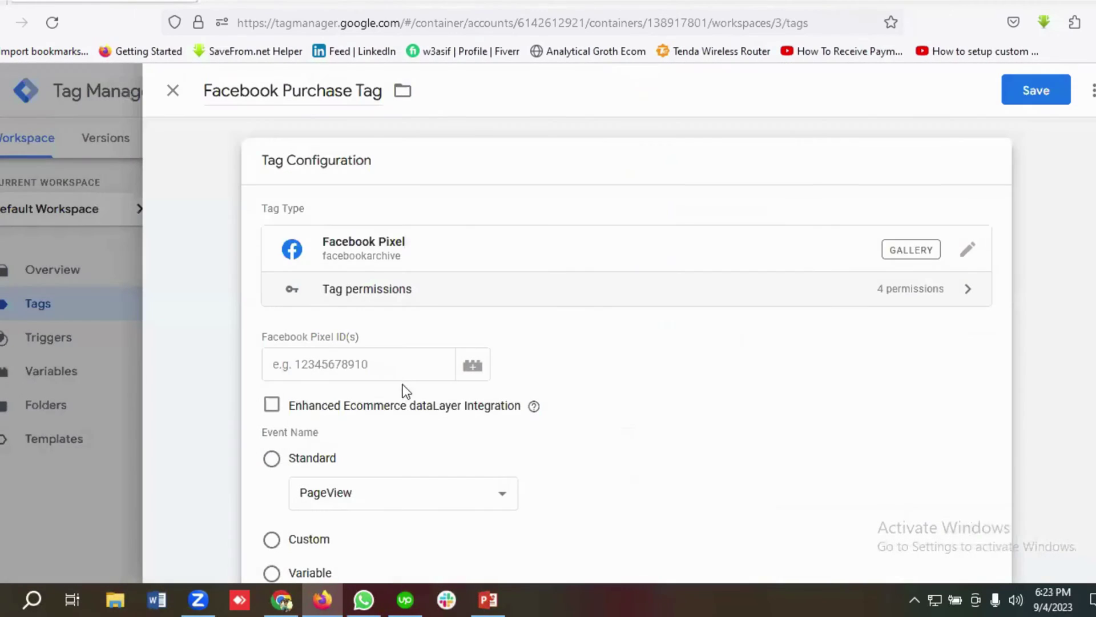
- Set the tag's Facebook Pixel ID to the FB-Pixel constant variable
click(388, 364)
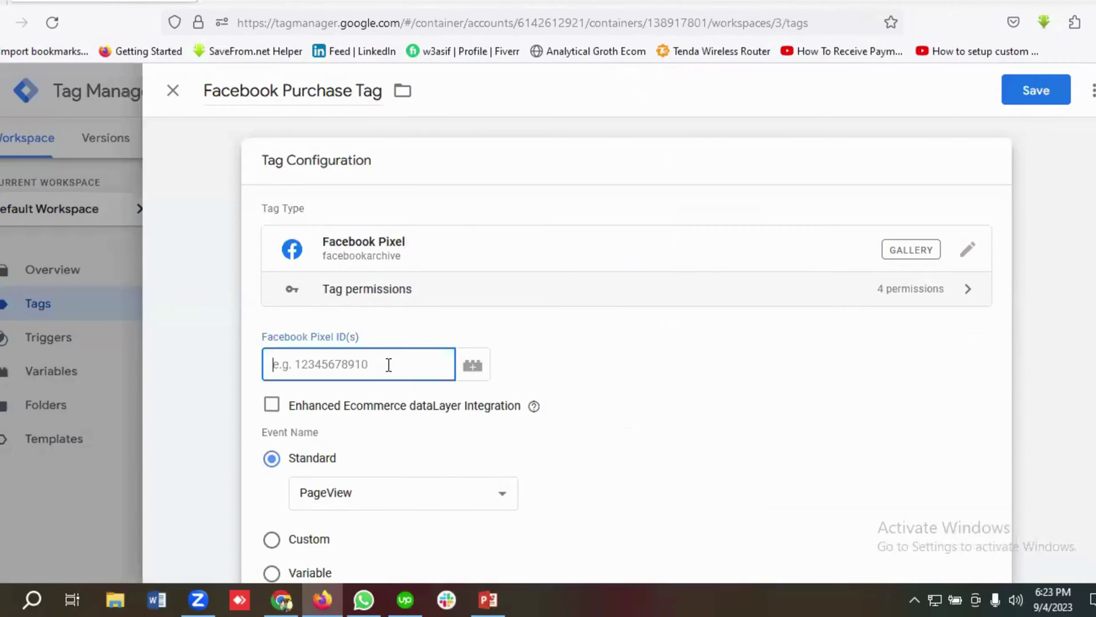
click(476, 367)
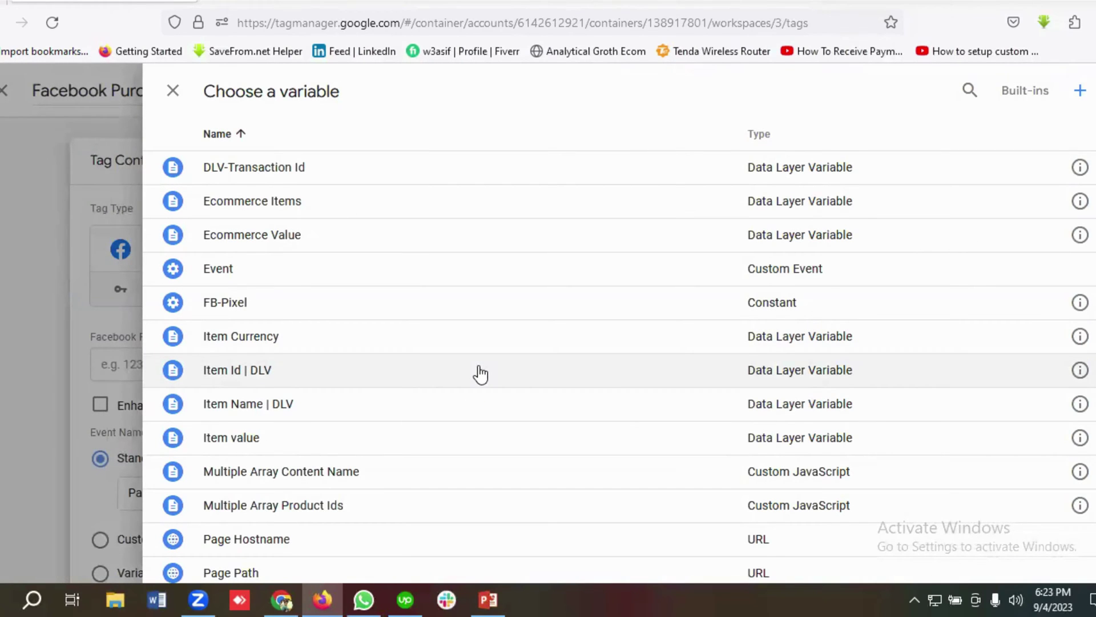
click(226, 302)
- Choose Purchase as the tag's standard event name
scroll(410, 336, down, 3)
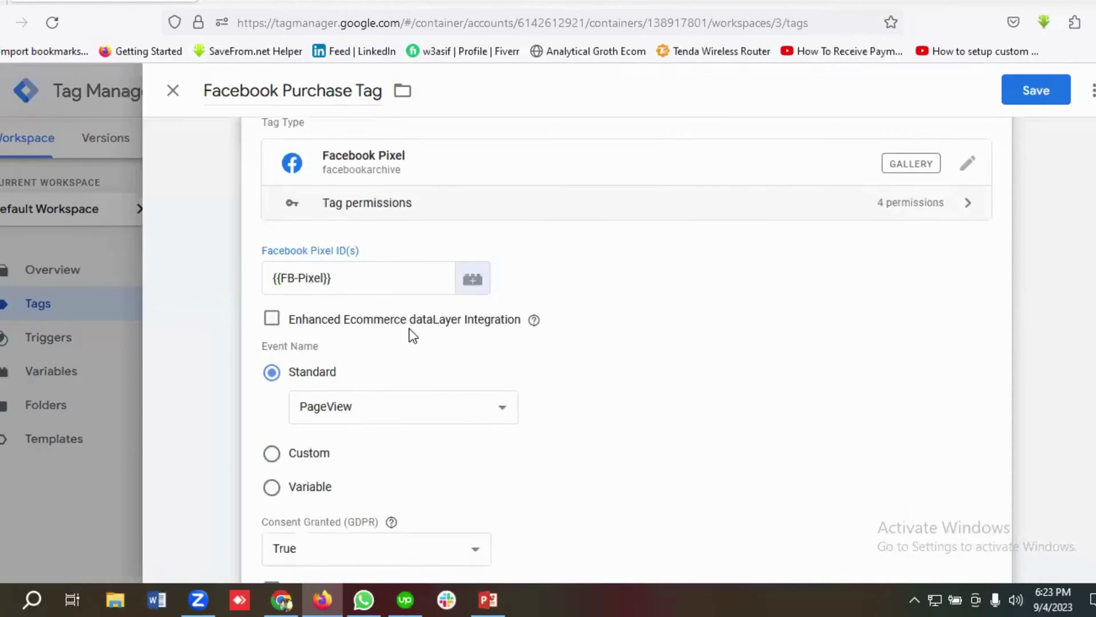
click(374, 321)
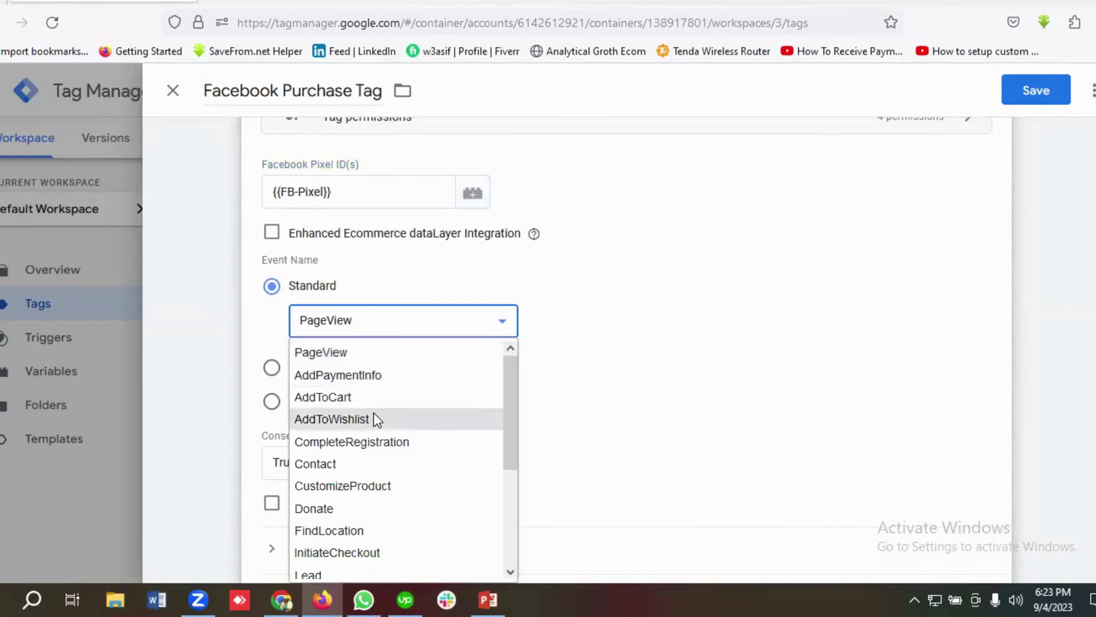
scroll(377, 417, down, 3)
click(319, 434)
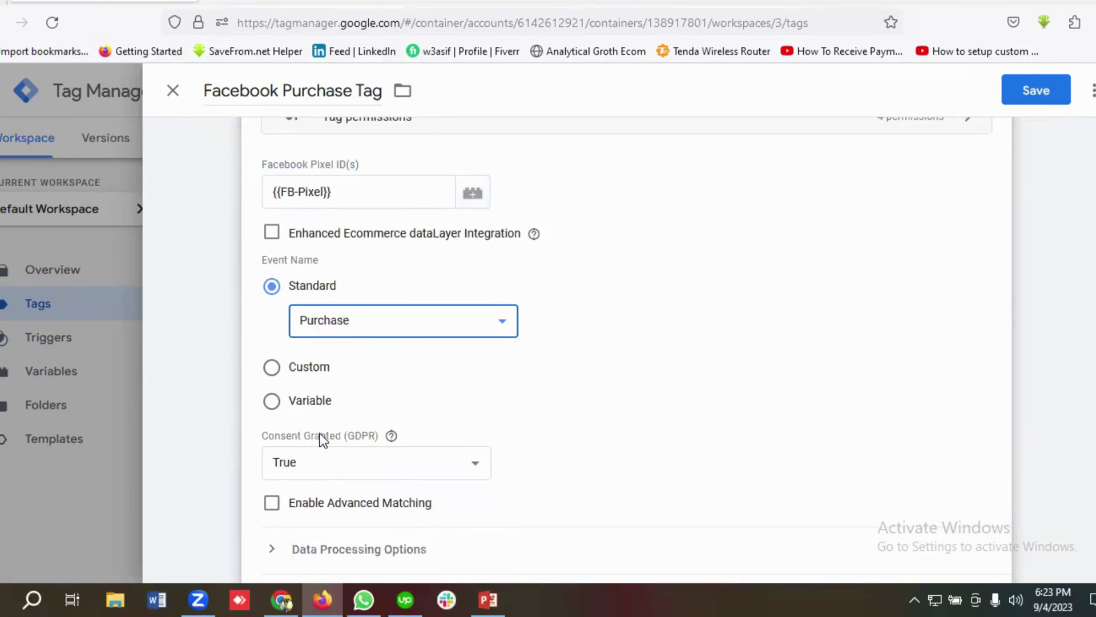
- Expand the tag's Object Properties and add eight empty property rows
scroll(423, 348, down, 5)
click(343, 338)
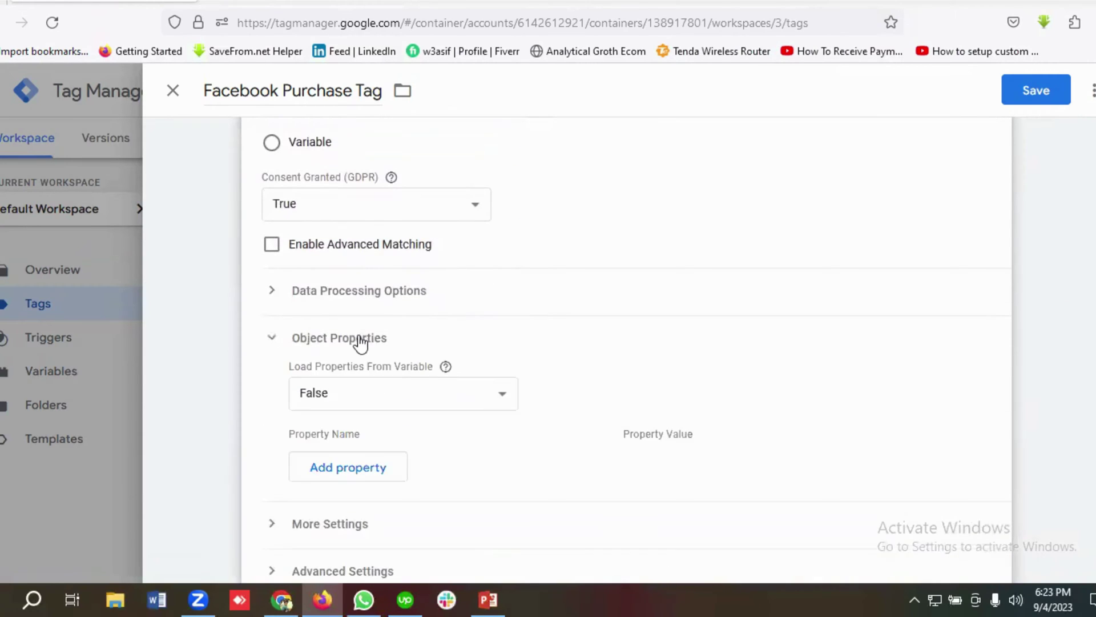
scroll(359, 343, down, 2)
click(362, 384)
scroll(412, 346, down, 2)
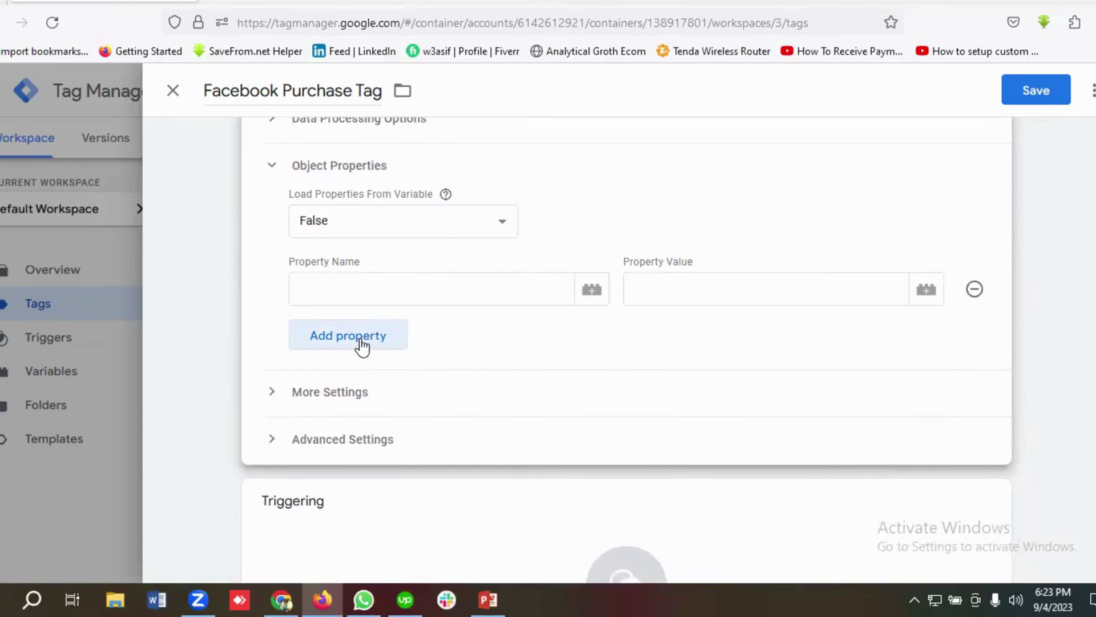
click(360, 343)
click(362, 384)
scroll(399, 357, down, 2)
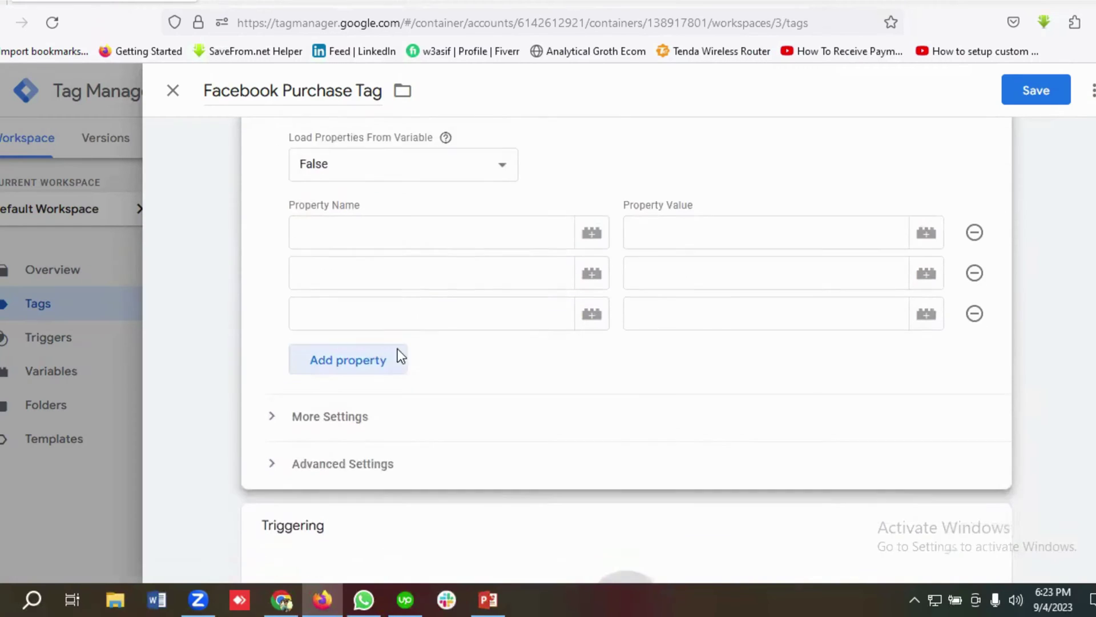
click(385, 341)
click(398, 377)
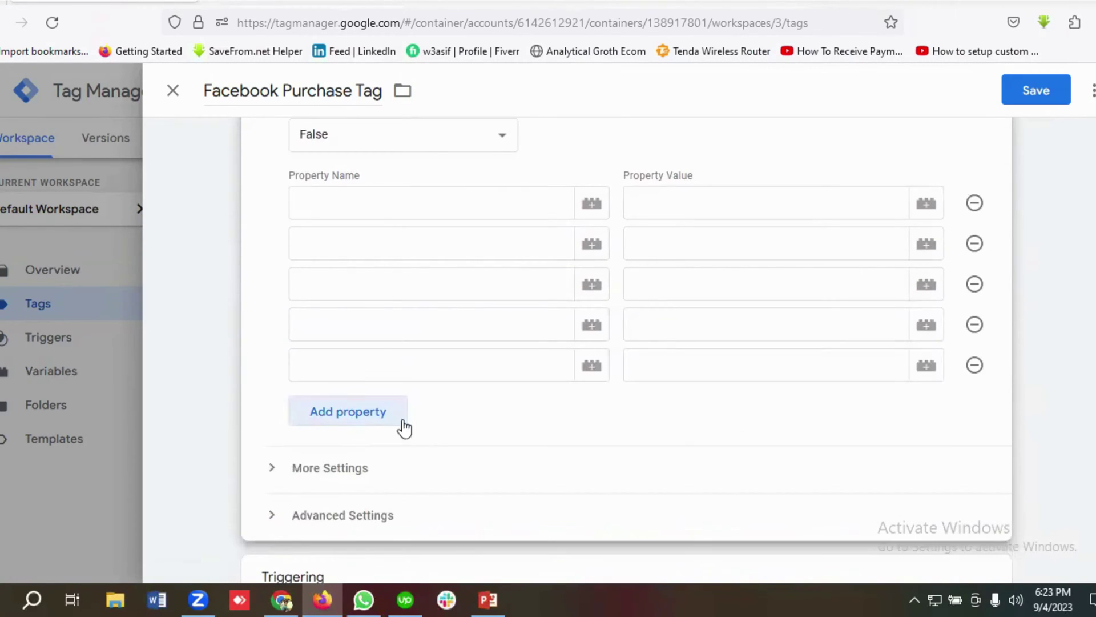
click(399, 420)
click(401, 454)
click(365, 492)
scroll(365, 354, up, 2)
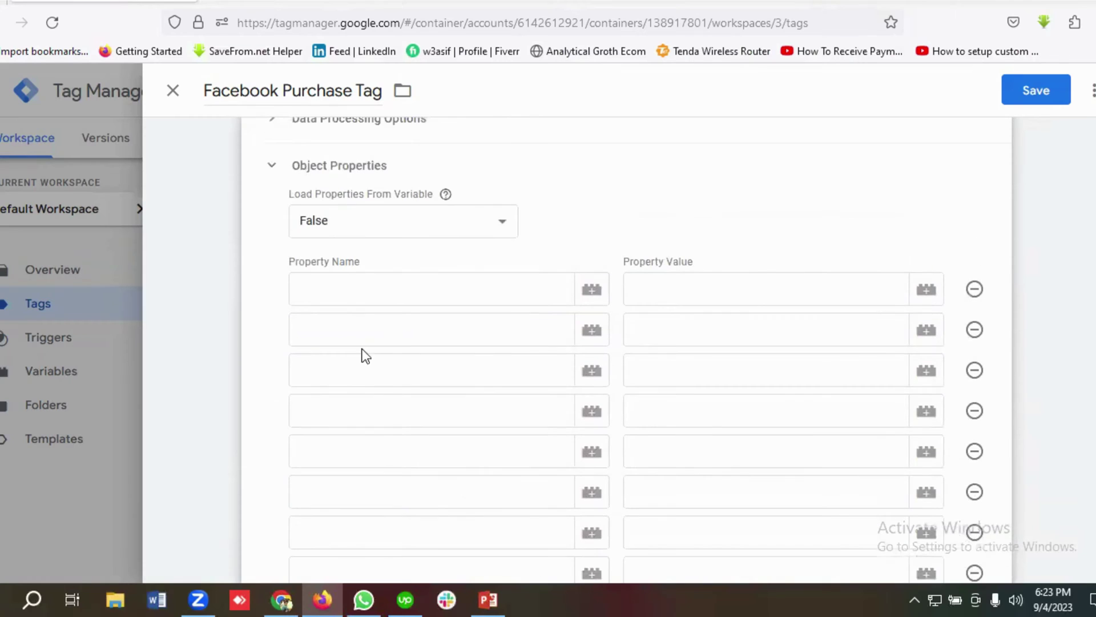
- Copy event_name from the notes in Google Translate and enter it as the first property name in Tag Manager
click(355, 291)
click(673, 2)
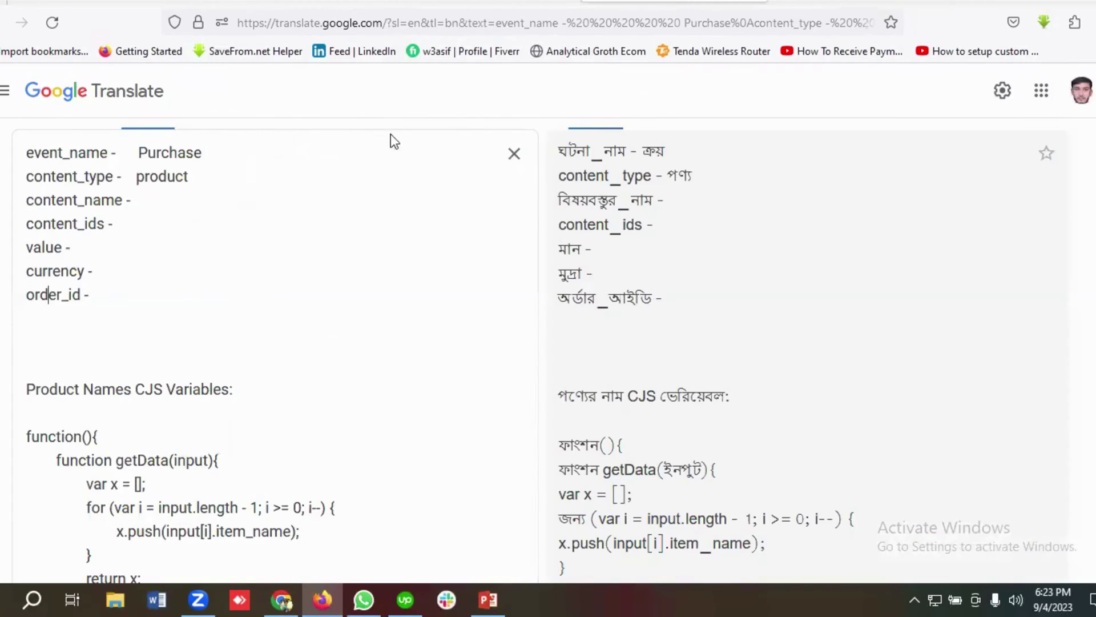
double_click(57, 239)
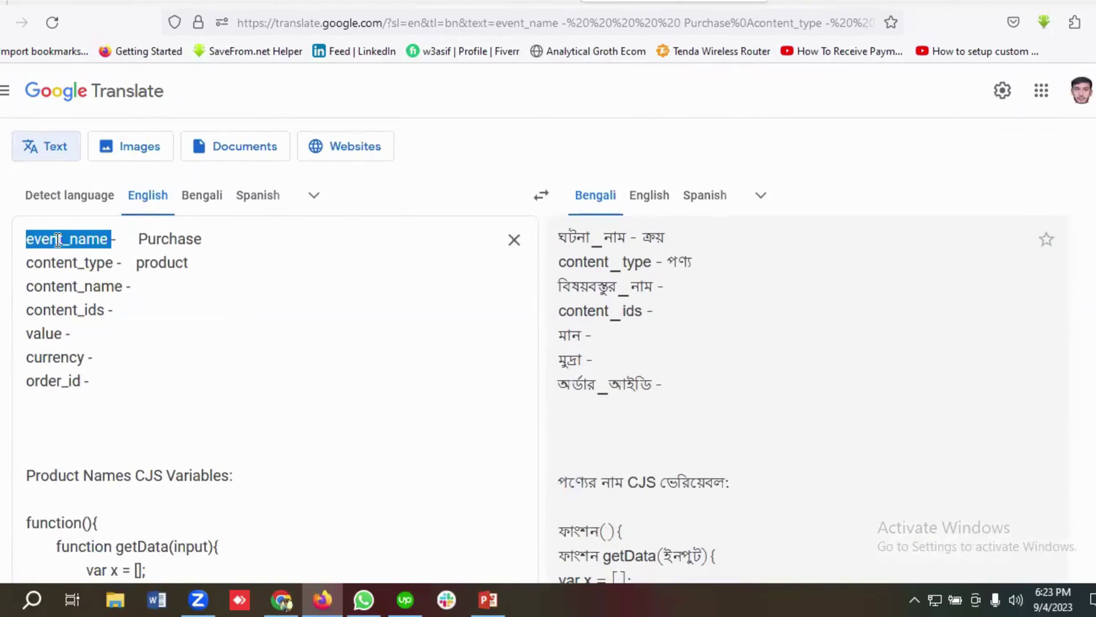
click(108, 2)
key(ctrl+v)
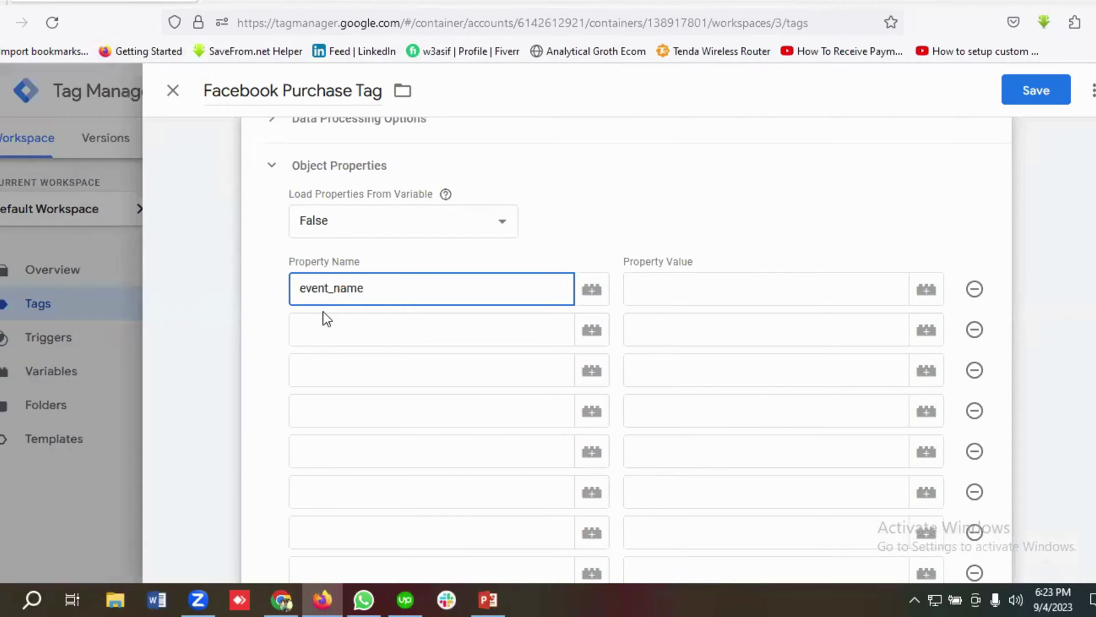
- Copy content_type from the Google Translate notes and enter it as the tag's second property name
click(325, 320)
click(674, 2)
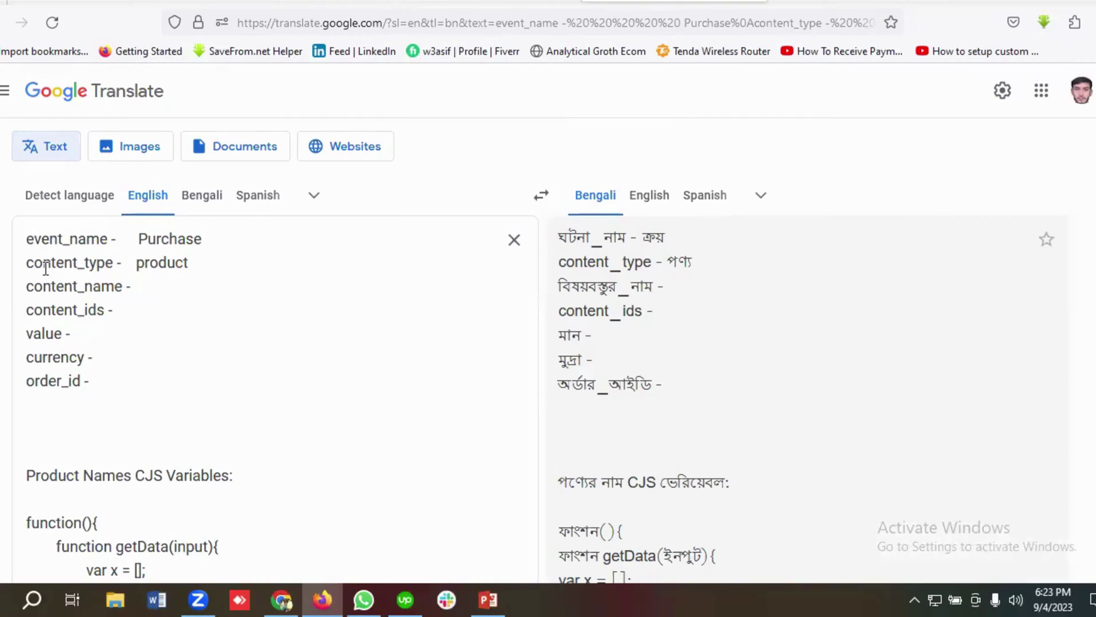
double_click(45, 265)
key(ctrl+c)
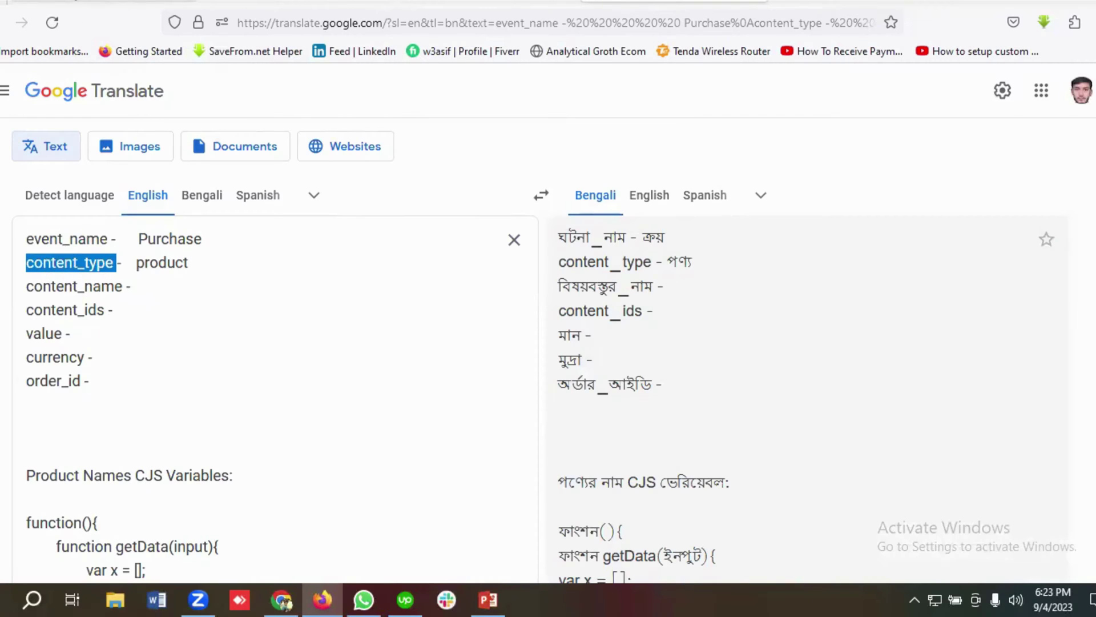
click(109, 2)
key(ctrl+v)
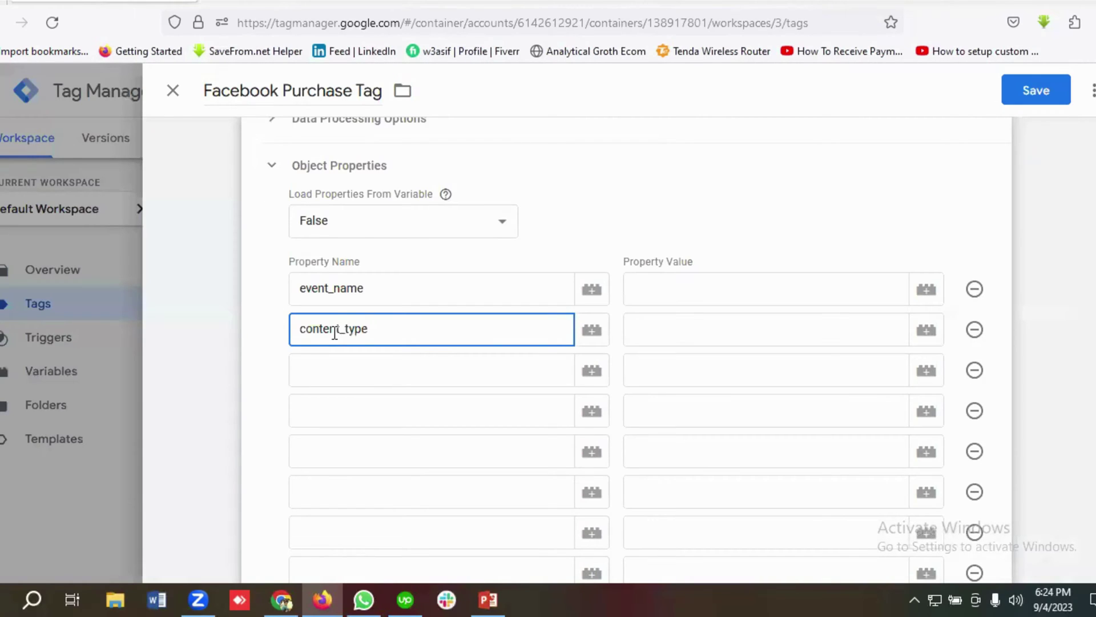
- Copy content_name from the Google Translate notes and enter it as the tag's third property name
click(674, 2)
double_click(66, 287)
key(ctrl+c)
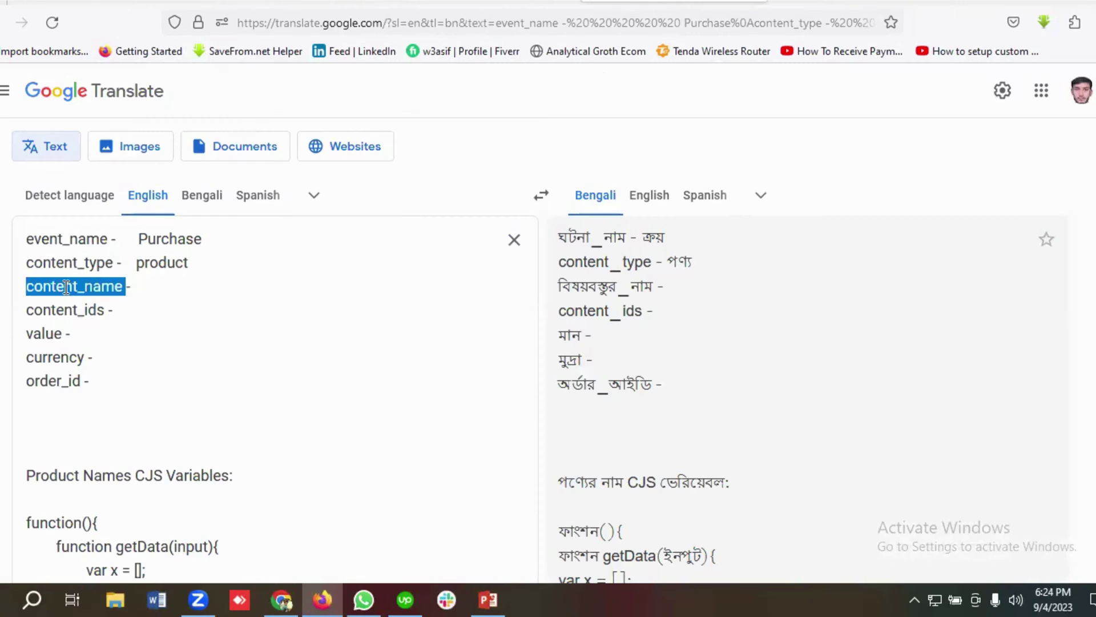
click(73, 9)
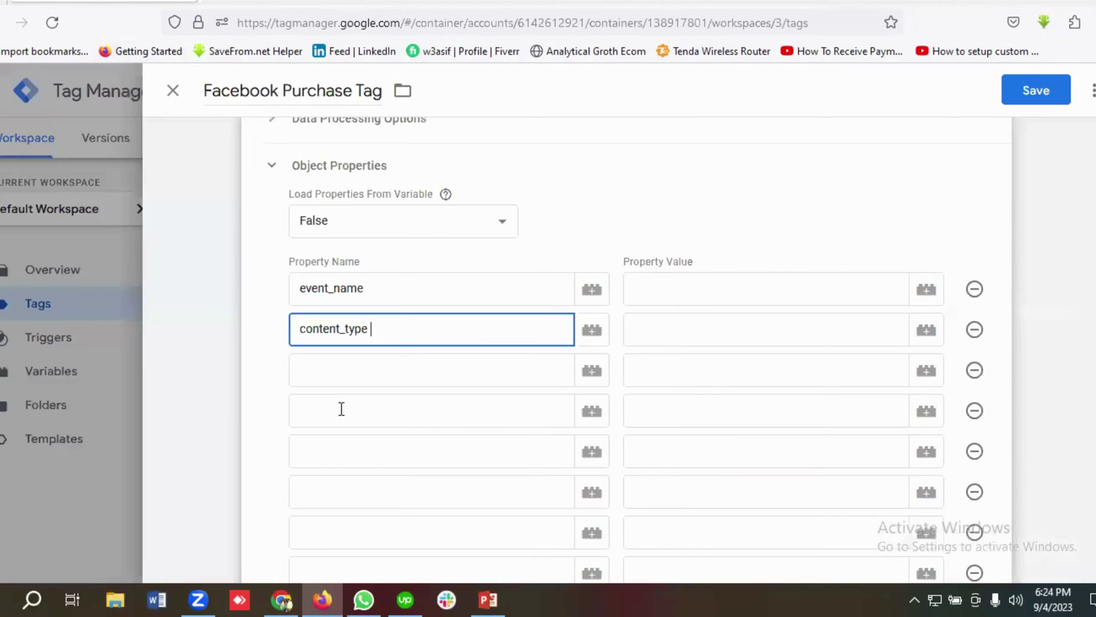
click(331, 368)
key(ctrl+v)
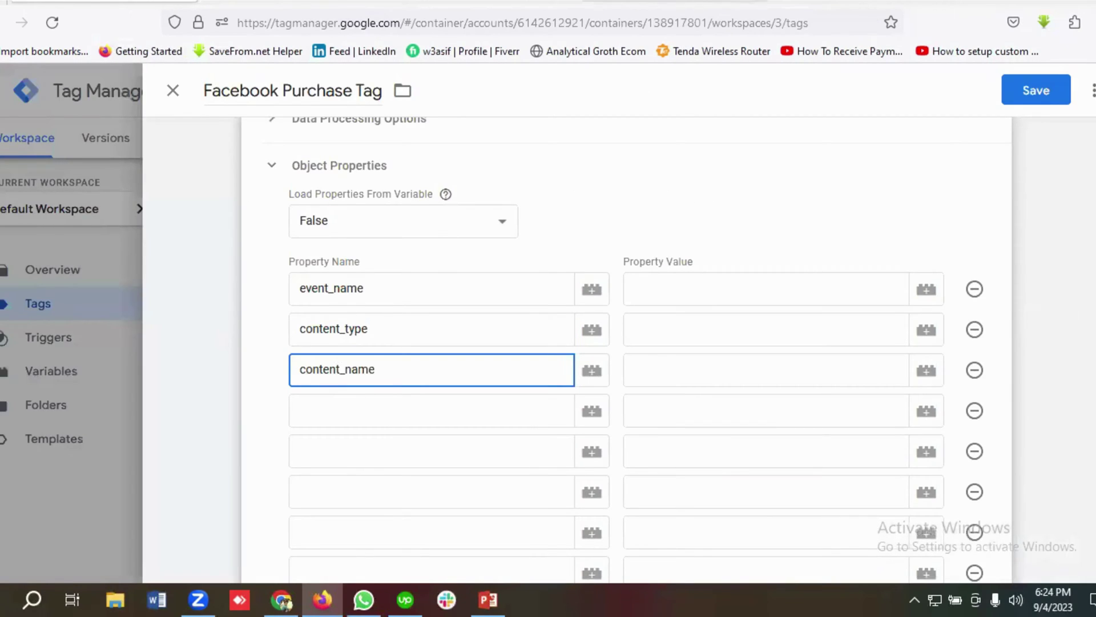
- Copy content_ids from the Google Translate notes and enter it as the tag's fourth property name
click(673, 1)
double_click(56, 307)
key(ctrl+c)
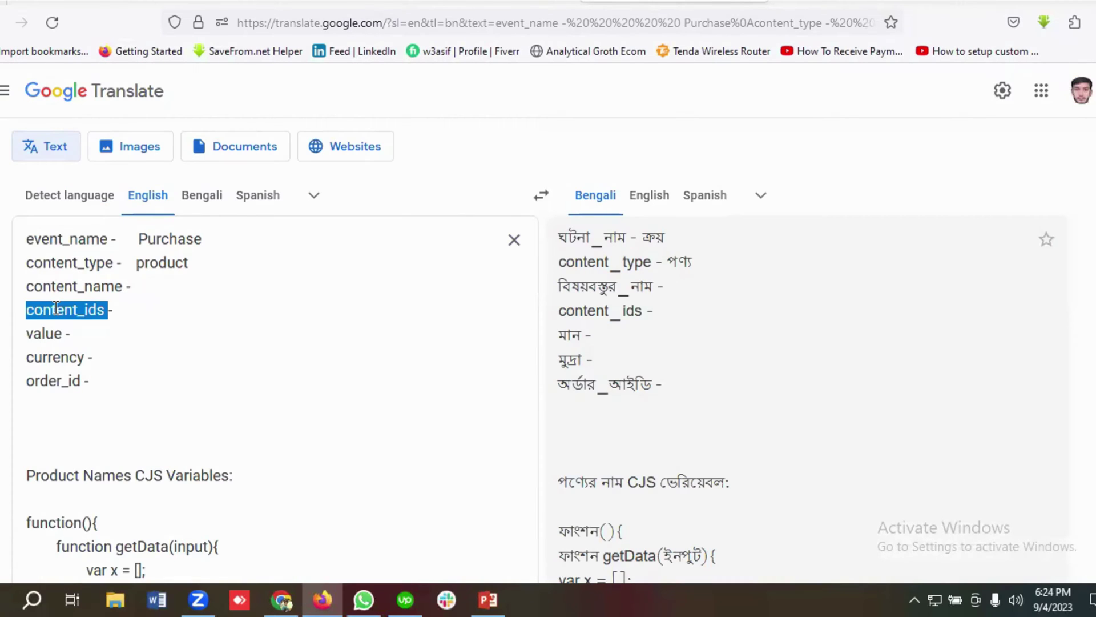
click(73, 2)
click(360, 410)
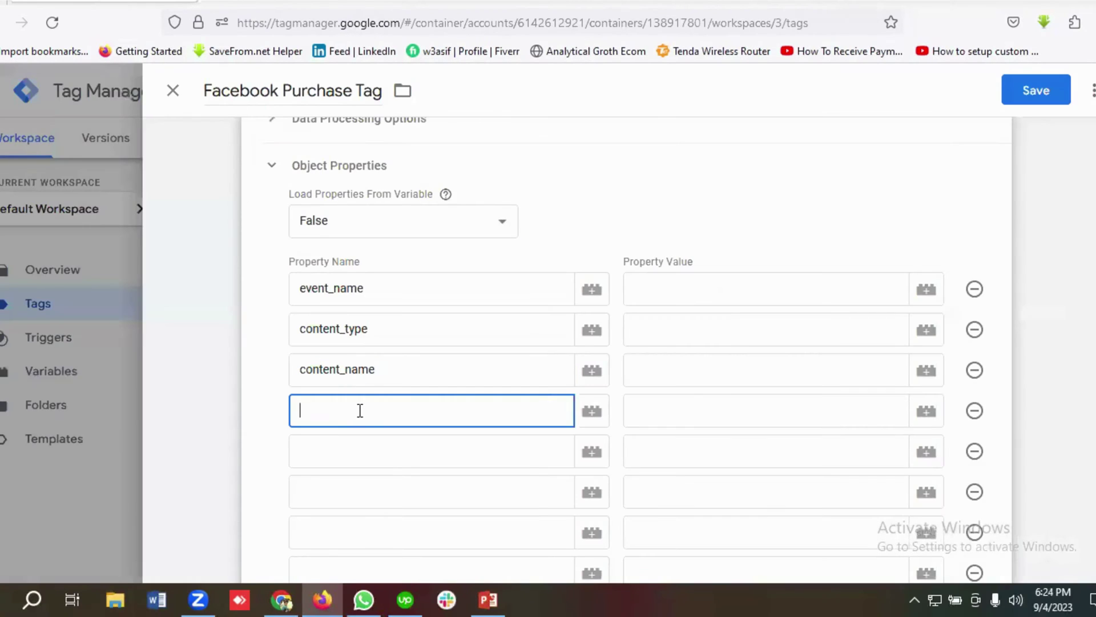
key(ctrl+v)
- Copy value from the Google Translate notes and enter it as the tag's fifth property name
click(673, 2)
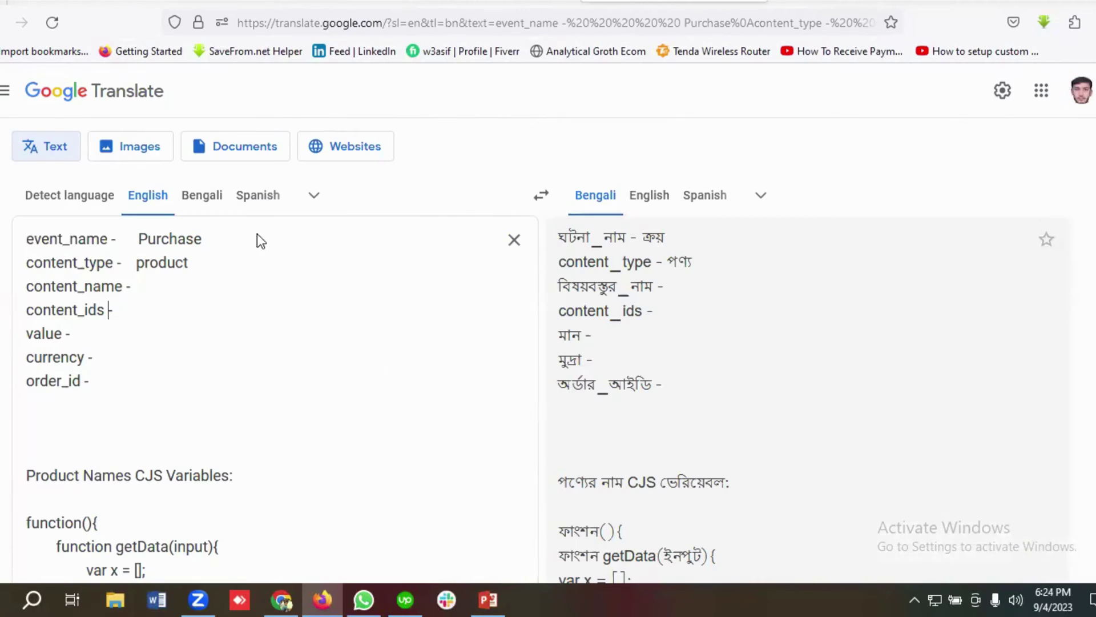
double_click(37, 333)
key(ctrl+c)
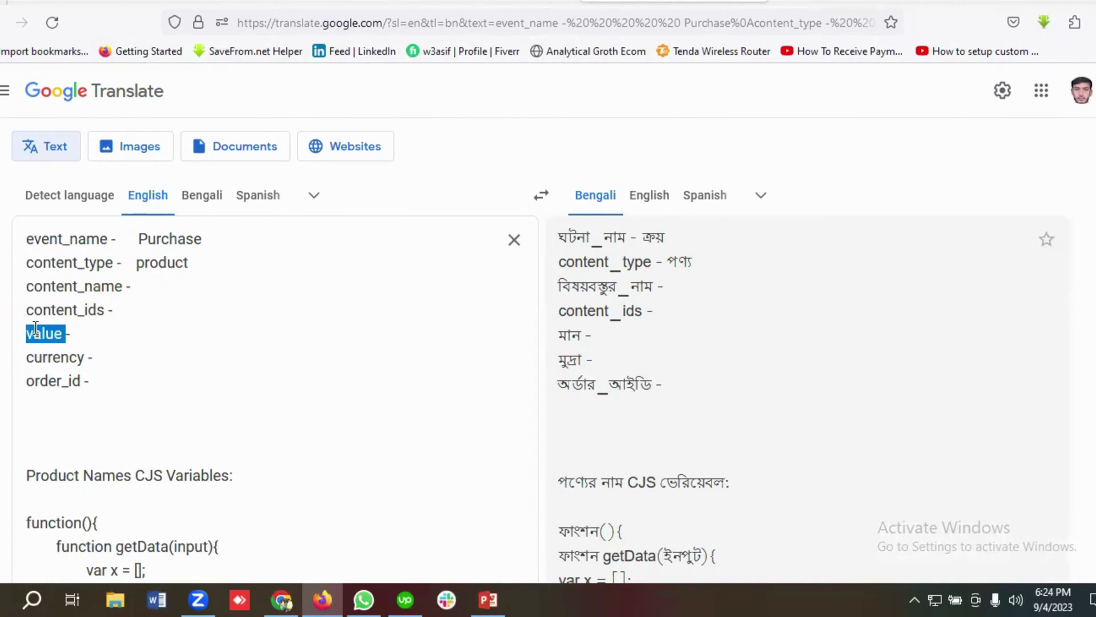
click(73, 2)
click(356, 454)
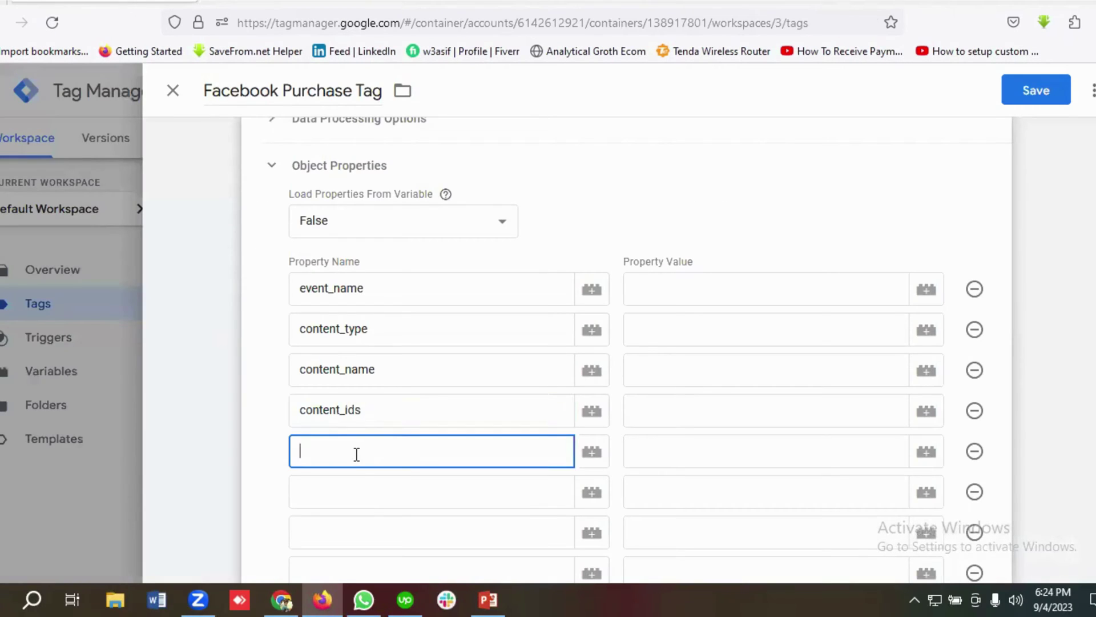
key(ctrl+v)
- Copy currency from the Google Translate notes and enter it as the tag's sixth property name
scroll(350, 445, down, 2)
click(337, 415)
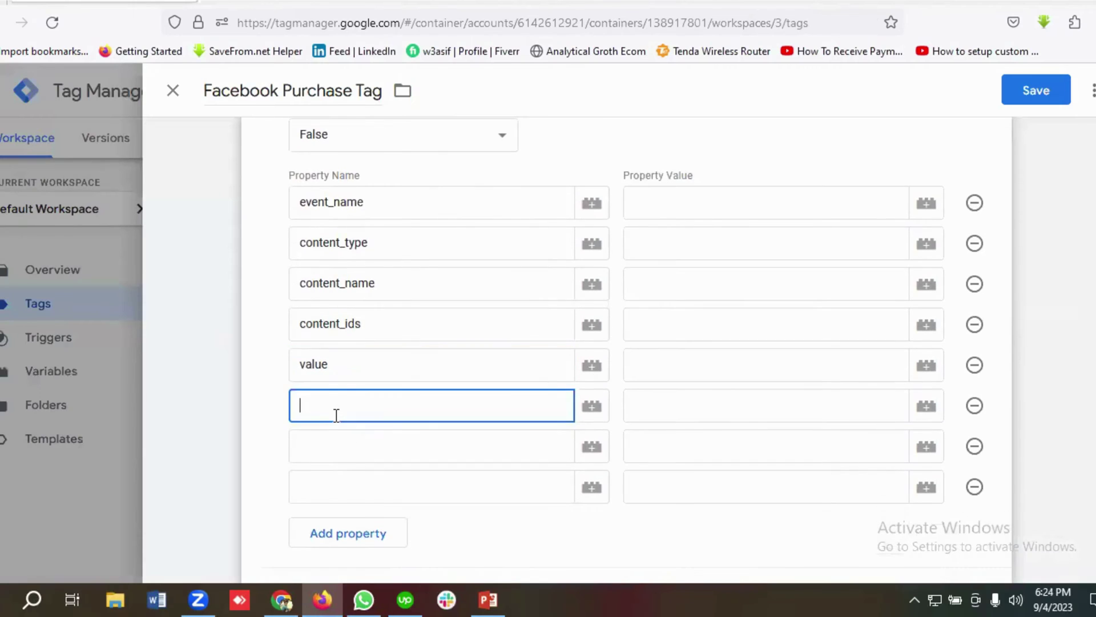
click(654, 7)
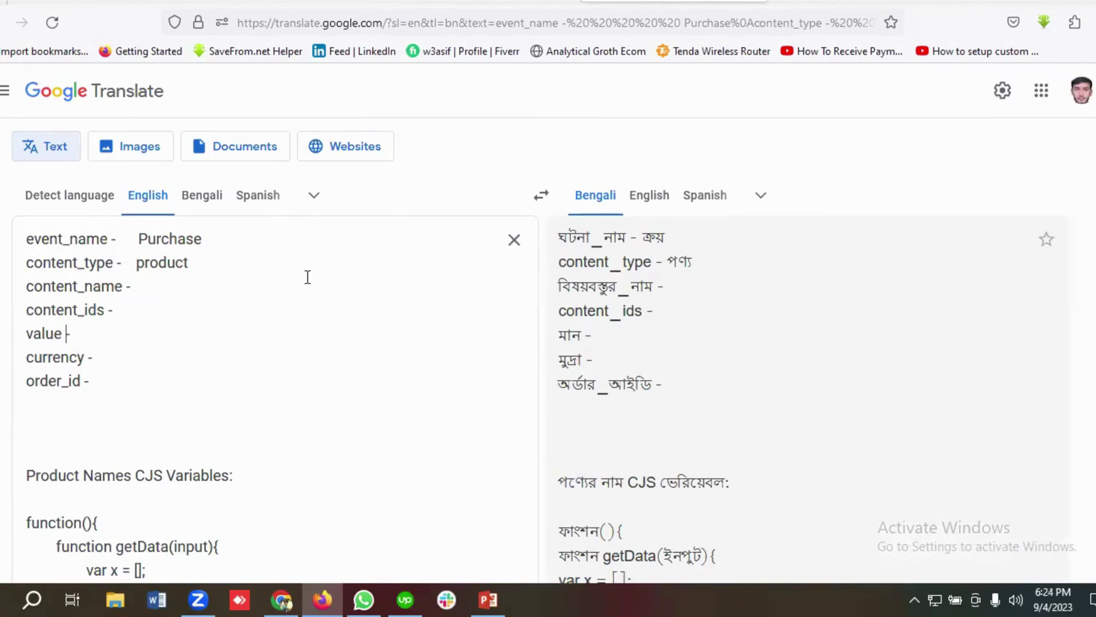
double_click(40, 353)
key(ctrl+c)
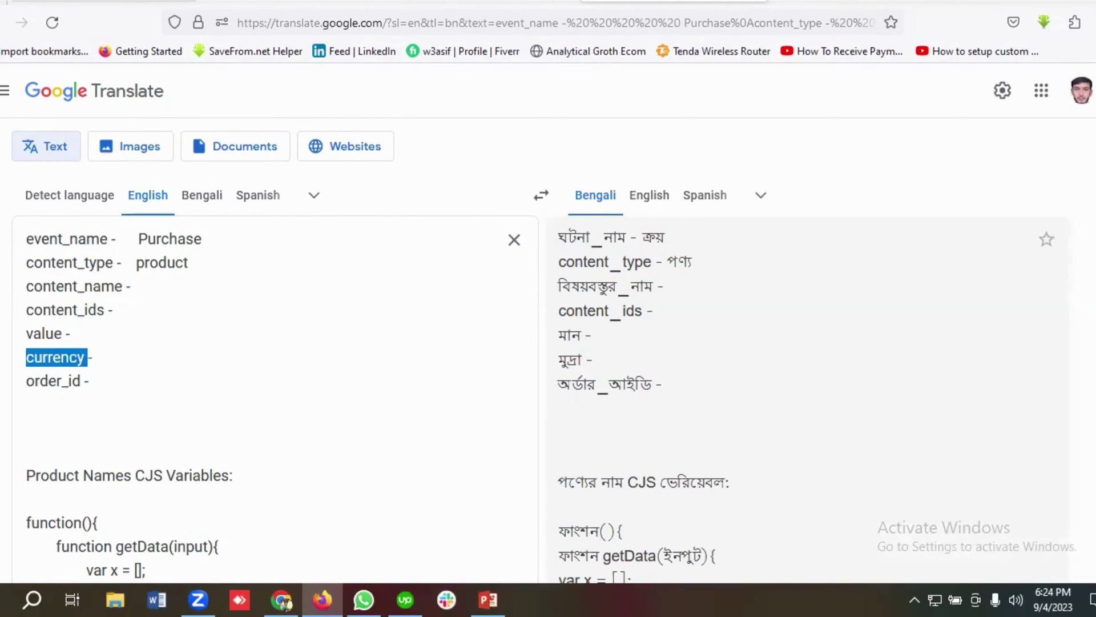
click(104, 4)
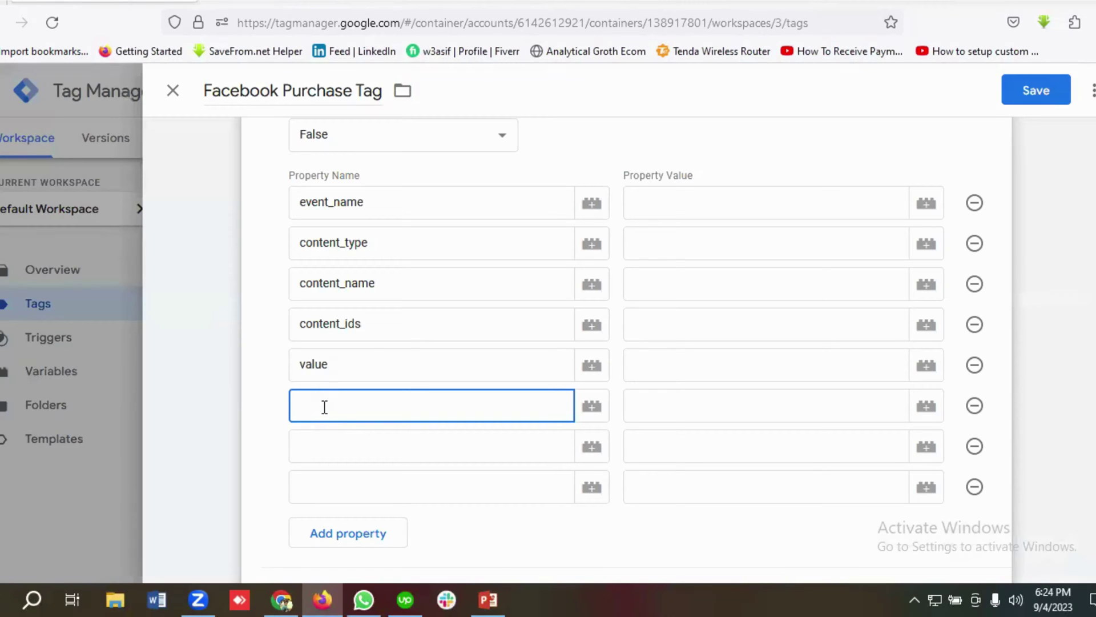
key(ctrl+v)
- Copy order_id from the Google Translate notes into the seventh property name and remove the empty property row below it
click(363, 449)
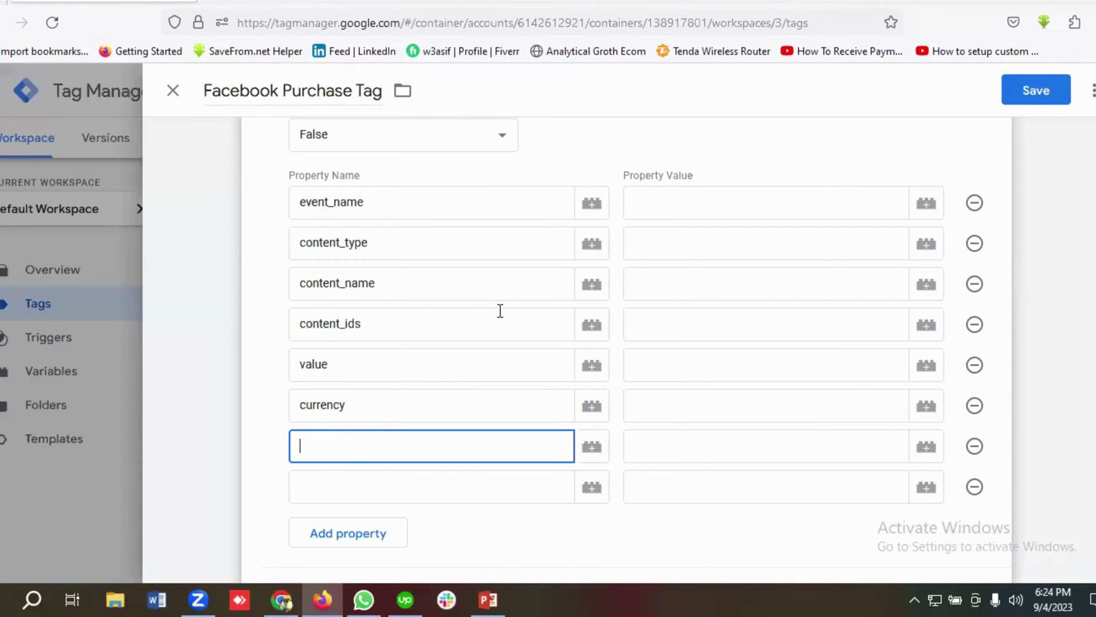
key(ctrl+Tab)
double_click(43, 380)
key(ctrl+c)
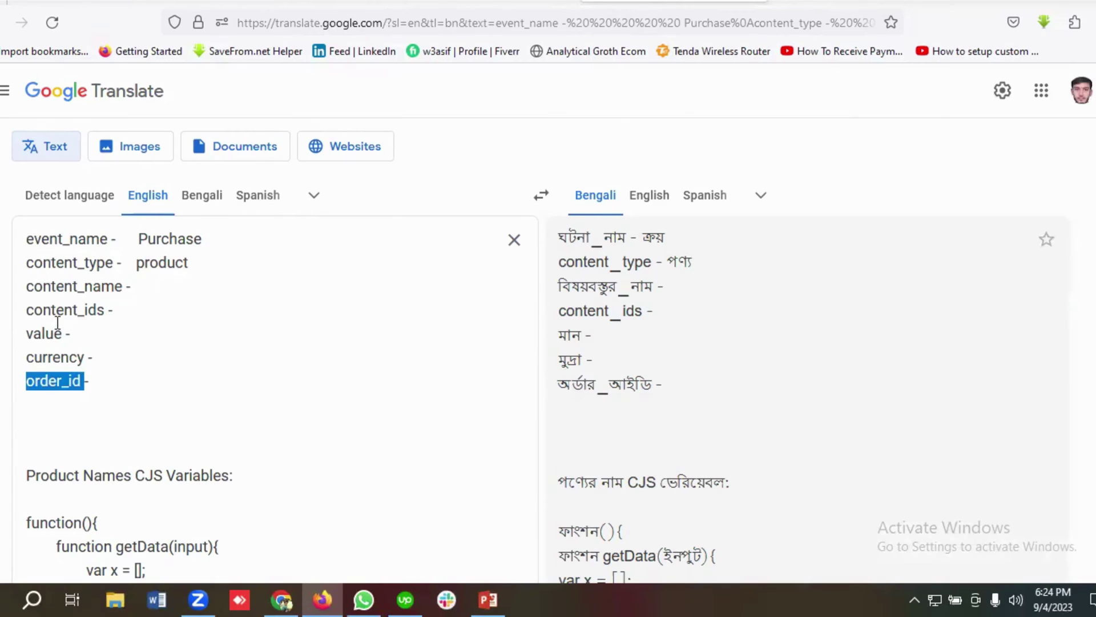
key(ctrl+shift+Tab)
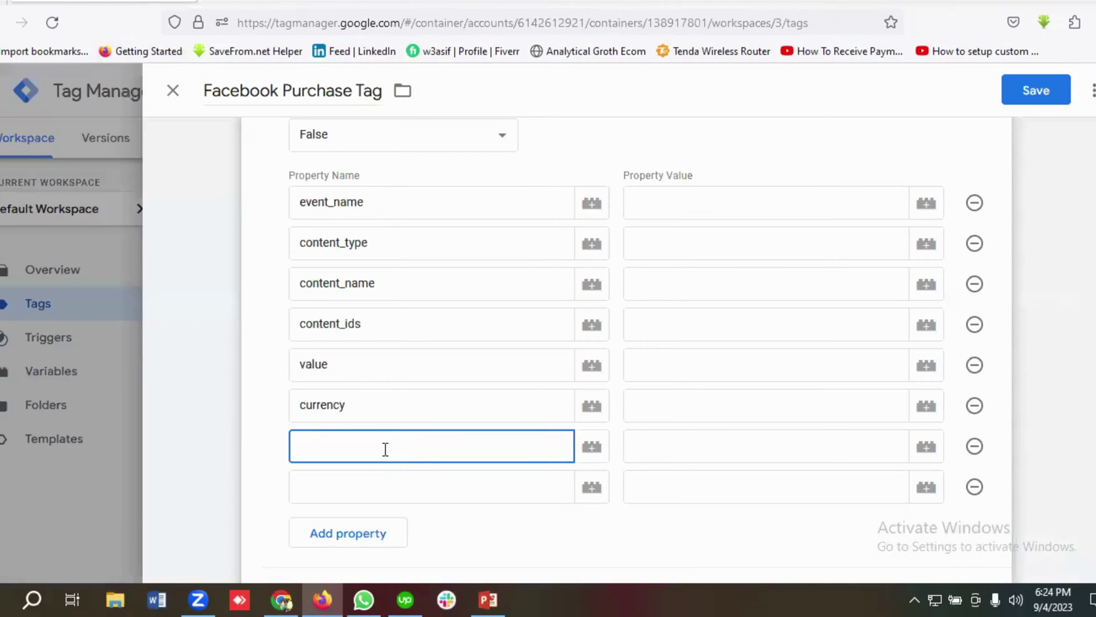
key(ctrl+v)
click(975, 487)
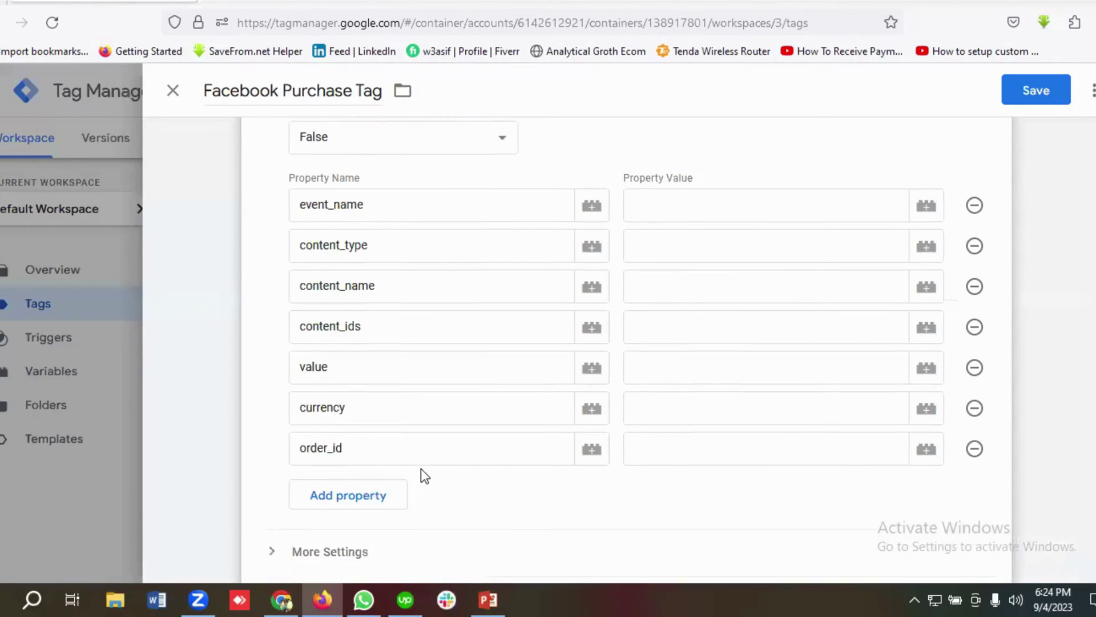
- Copy Purchase from the Google Translate notes and enter it as the event_name property's value
scroll(424, 475, up, 3)
click(667, 375)
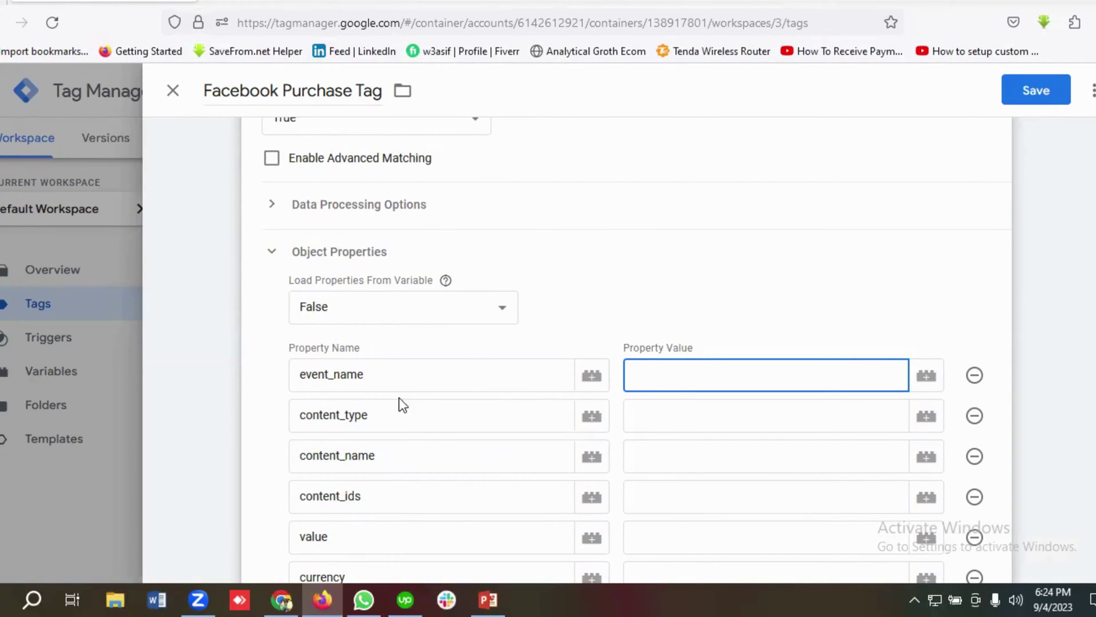
click(295, 1)
click(675, 1)
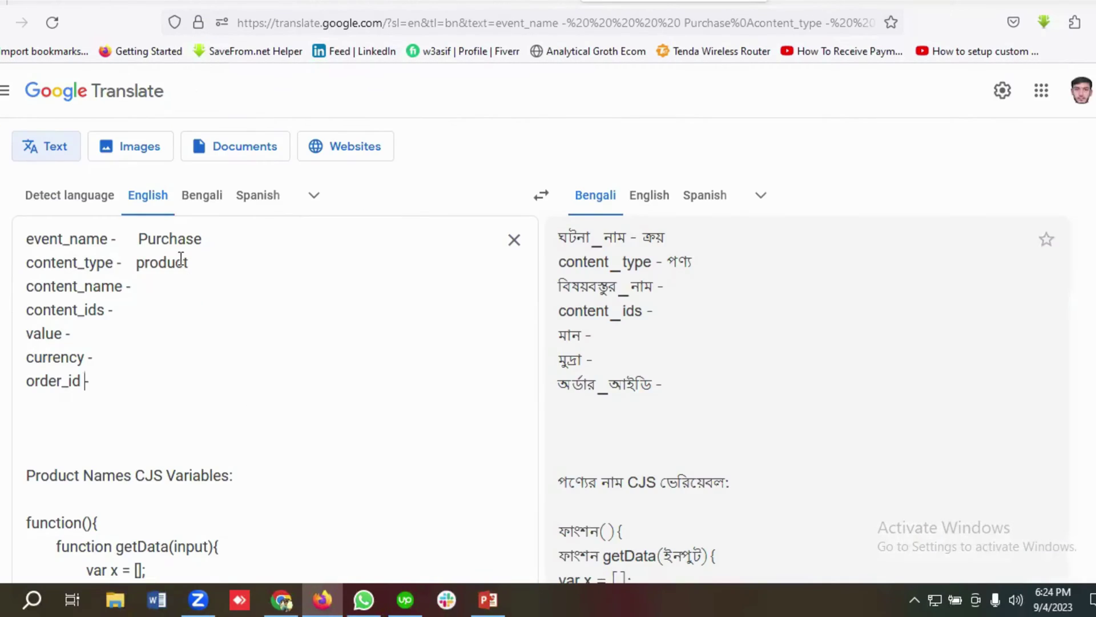
double_click(164, 238)
key(ctrl+c)
click(105, 1)
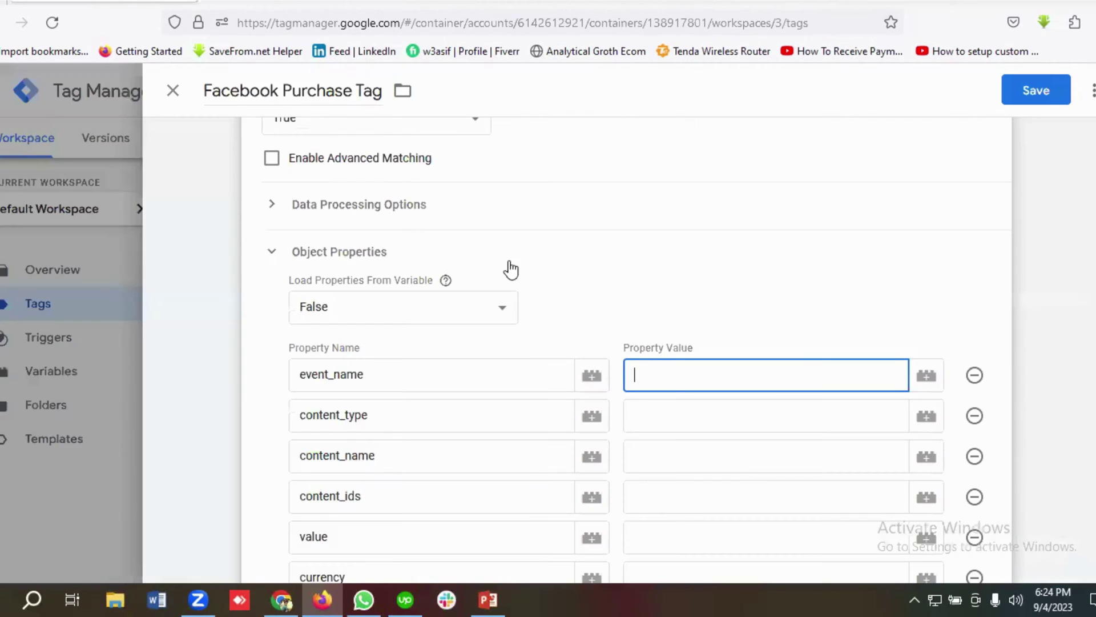
key(ctrl+v)
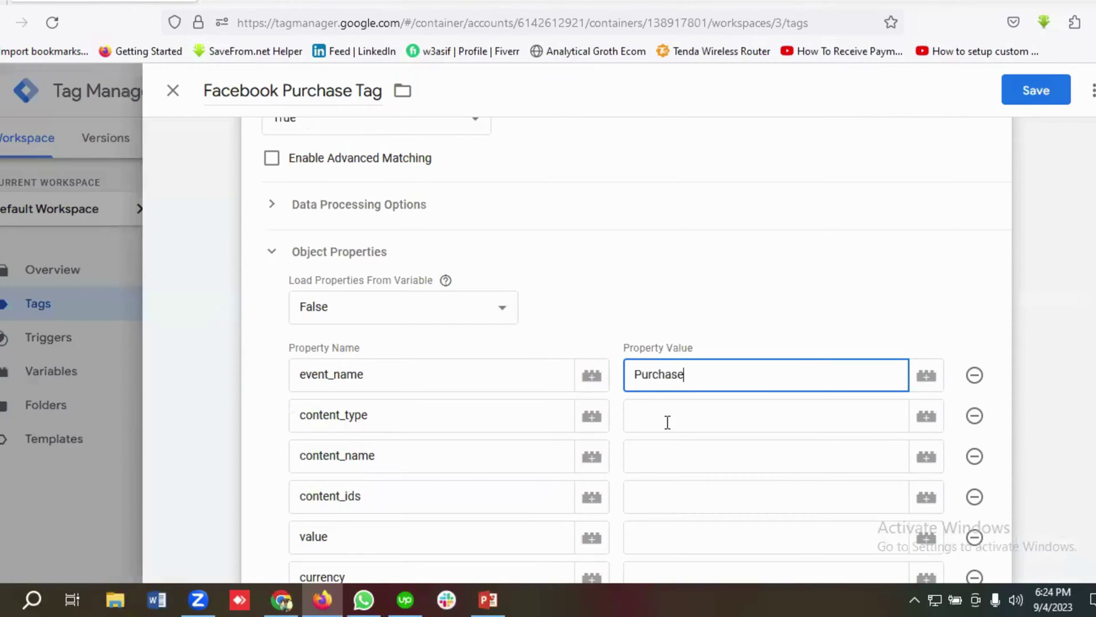
- Copy product from the Google Translate notes and enter it as the content_type property's value
click(665, 427)
click(675, 2)
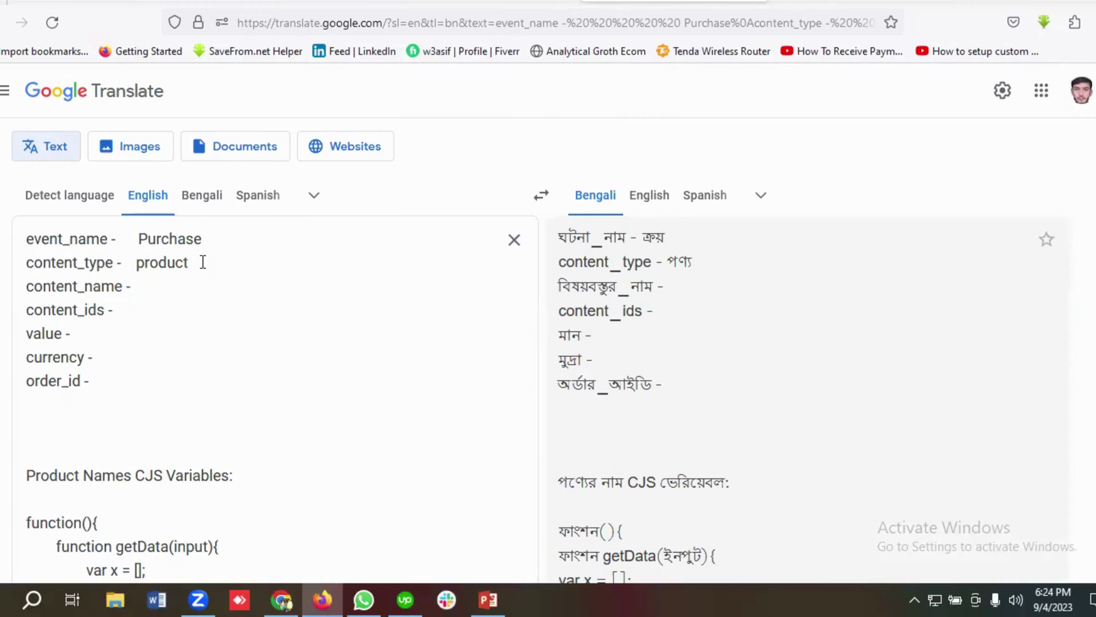
double_click(157, 260)
key(ctrl+c)
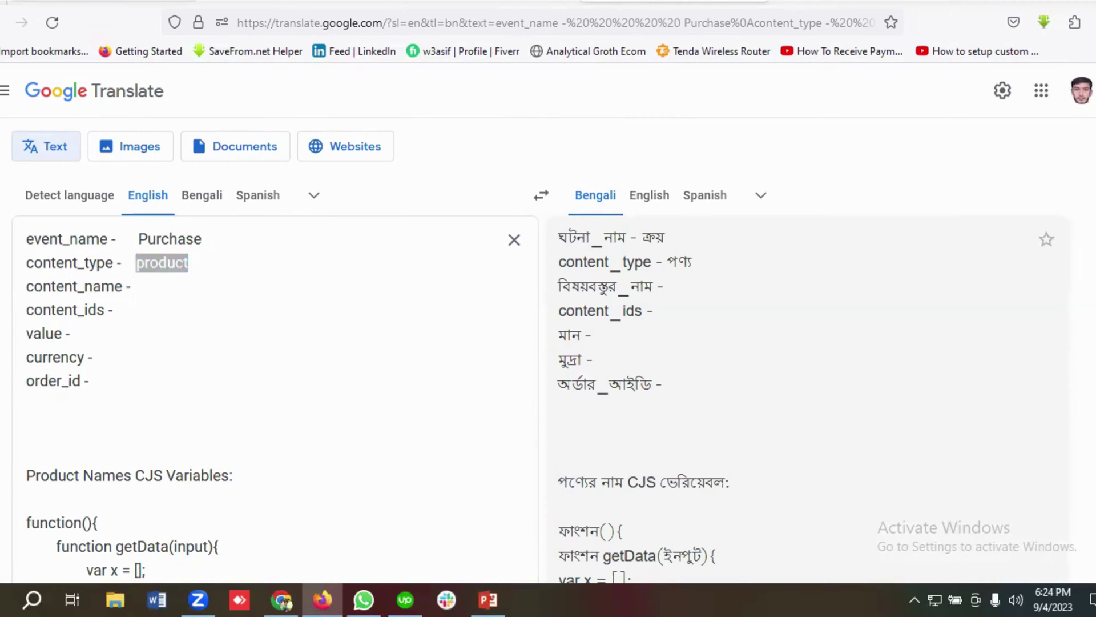
click(102, 1)
key(ctrl+v)
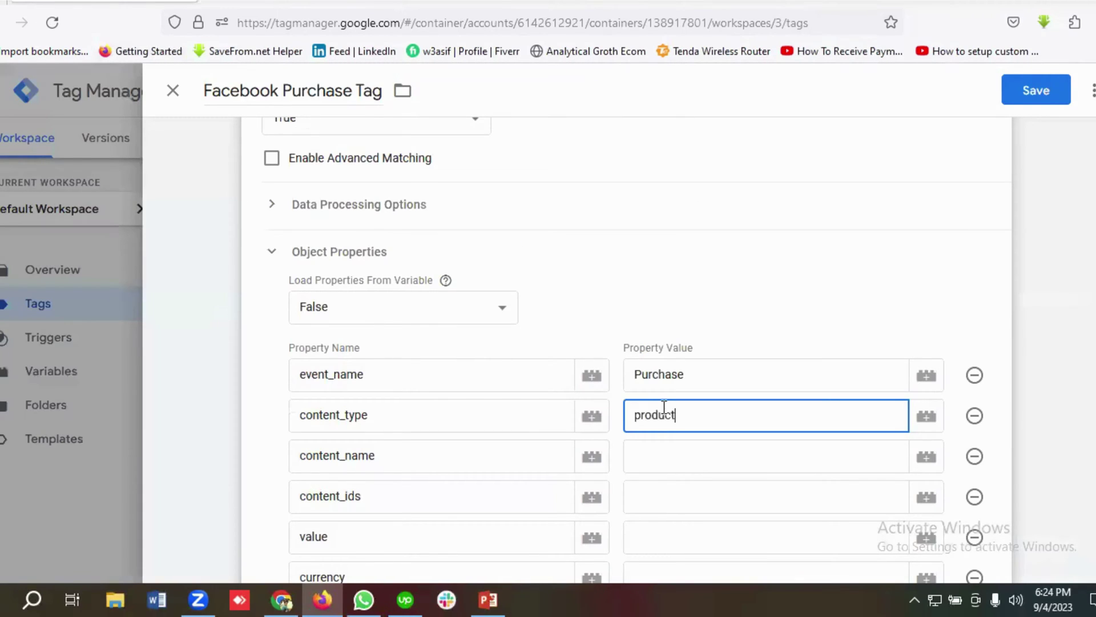
- Assign the Multiple Array Content Name variable as the content_name property's value
click(650, 458)
scroll(415, 379, down, 2)
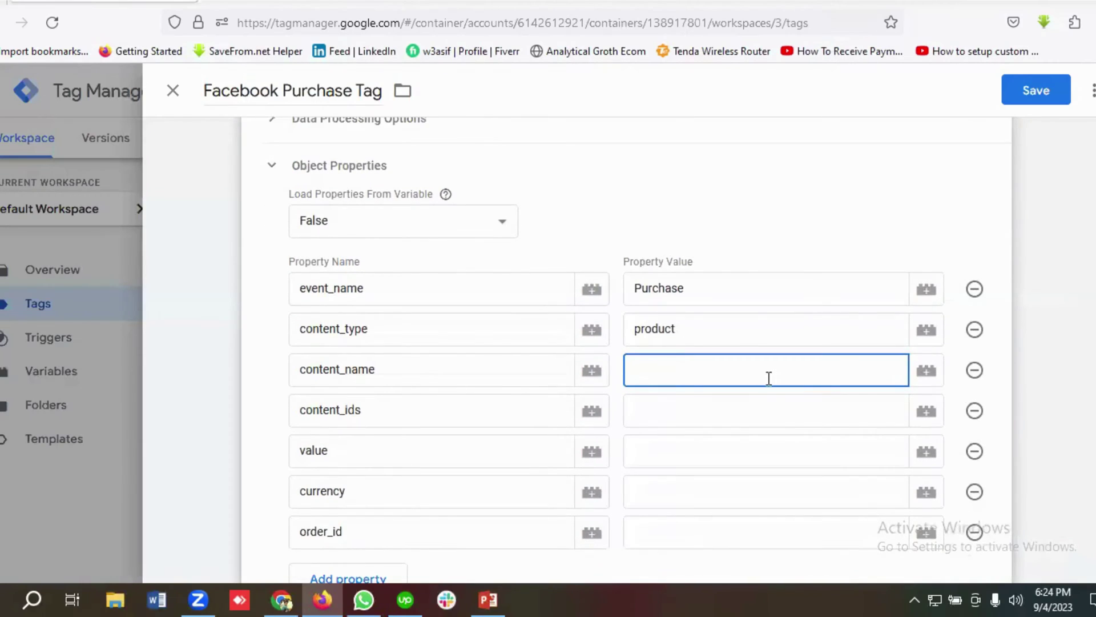
click(926, 371)
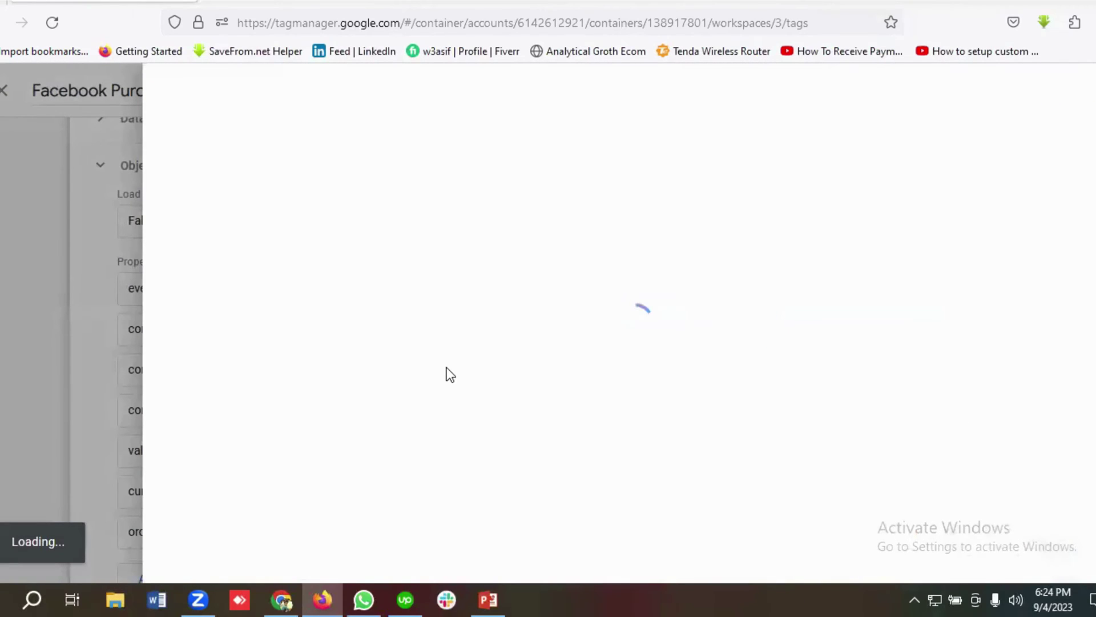
scroll(422, 383, down, 2)
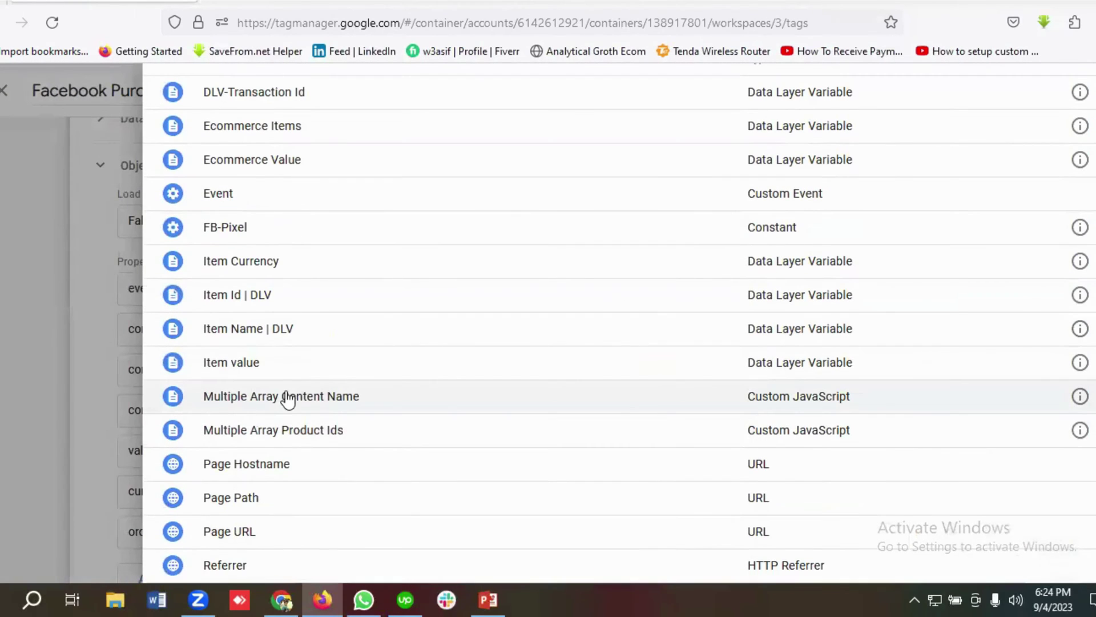
click(302, 407)
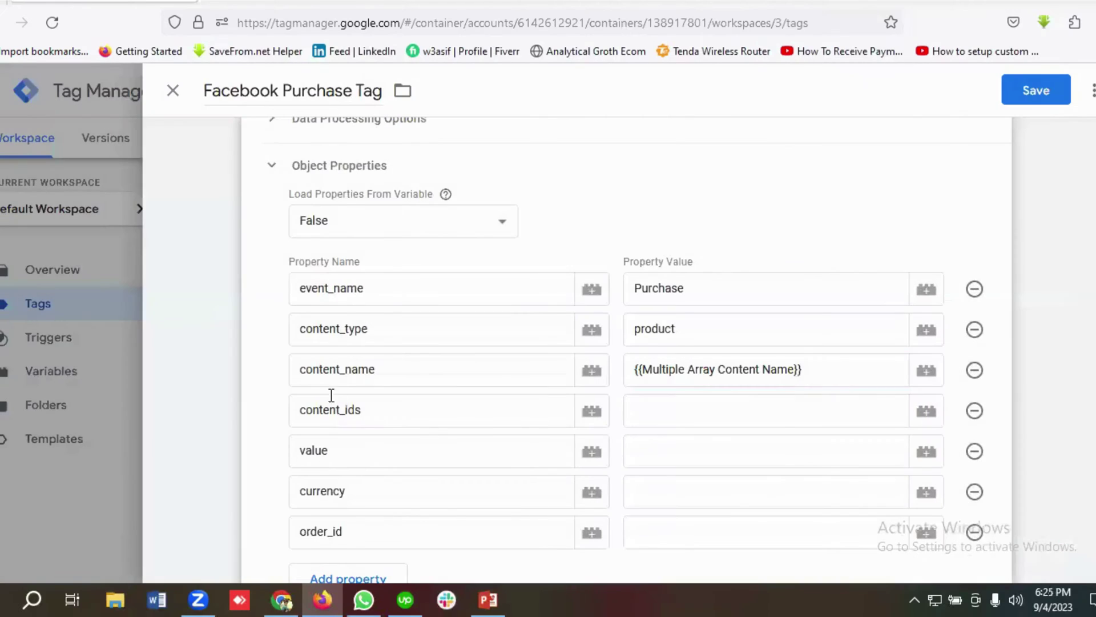
- Assign the Multiple Array Product Ids variable to the content_ids property and the Ecommerce Value variable to the value property
click(690, 408)
click(927, 414)
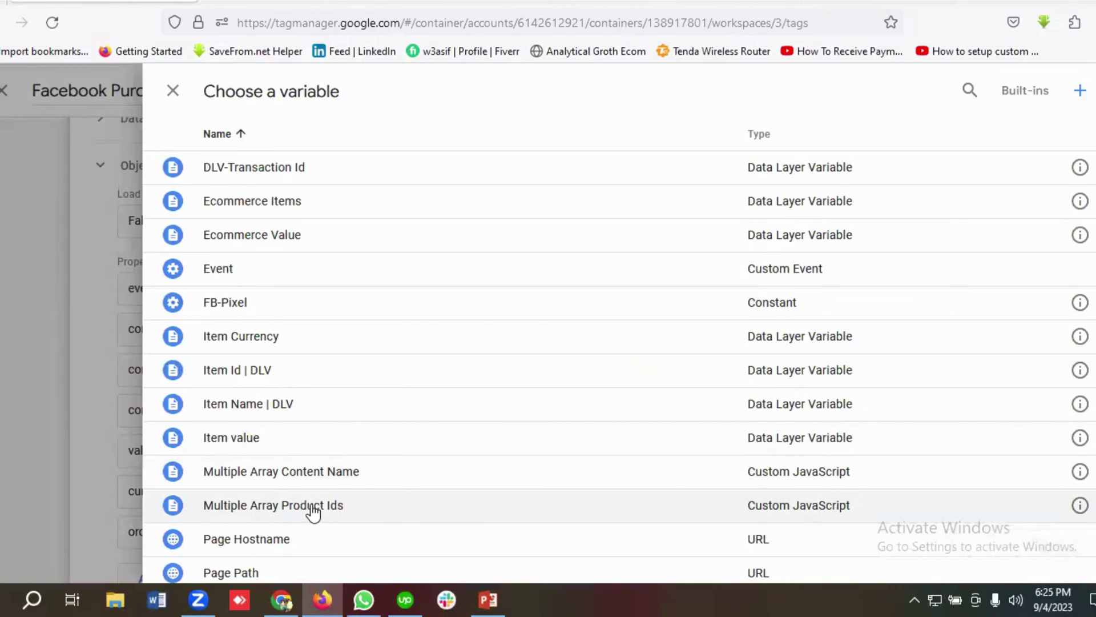
click(310, 504)
click(683, 454)
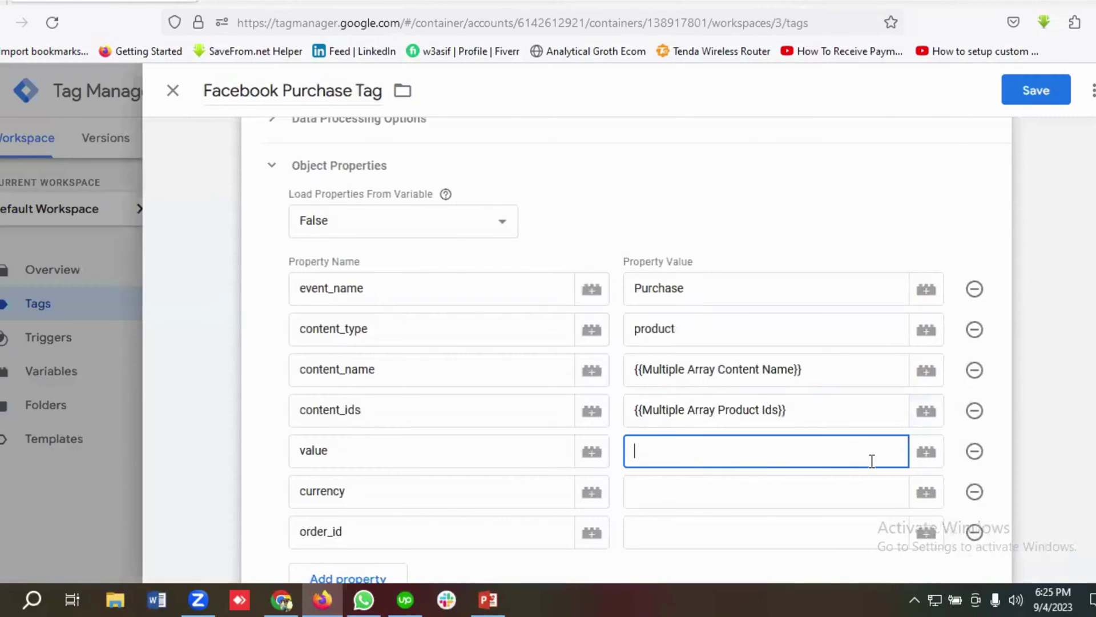
click(926, 452)
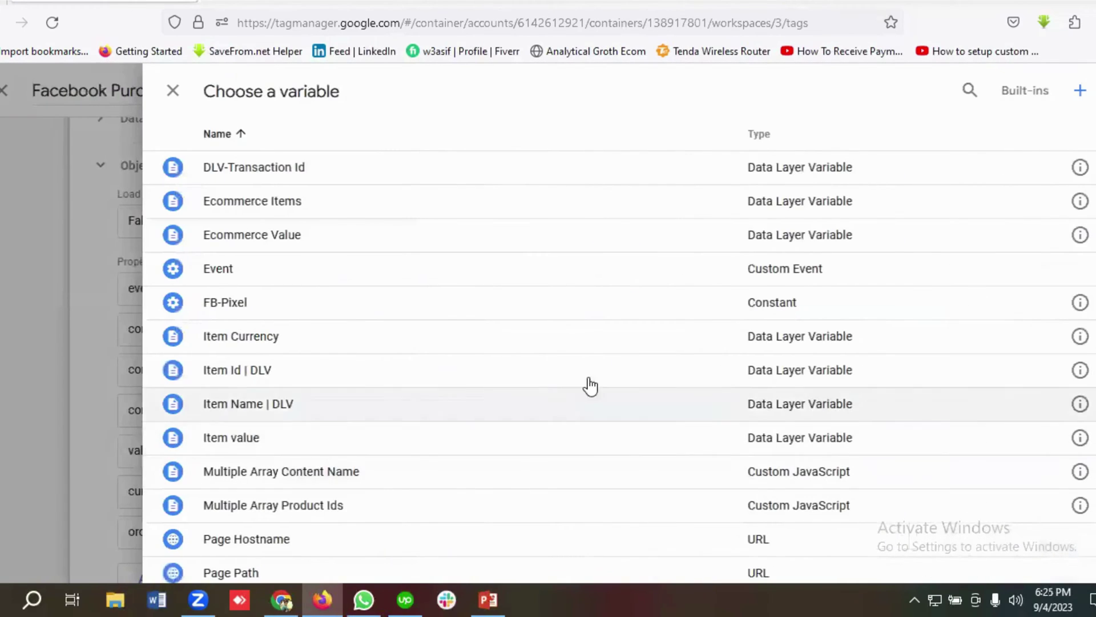
click(269, 247)
- Assign the Item Currency variable to the currency property and the DLV-Transaction Id variable to the order_id property
scroll(513, 448, down, 2)
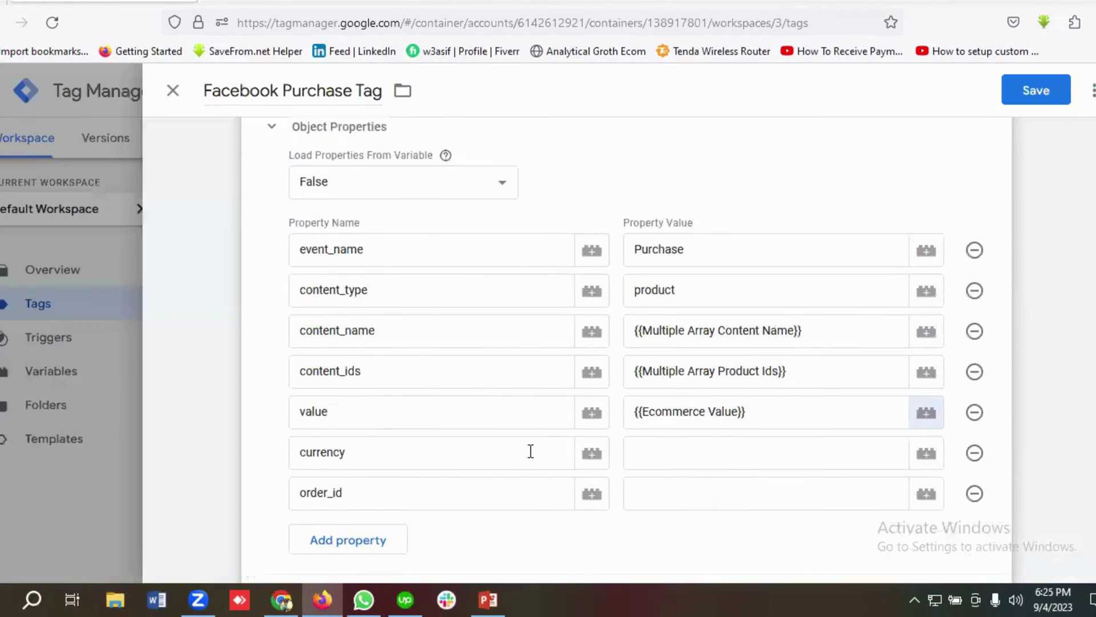
click(680, 409)
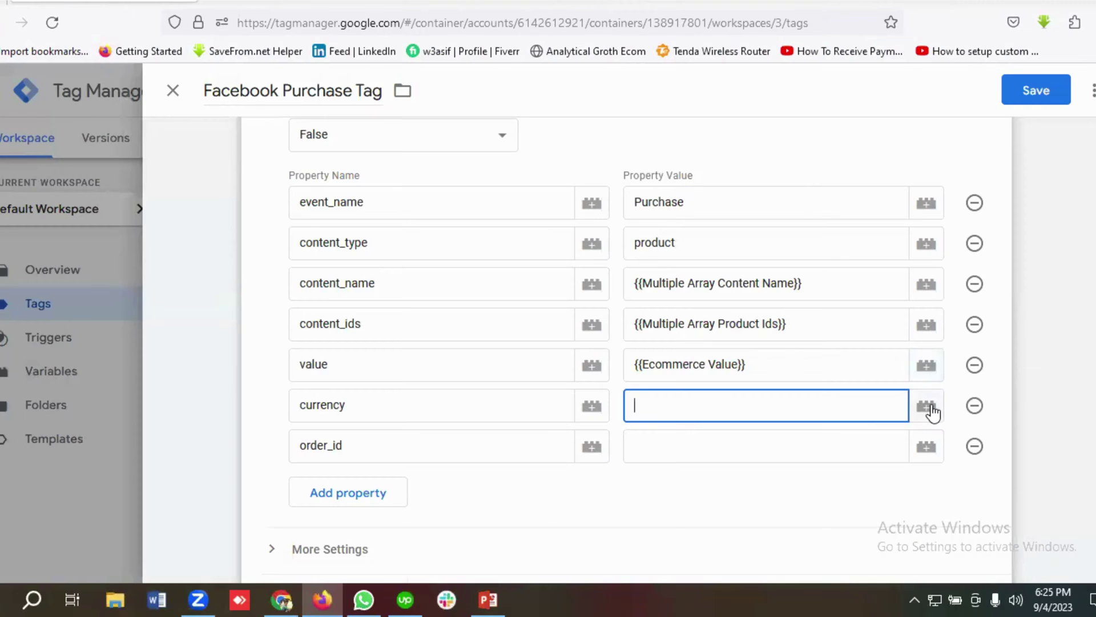
click(927, 407)
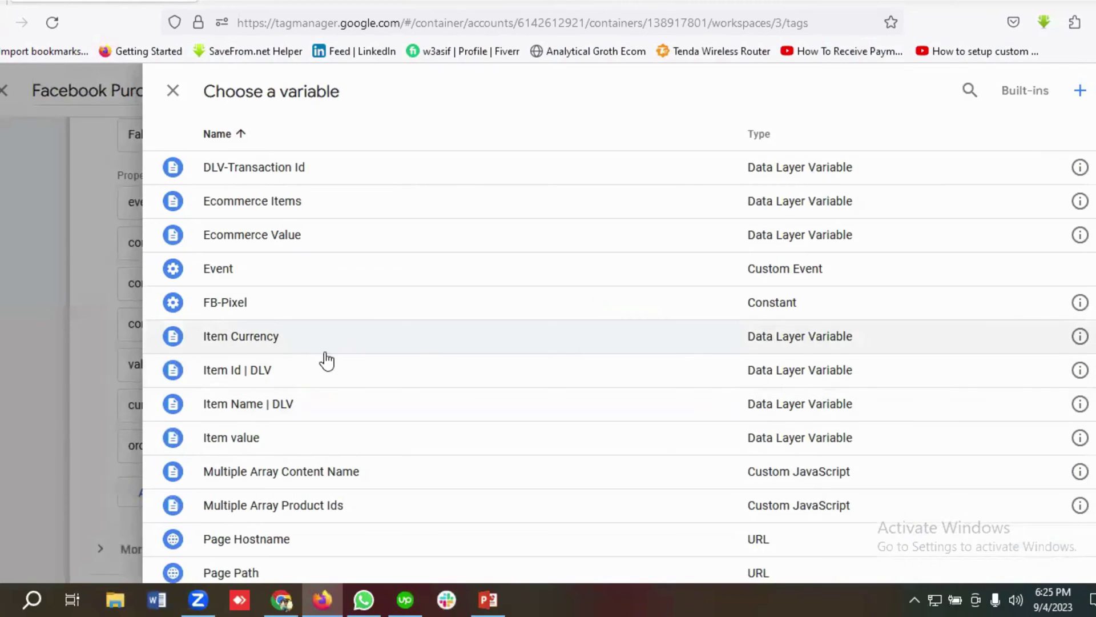
click(257, 340)
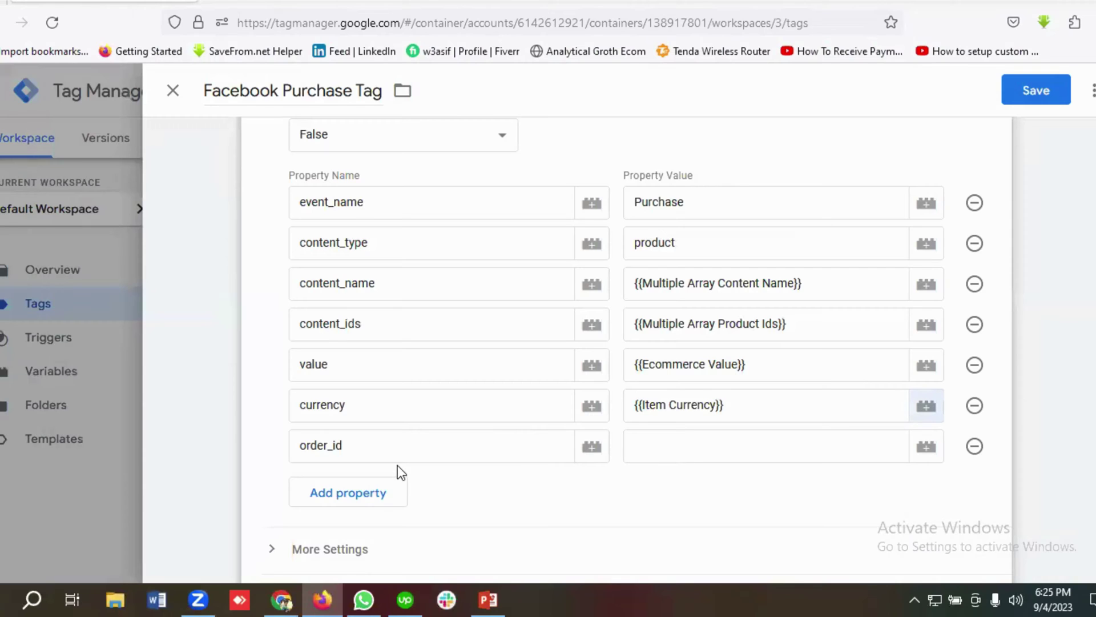
click(711, 457)
click(927, 447)
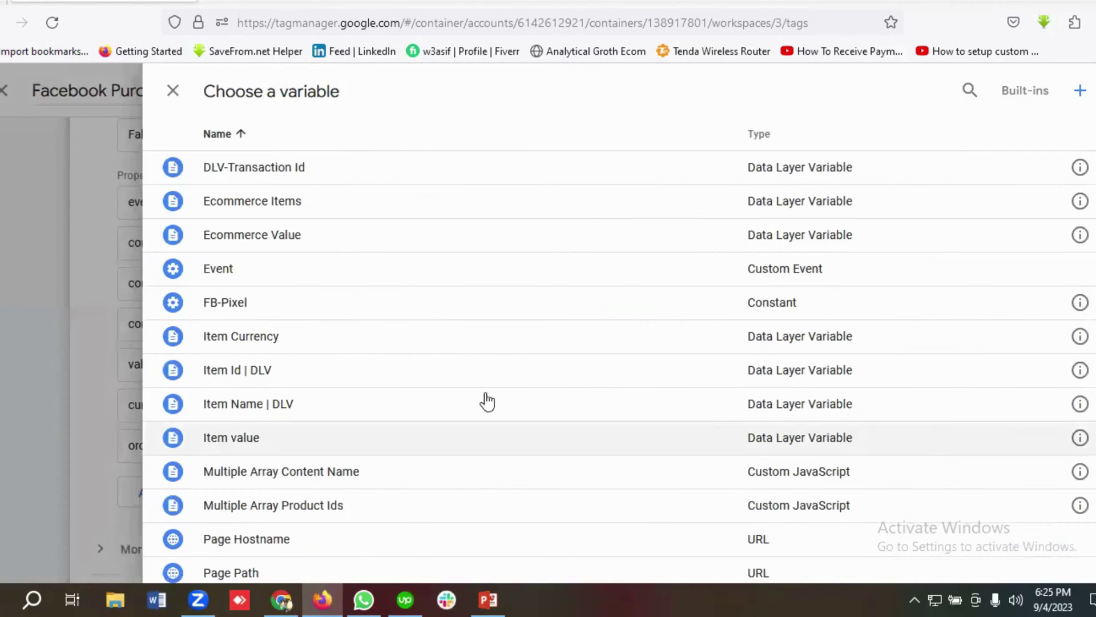
click(251, 173)
- Add Purchase Trigger as the firing trigger of the Facebook Purchase Tag and save the tag
scroll(472, 399, down, 5)
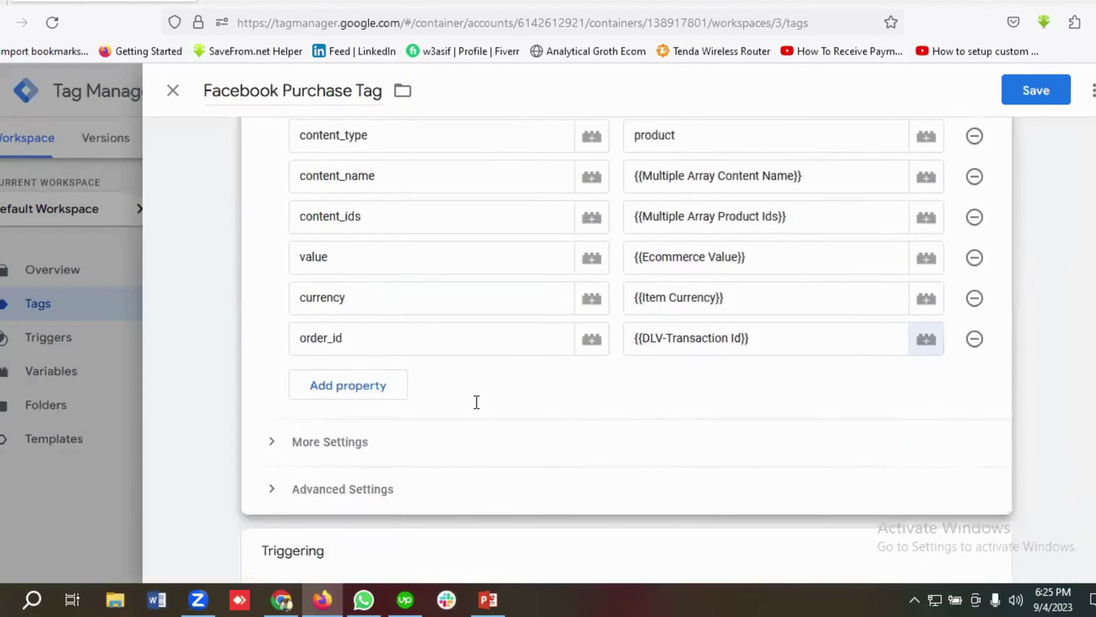
click(615, 506)
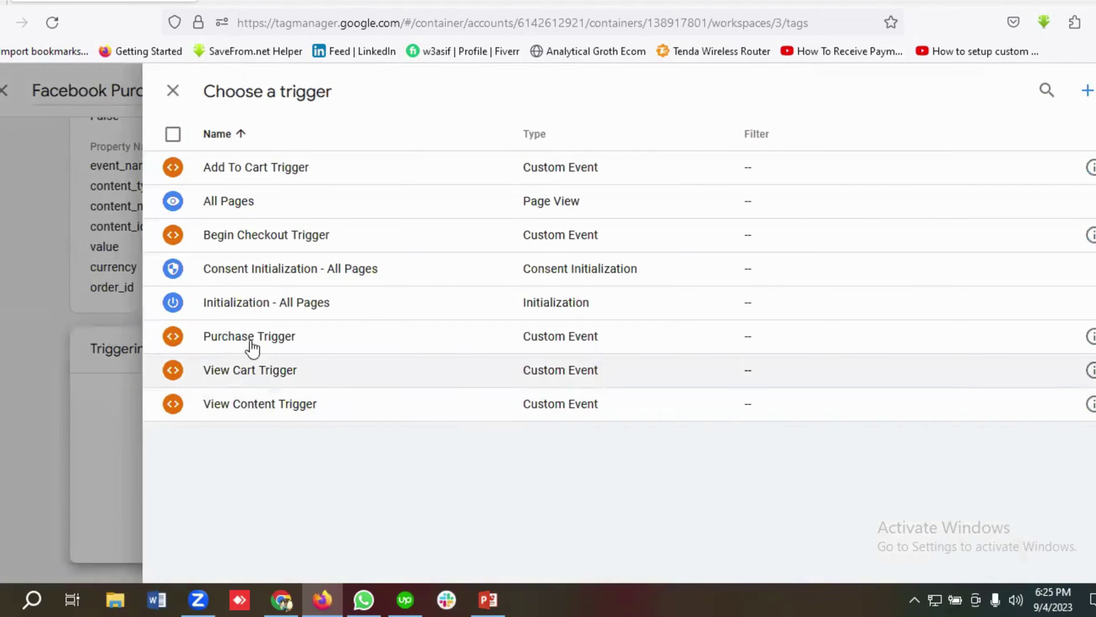
click(267, 335)
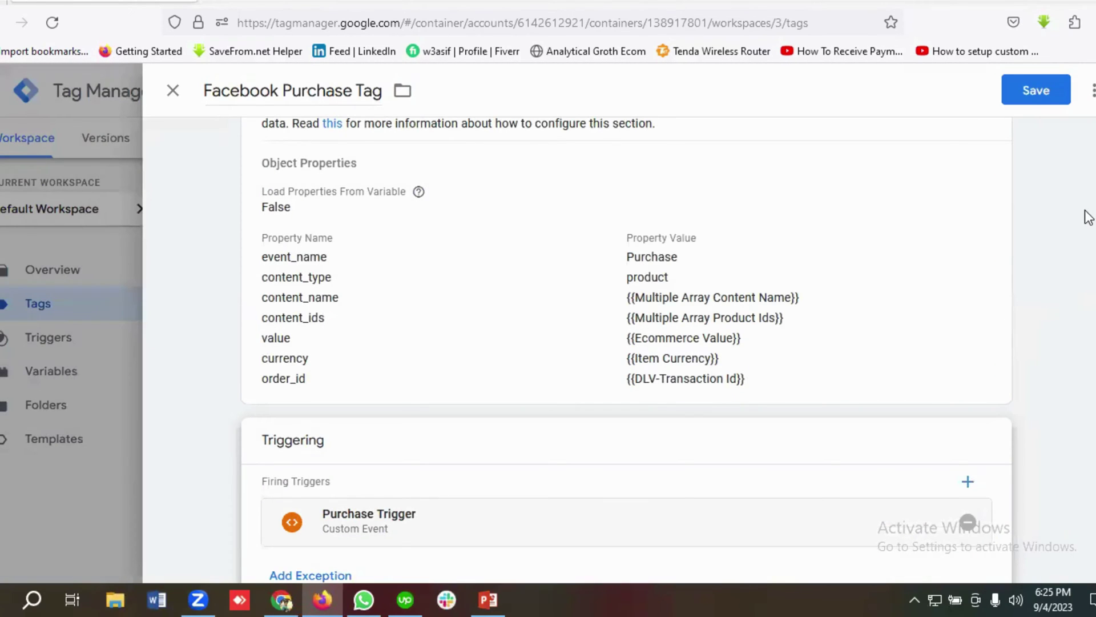
click(1036, 91)
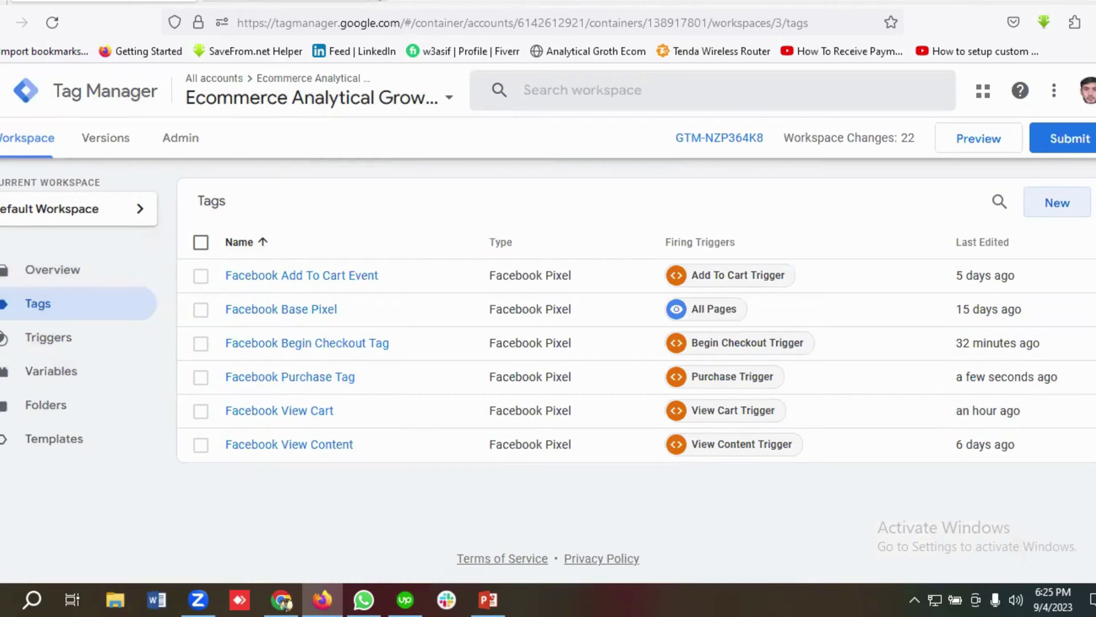
click(976, 143)
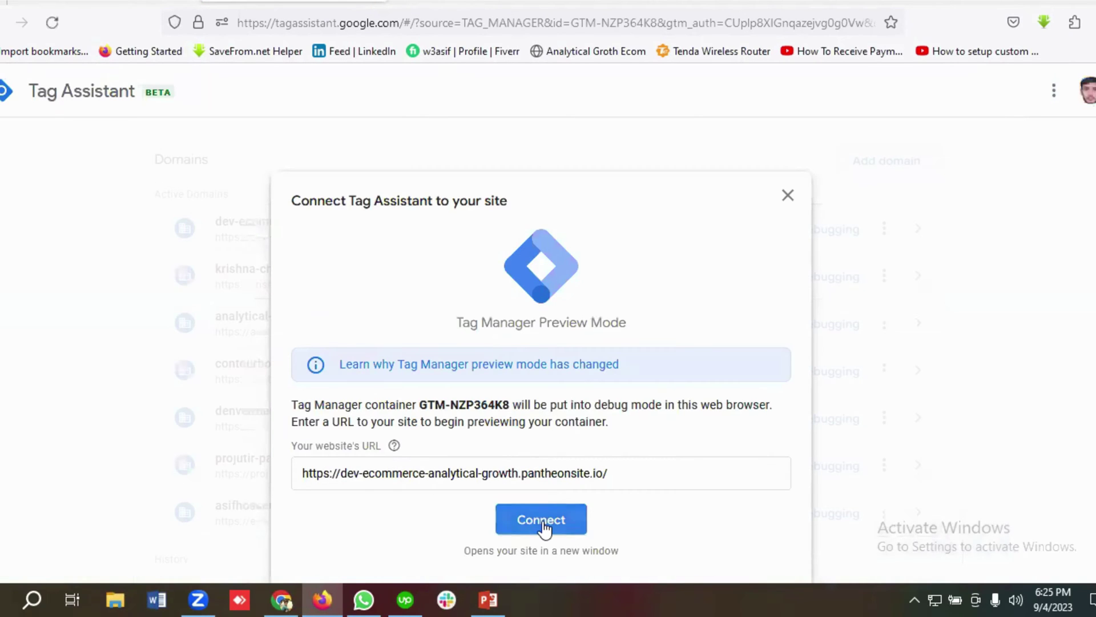
click(541, 521)
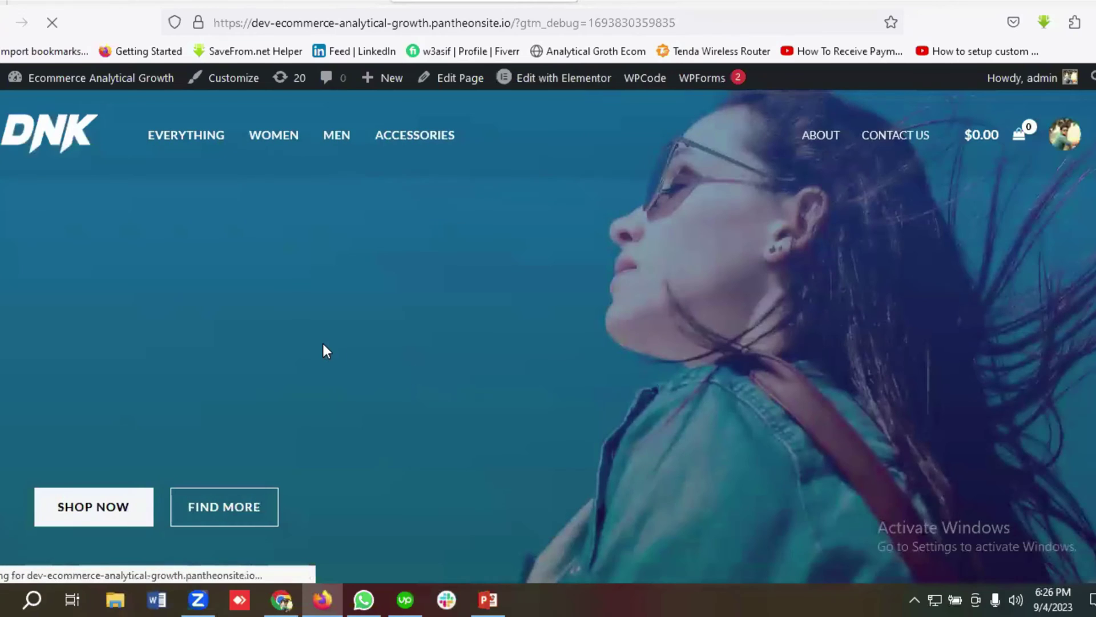
scroll(403, 358, down, 12)
scroll(531, 389, down, 8)
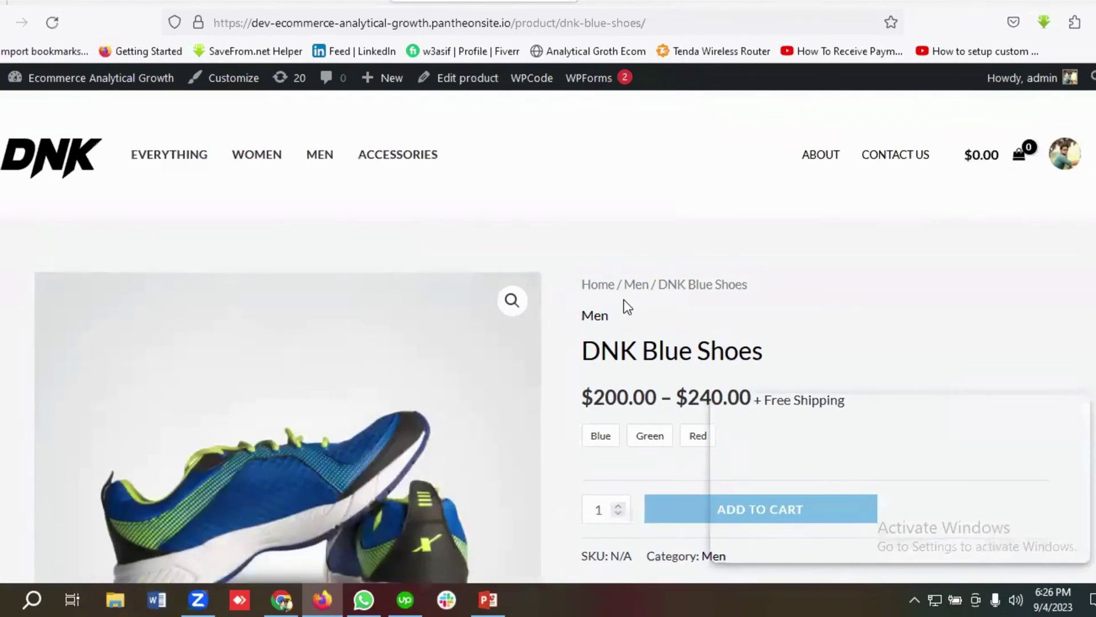
scroll(623, 299, down, 2)
scroll(633, 299, down, 1)
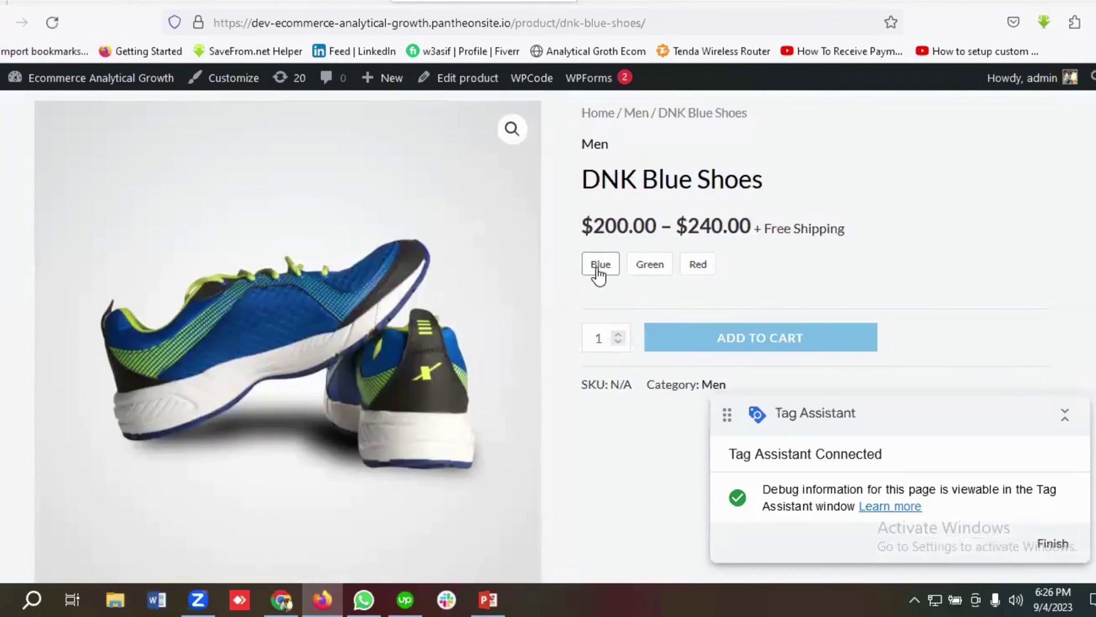
- Add the Blue variant of the DNK Blue Shoes to the cart and open the cart
click(597, 274)
scroll(747, 284, down, 2)
click(761, 315)
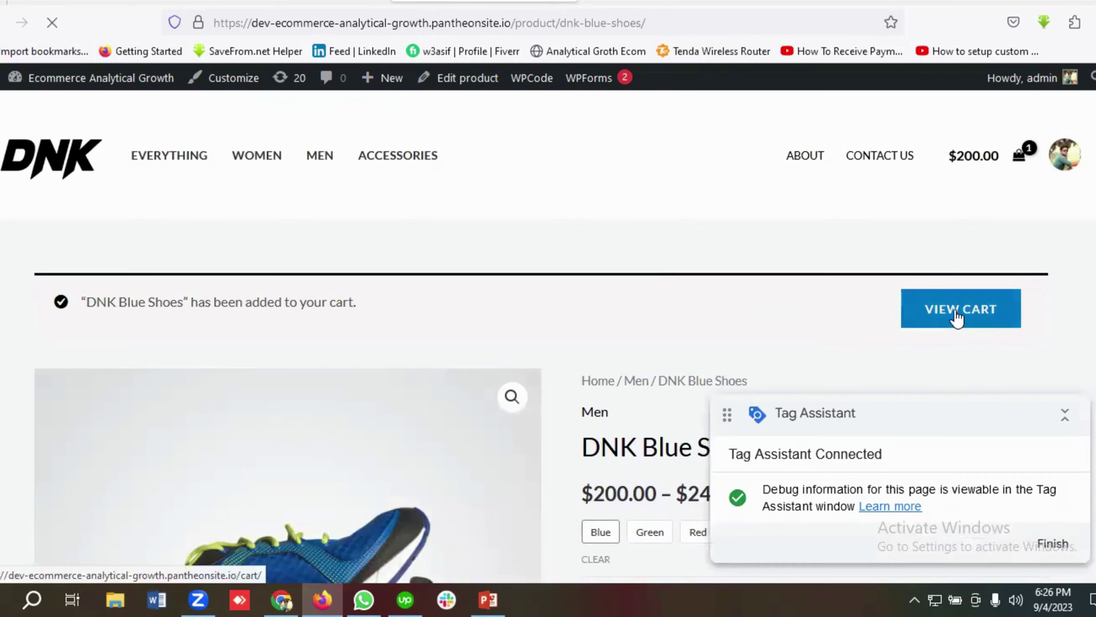
click(957, 317)
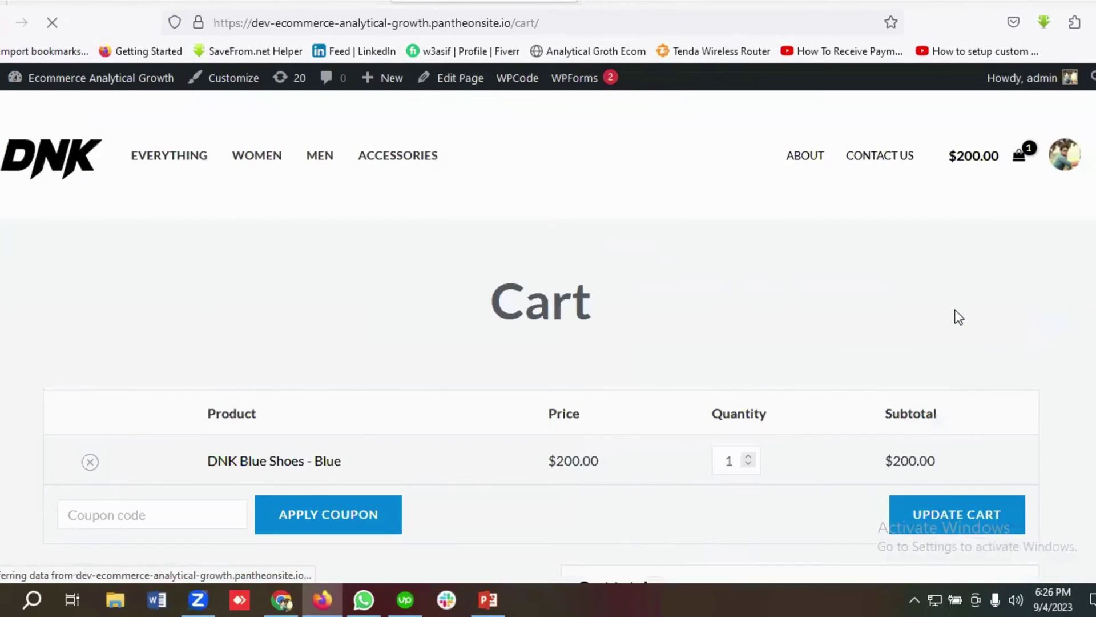
- Proceed from the cart to checkout and place the order with the prefilled billing details and cash on delivery
scroll(581, 380, down, 8)
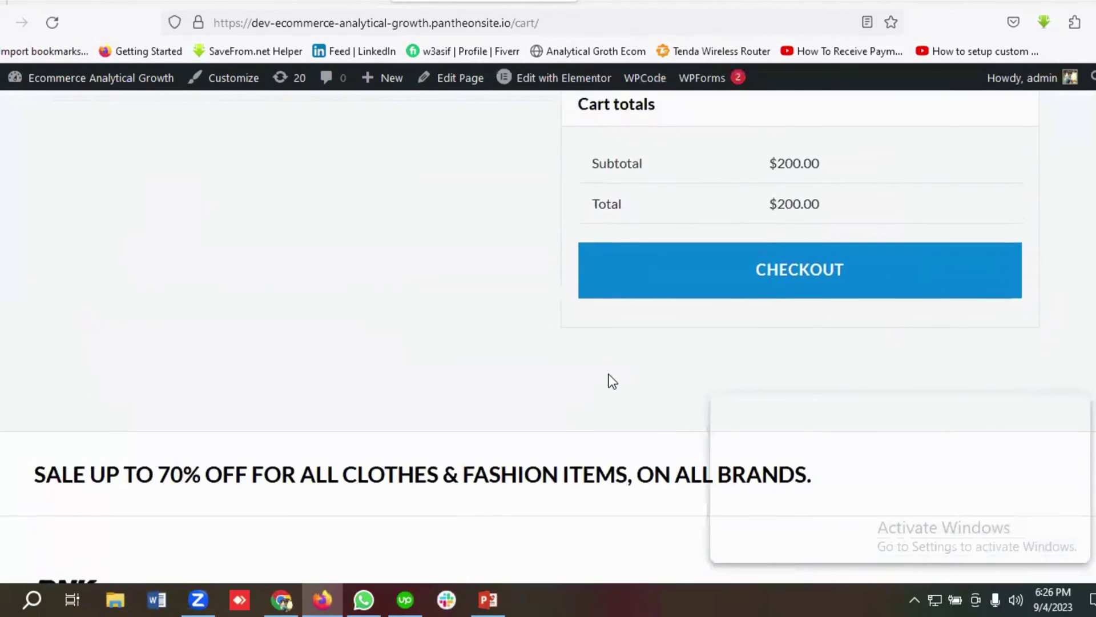
scroll(611, 377, up, 3)
scroll(609, 374, down, 1)
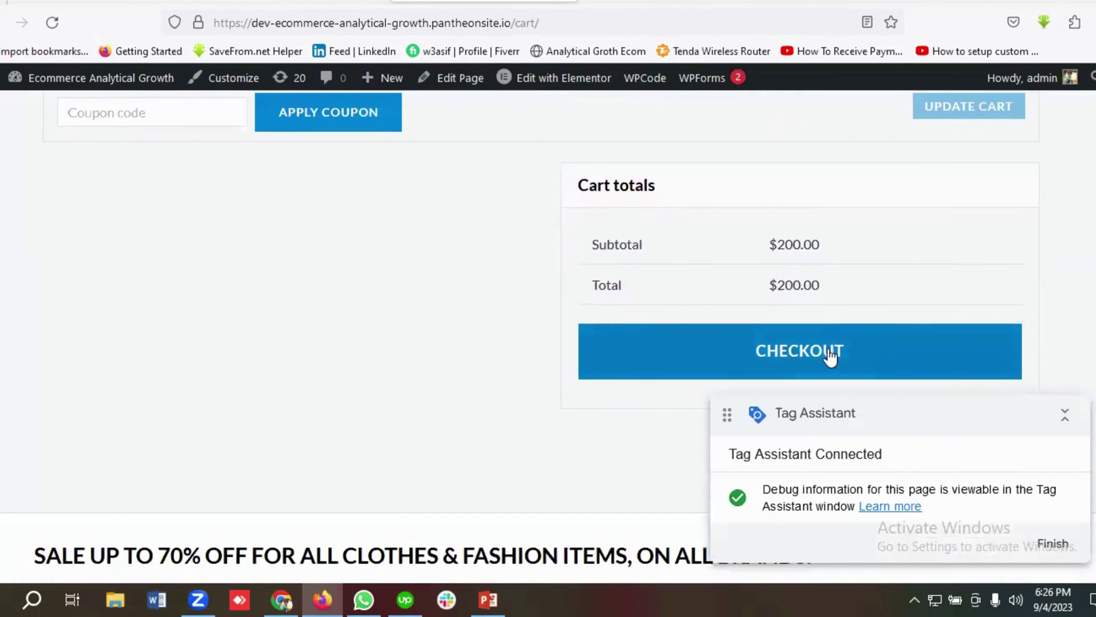
scroll(570, 354, down, 2)
click(776, 270)
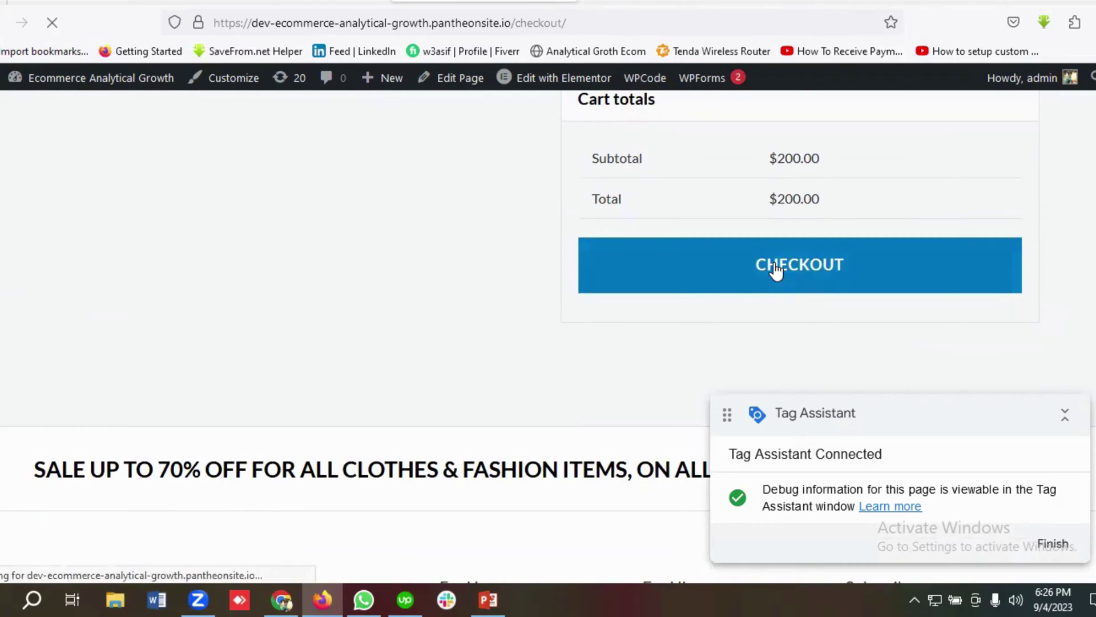
scroll(123, 407, down, 5)
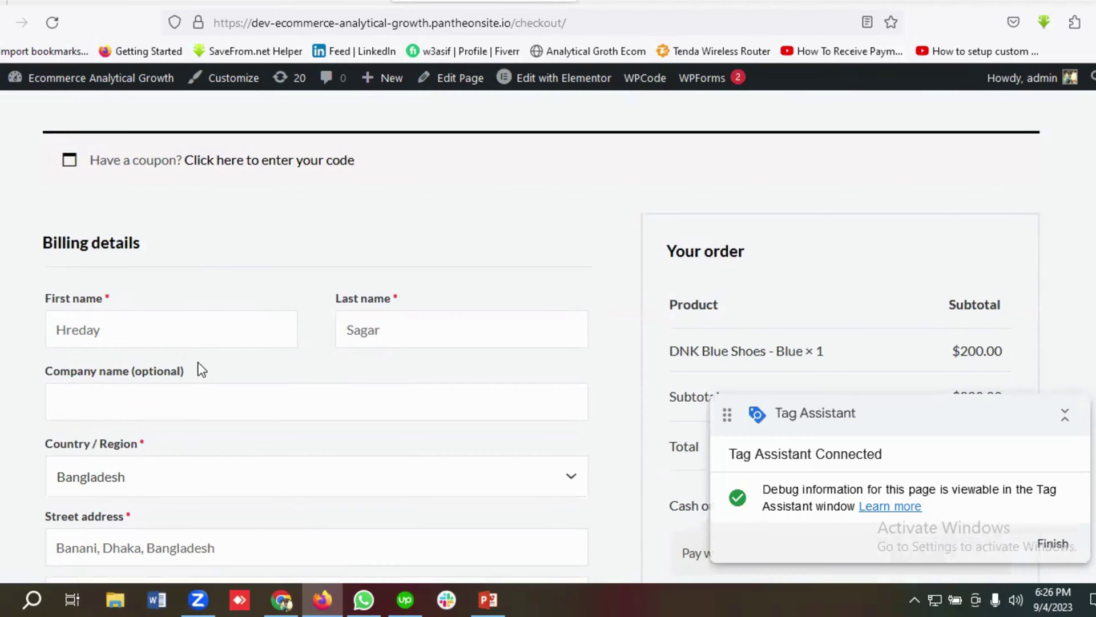
scroll(279, 371, down, 8)
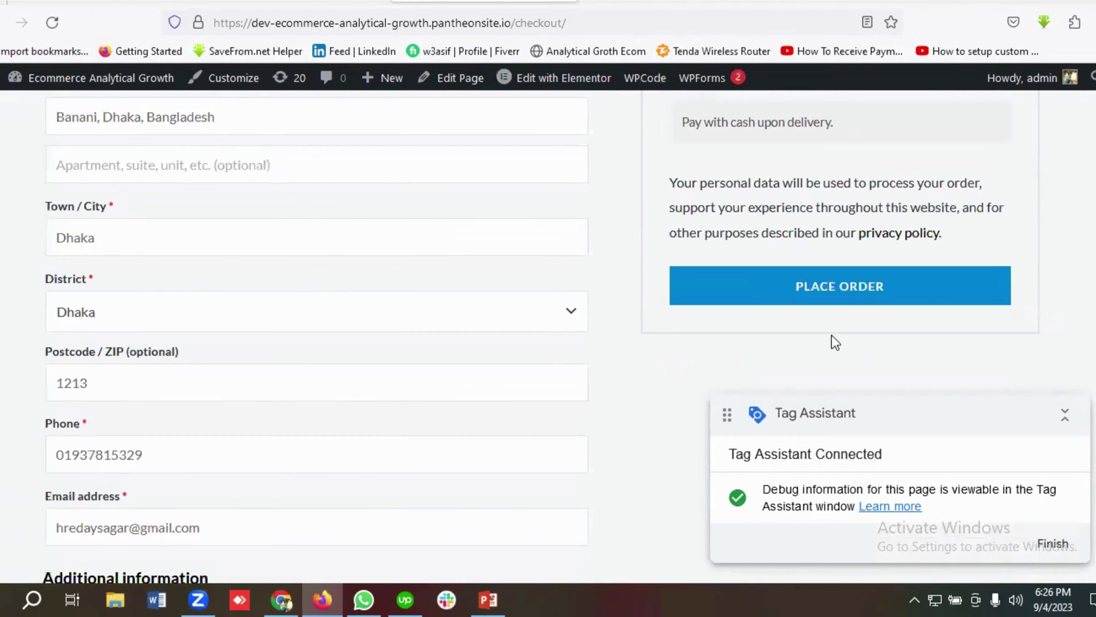
click(830, 283)
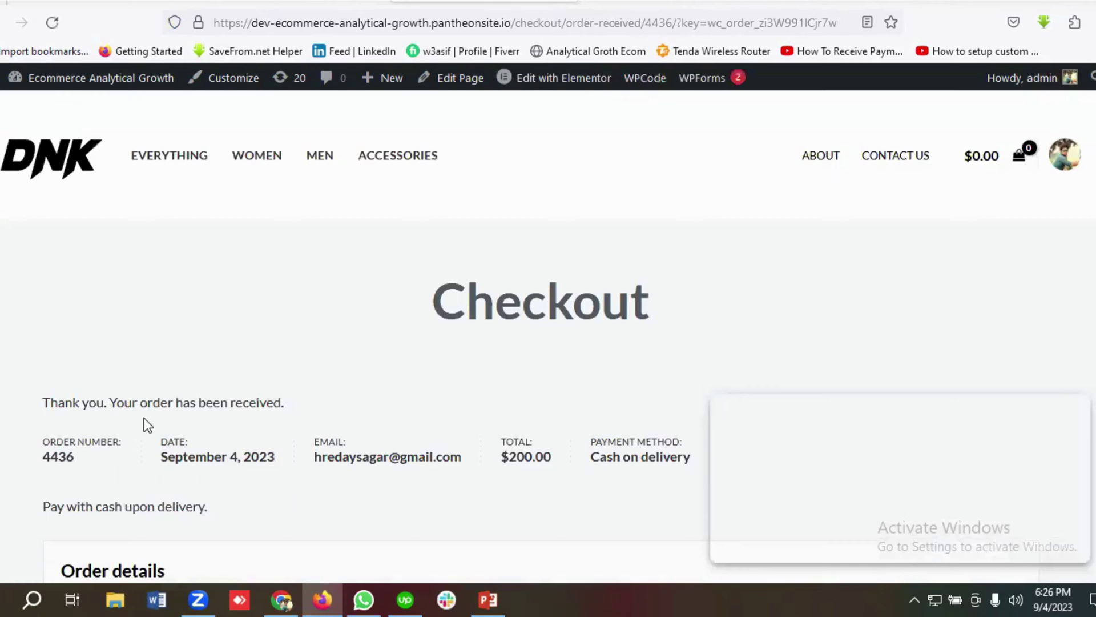
- Switch to Tag Assistant, dismiss the connection notice, and open the purchase event to check its fired tags
click(343, 1)
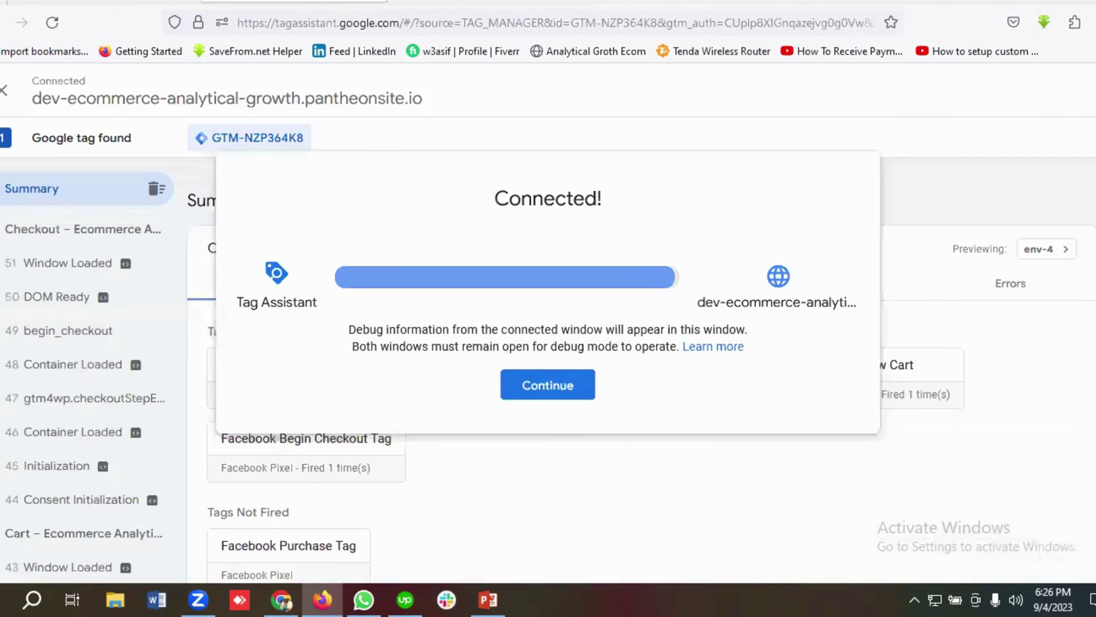
click(547, 394)
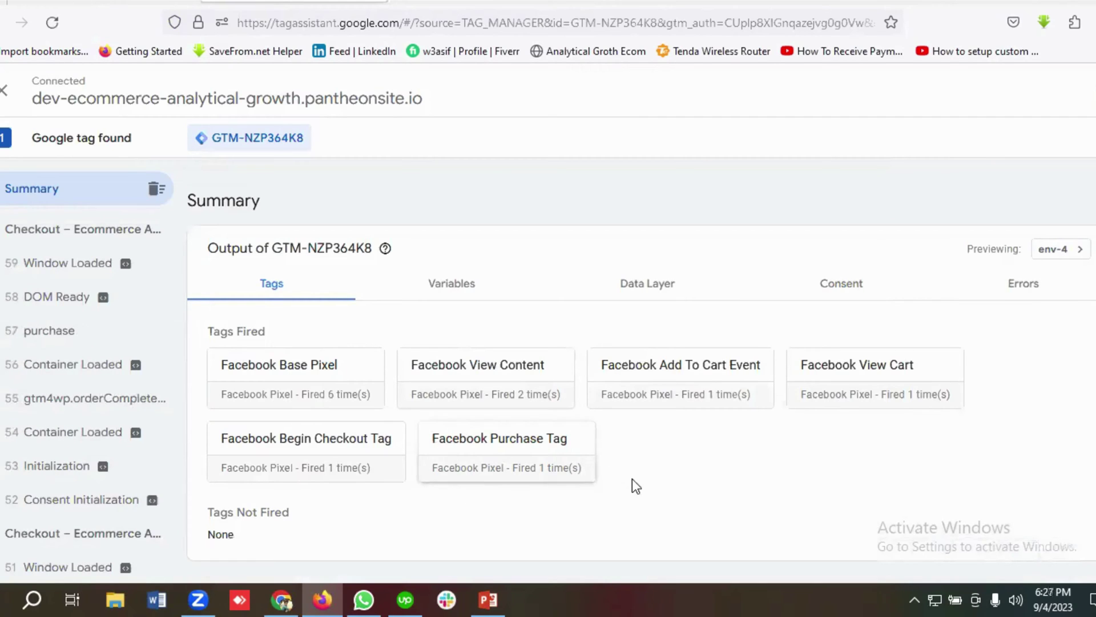
click(48, 338)
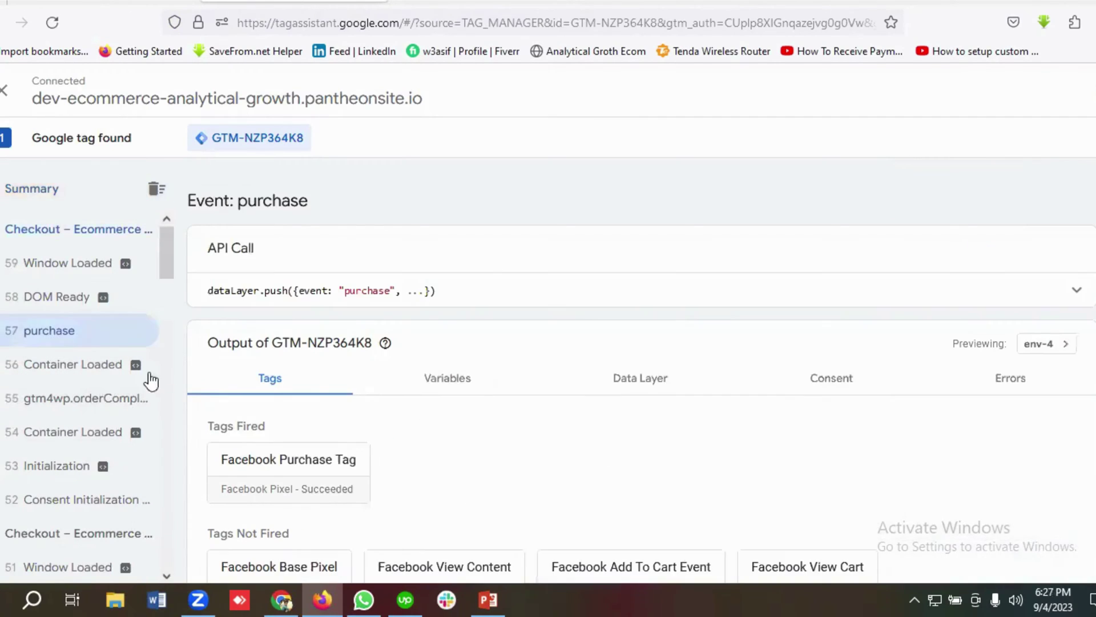
- Examine the purchase event's variables, including the transaction ID, ecommerce items, value, currency and product arrays
click(470, 387)
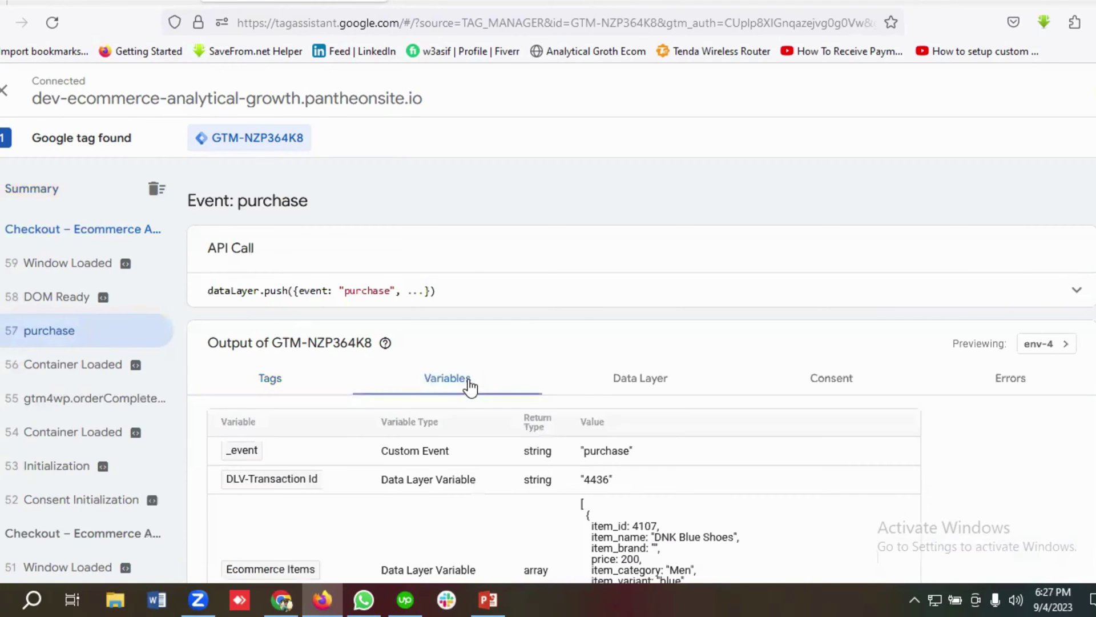
scroll(457, 394, down, 3)
scroll(348, 416, down, 2)
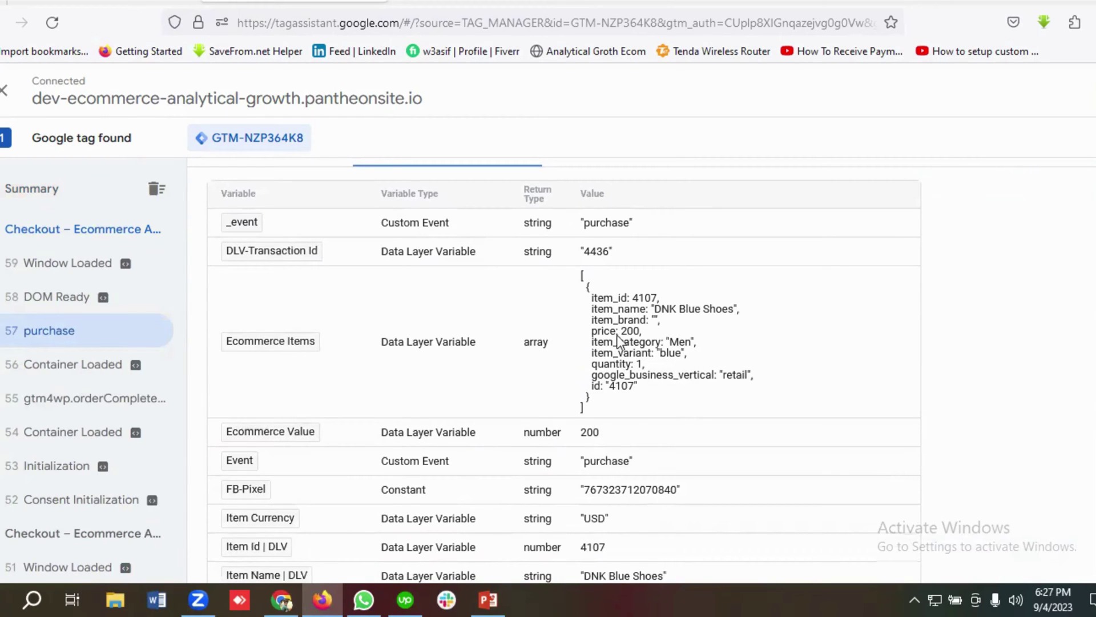
scroll(503, 436, down, 2)
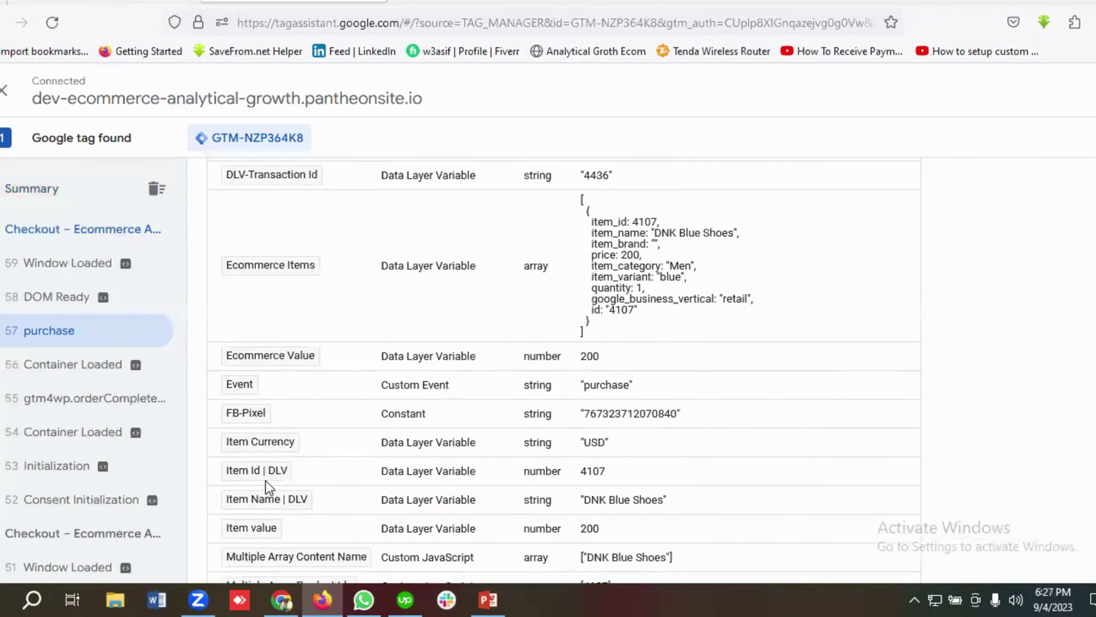
scroll(468, 477, down, 2)
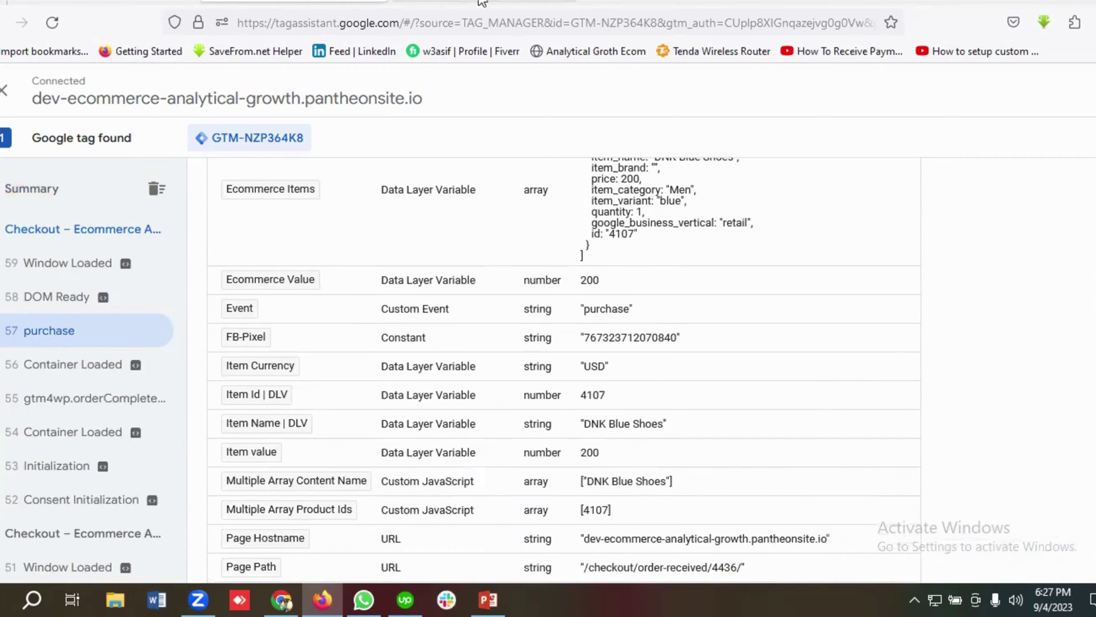
- Compare the store's order confirmation details, such as order number, product and total, with the purchase event's variables in Tag Assistant
click(522, 2)
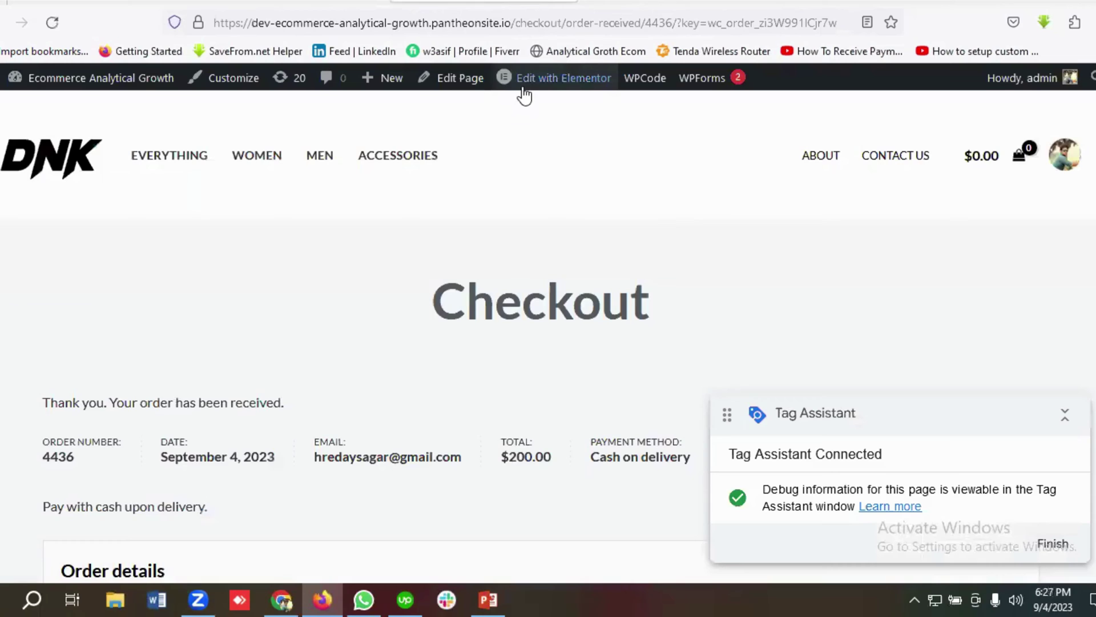
scroll(622, 310, down, 5)
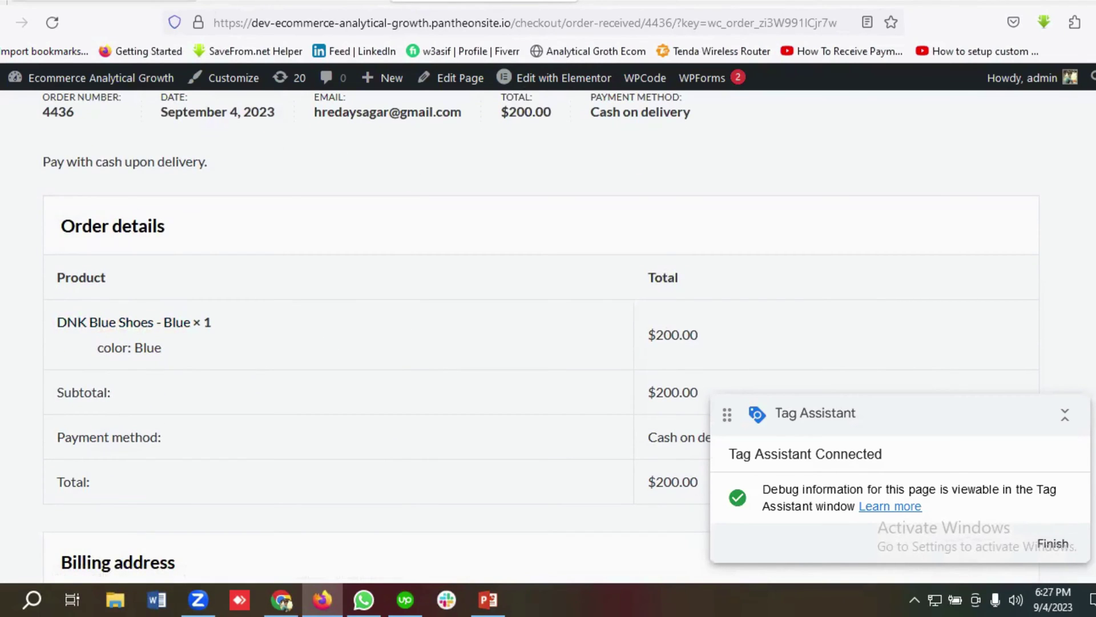
click(295, 2)
scroll(710, 429, down, 1)
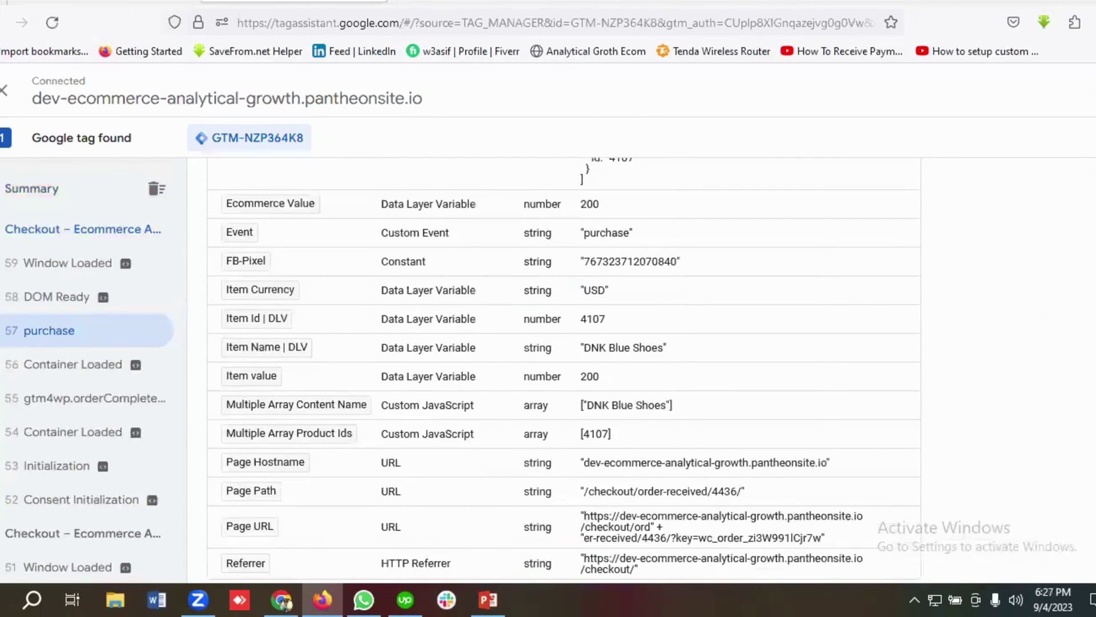
click(483, 2)
scroll(271, 320, down, 1)
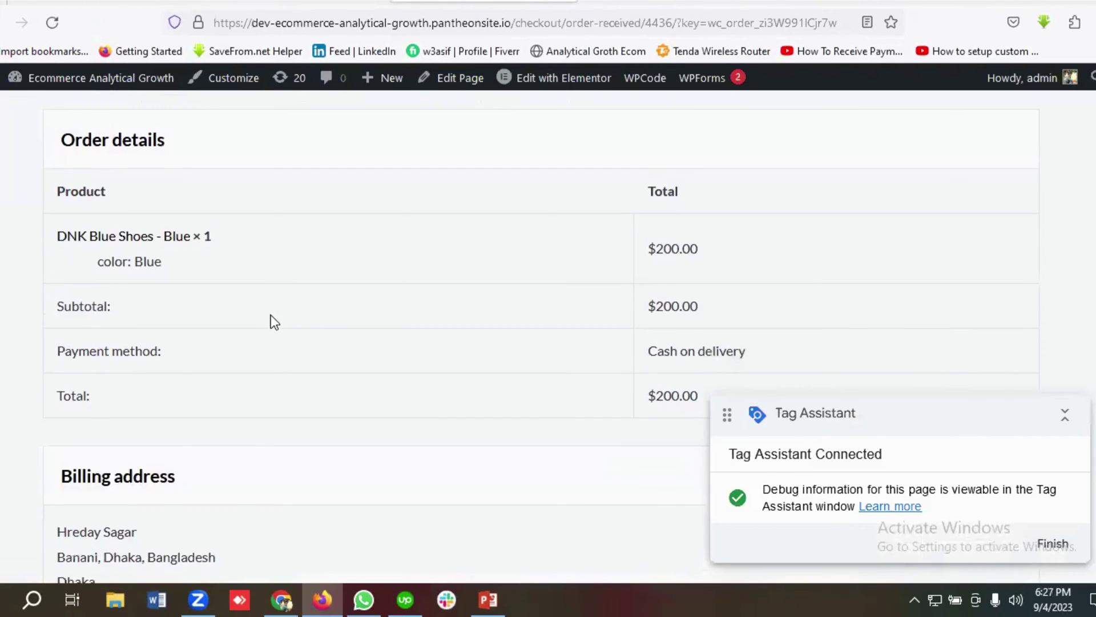
scroll(686, 346, down, 1)
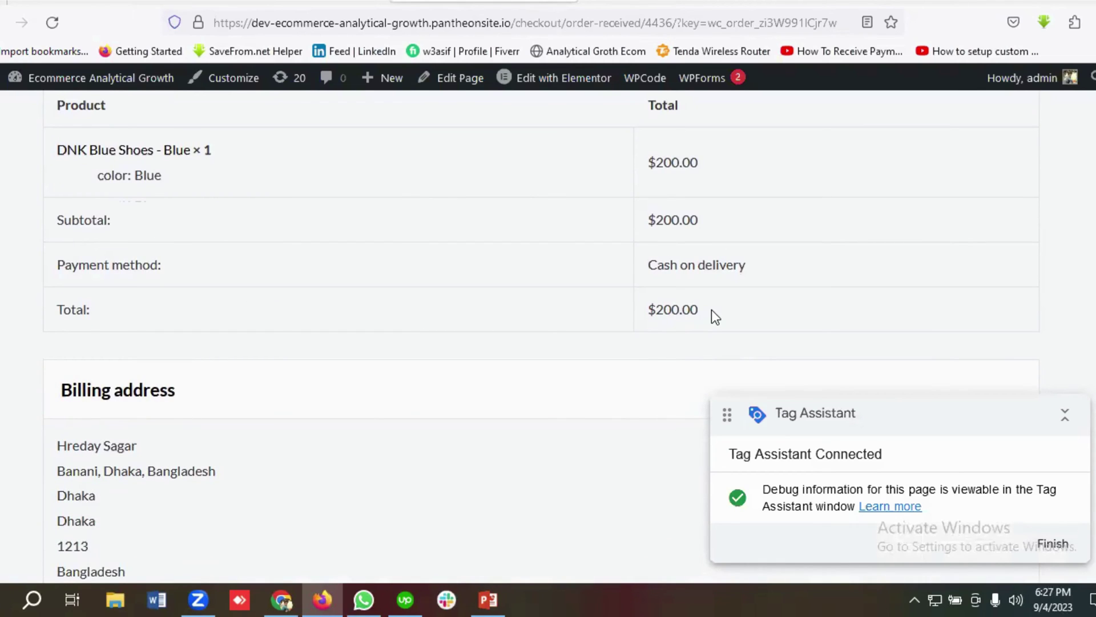
- Return to Tag Assistant and review the purchase event's full list of variable values again
key(ctrl+shift+Tab)
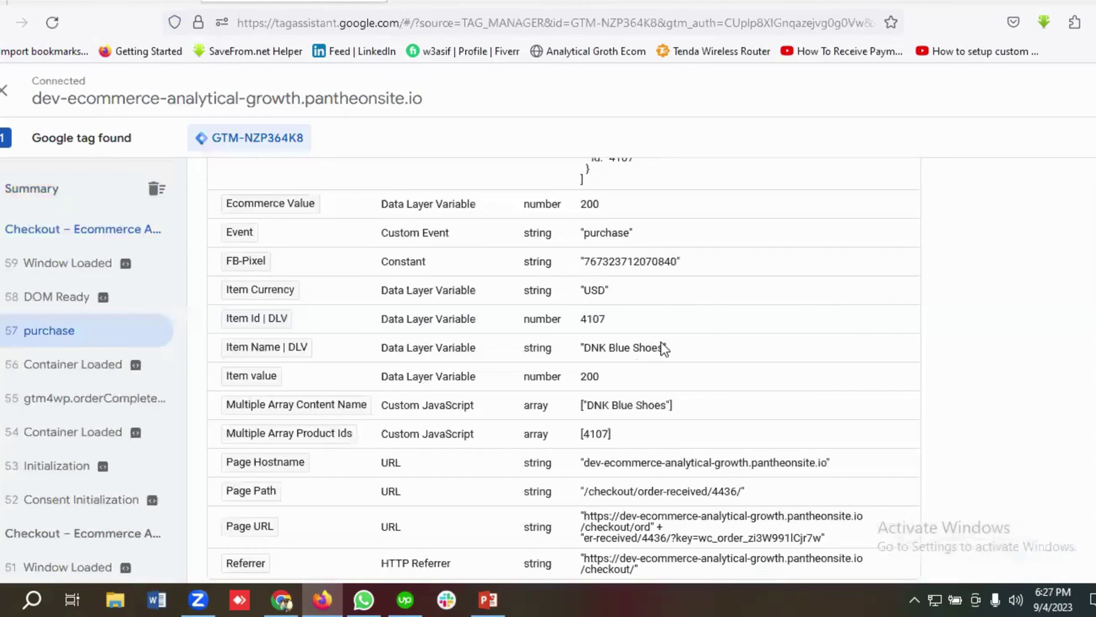
scroll(662, 341, down, 1)
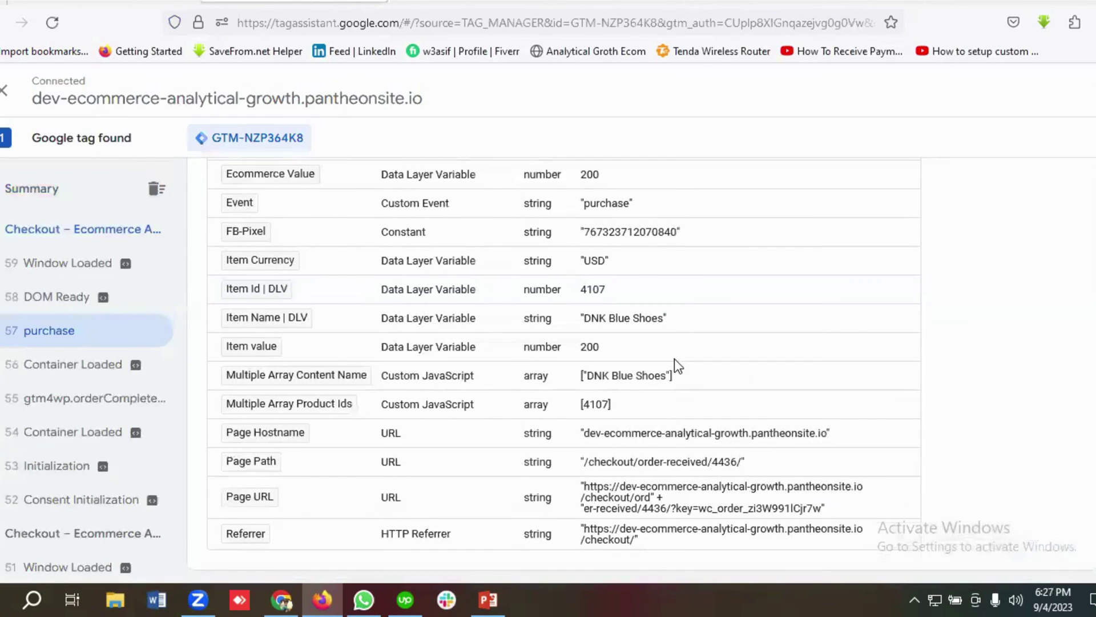
scroll(669, 375, up, 5)
scroll(669, 375, up, 3)
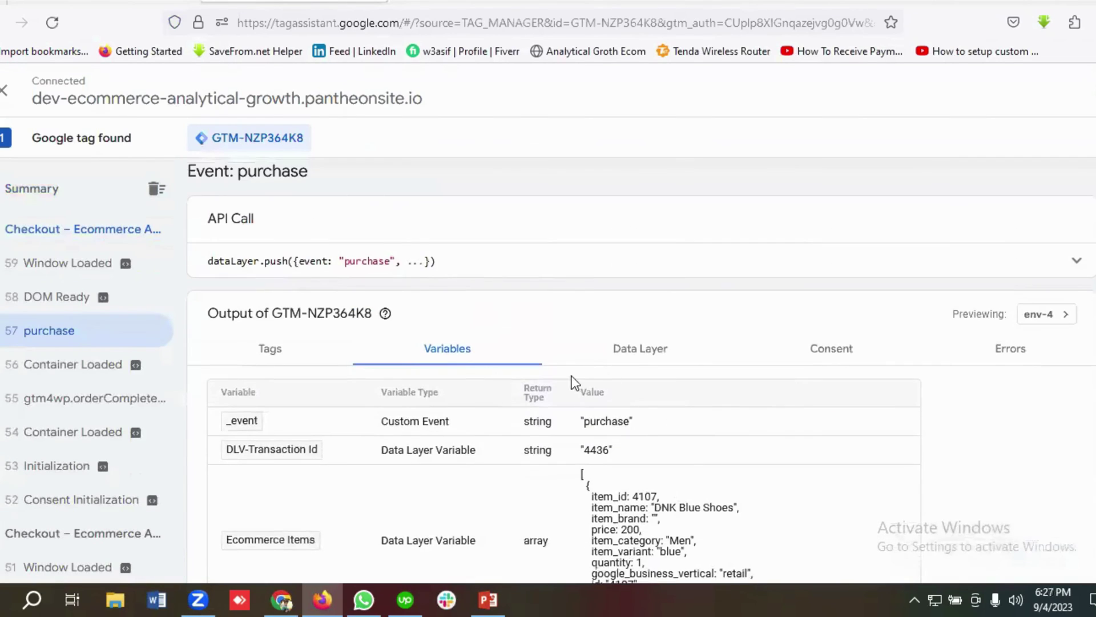
scroll(578, 385, down, 8)
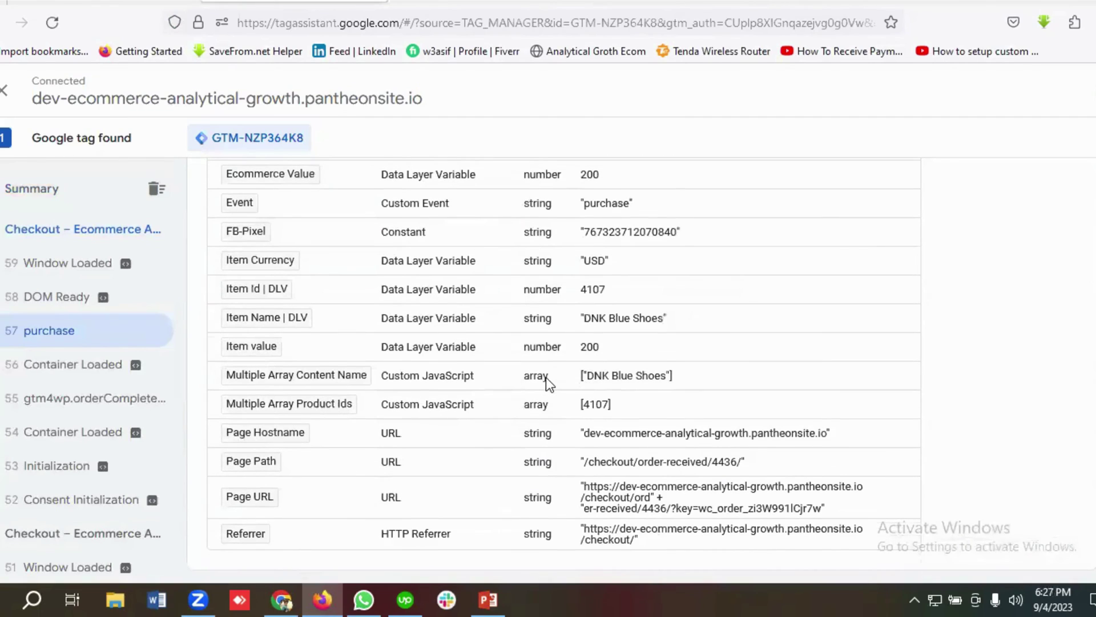
scroll(546, 376, up, 7)
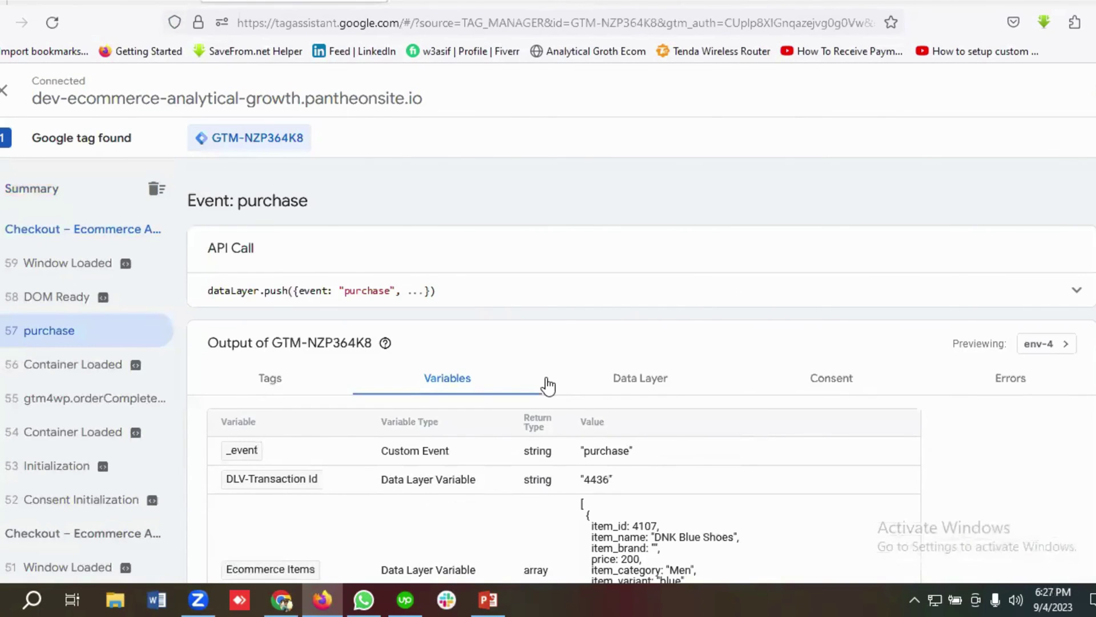